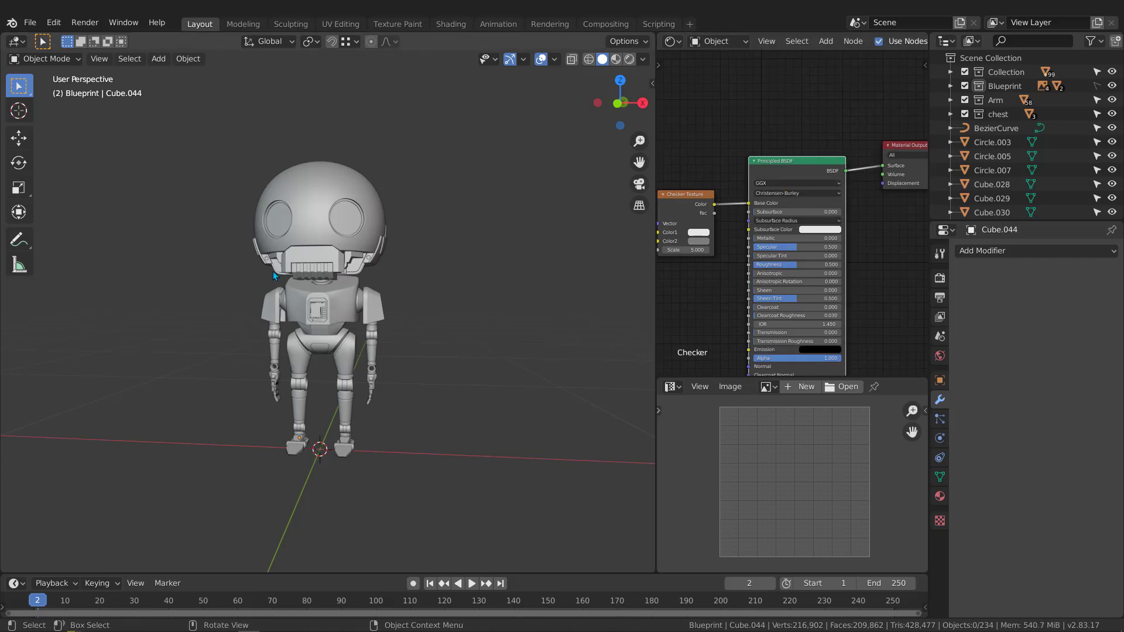
Unlink the Checker material from the active object Cube.044
{"action": "middle_click_drag", "start_coordinate": [296, 297], "coordinate": [146, 208]}
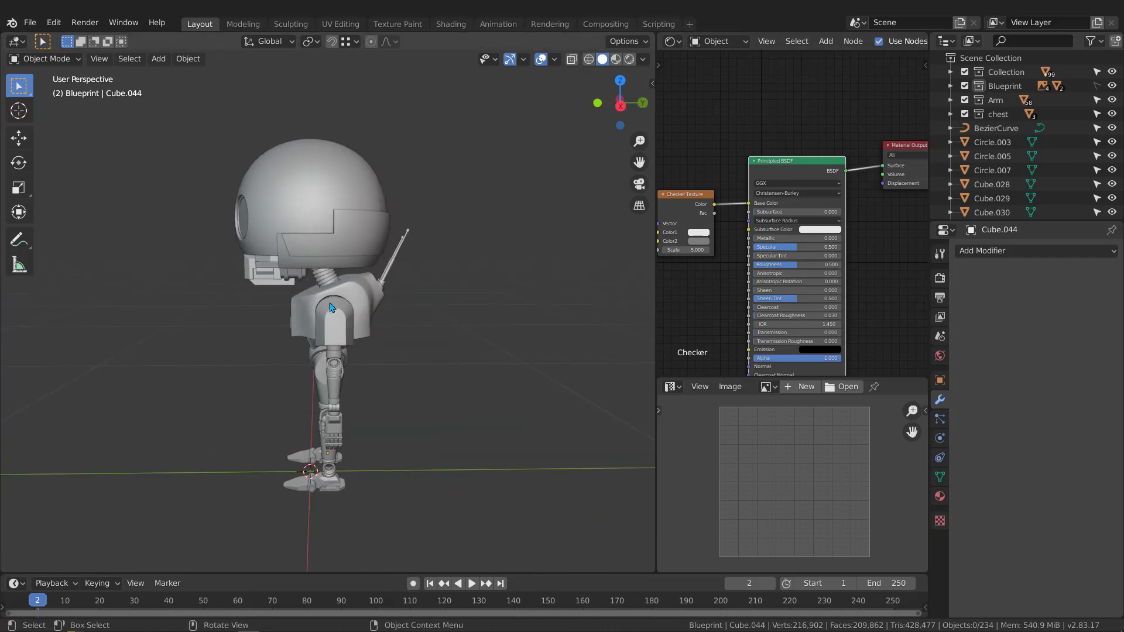
{"action": "middle_click_drag", "start_coordinate": [332, 306], "coordinate": [401, 301]}
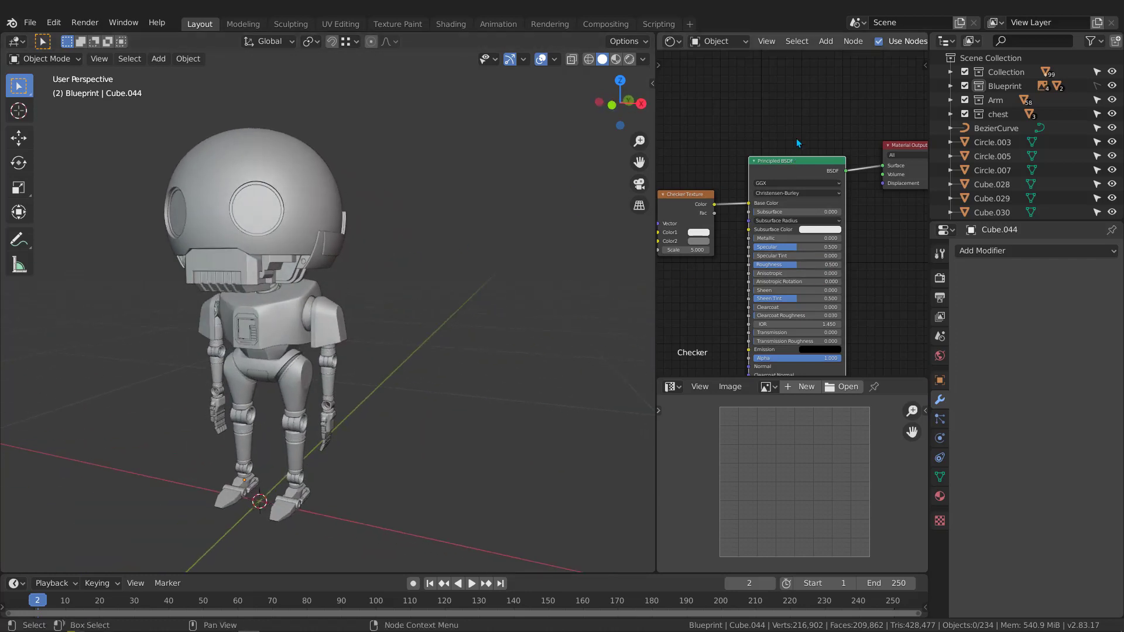
{"action": "scroll", "coordinate": [846, 41], "scroll_direction": "down", "scroll_amount": 5}
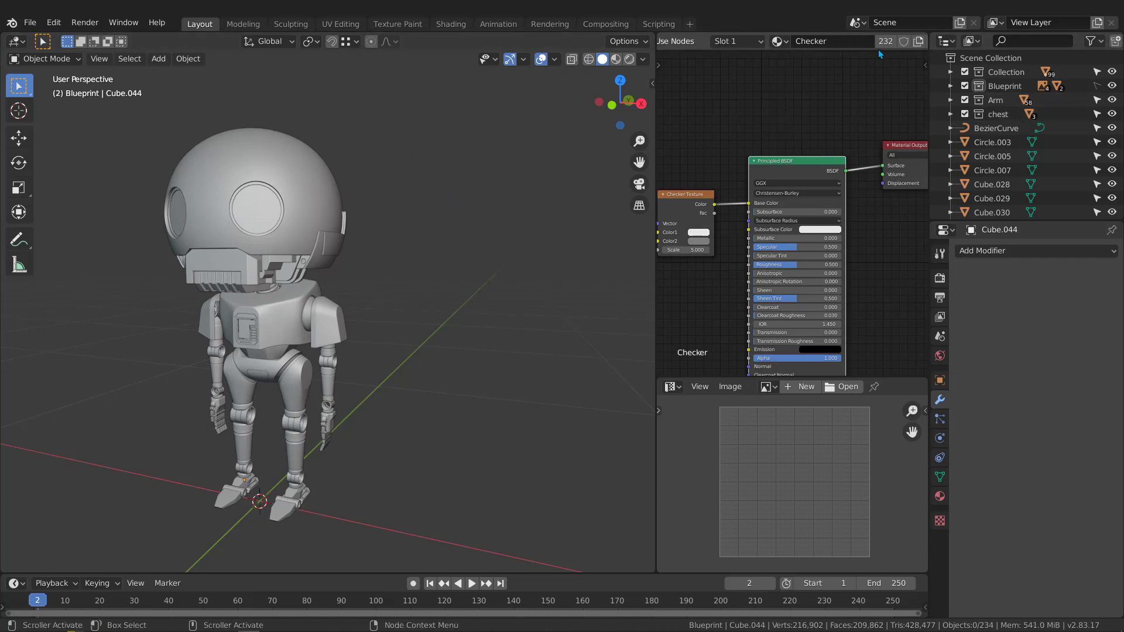
{"action": "scroll", "coordinate": [831, 41], "scroll_direction": "down", "scroll_amount": 5}
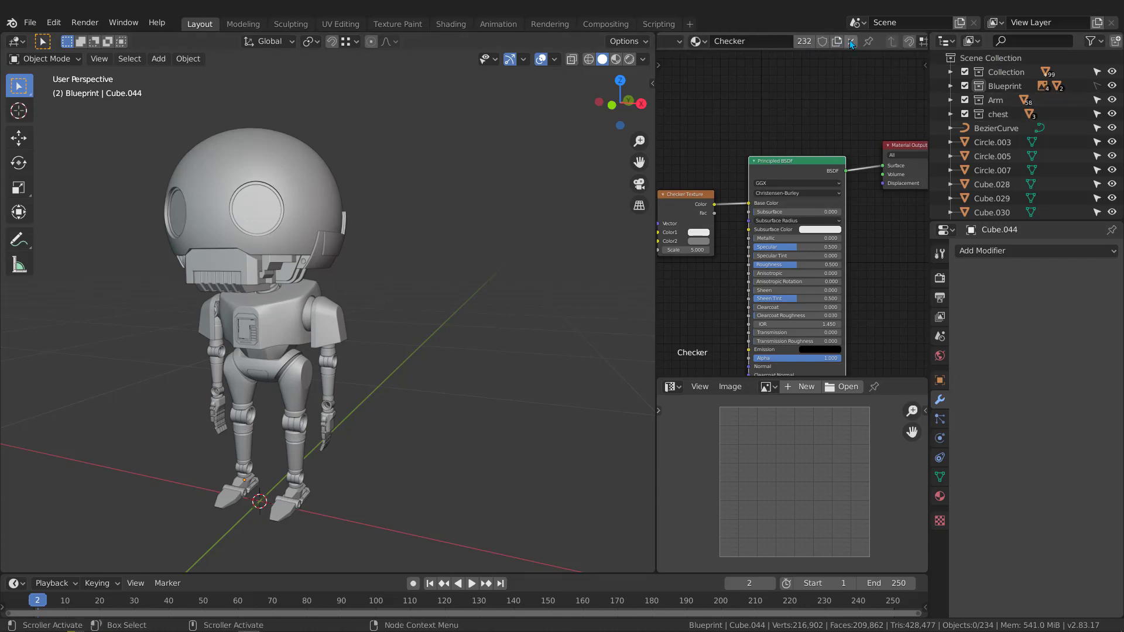
{"action": "left_click", "coordinate": [850, 42]}
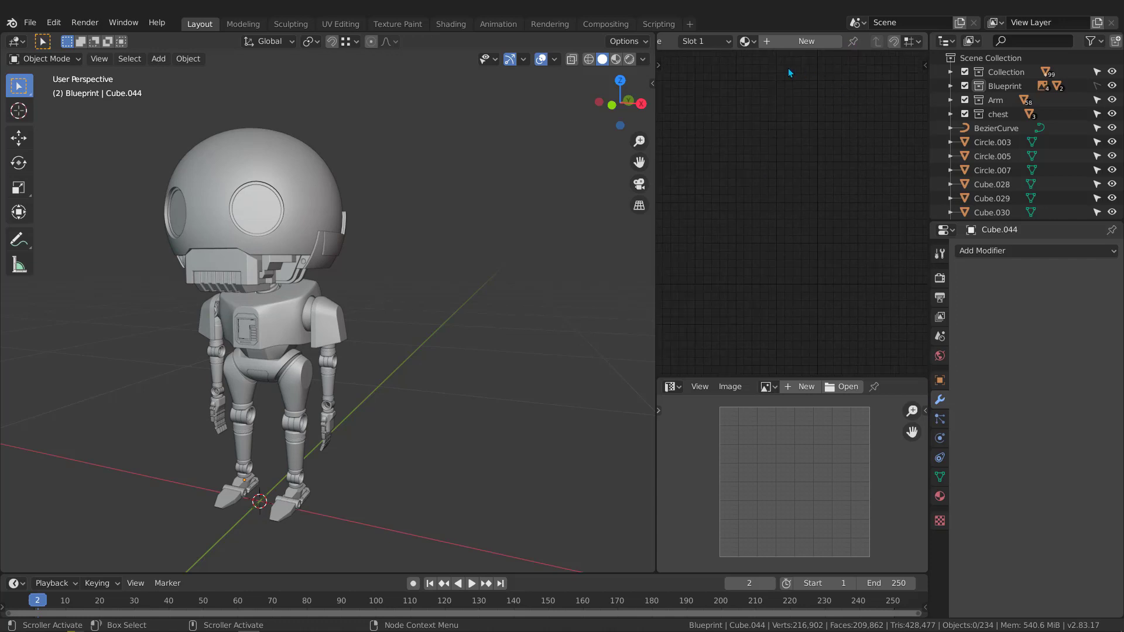
Select the robot's head dome and unlink its Checker material
{"action": "left_click", "coordinate": [256, 167]}
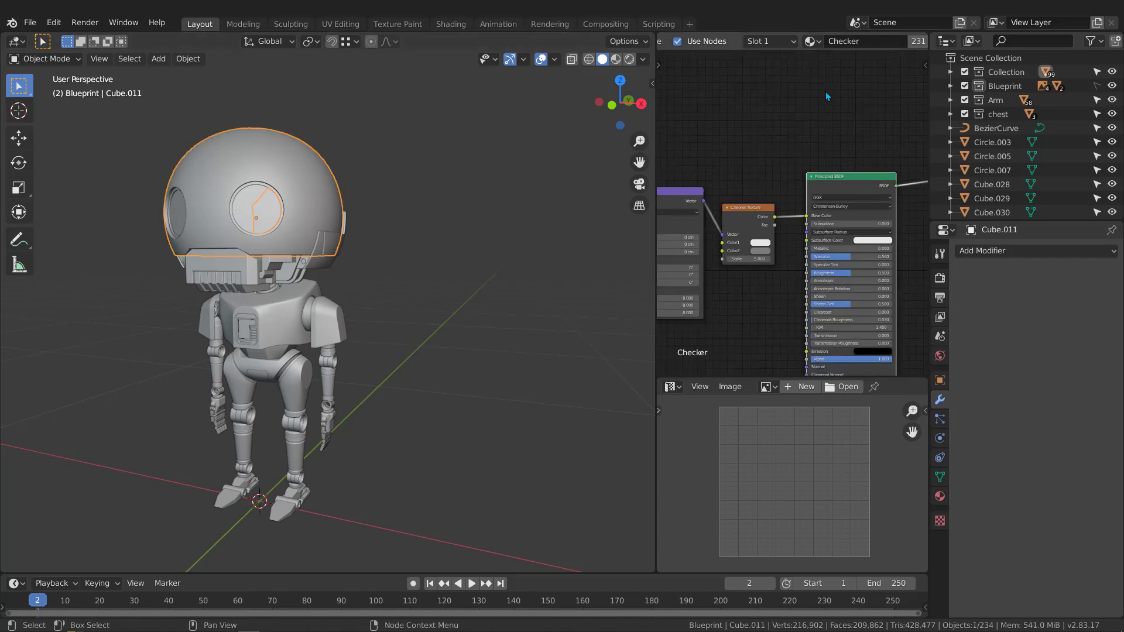
{"action": "scroll", "coordinate": [817, 45], "scroll_direction": "down", "scroll_amount": 4}
{"action": "left_click", "coordinate": [844, 41]}
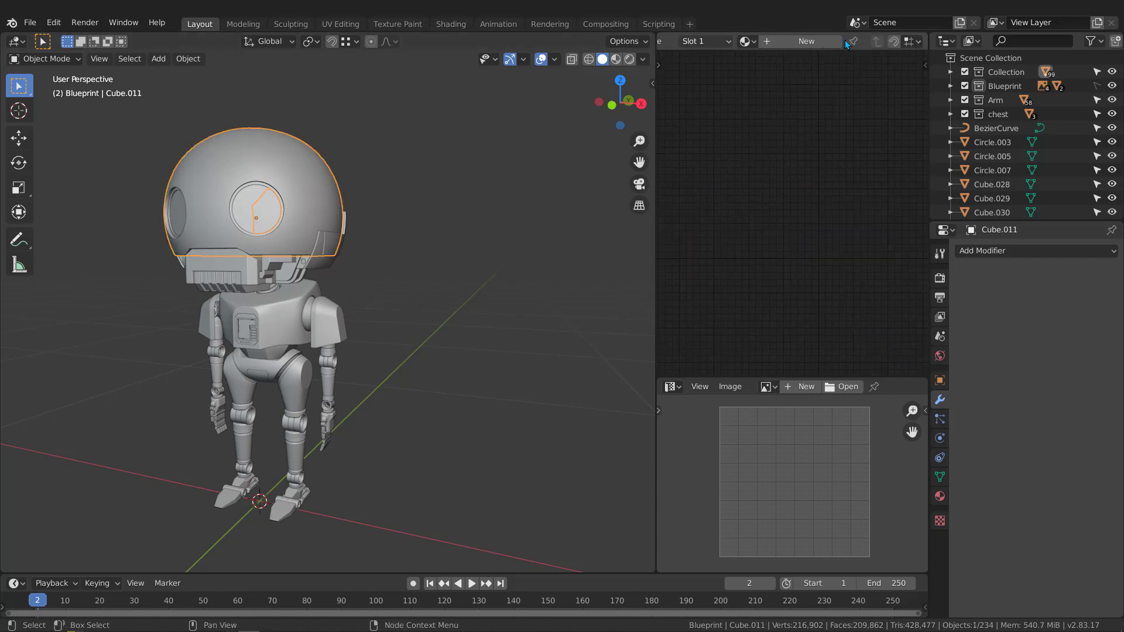
Create a new material on the head dome and name it Head
{"action": "middle_click_drag", "start_coordinate": [236, 163], "coordinate": [346, 166]}
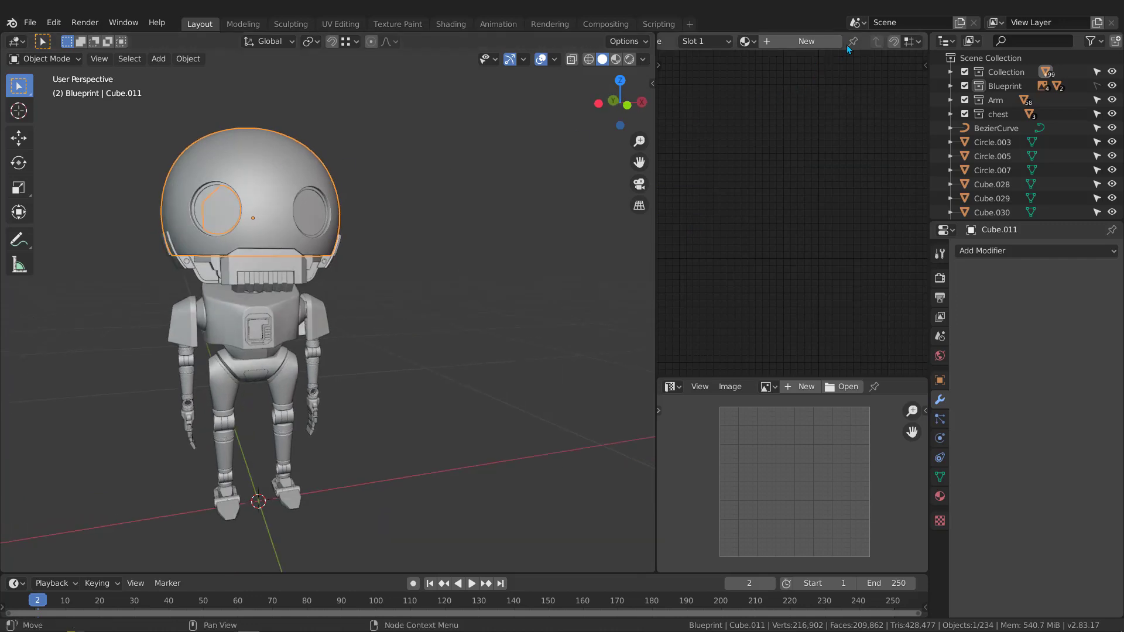
{"action": "left_click", "coordinate": [825, 42]}
{"action": "middle_click_drag", "start_coordinate": [858, 147], "coordinate": [704, 139]}
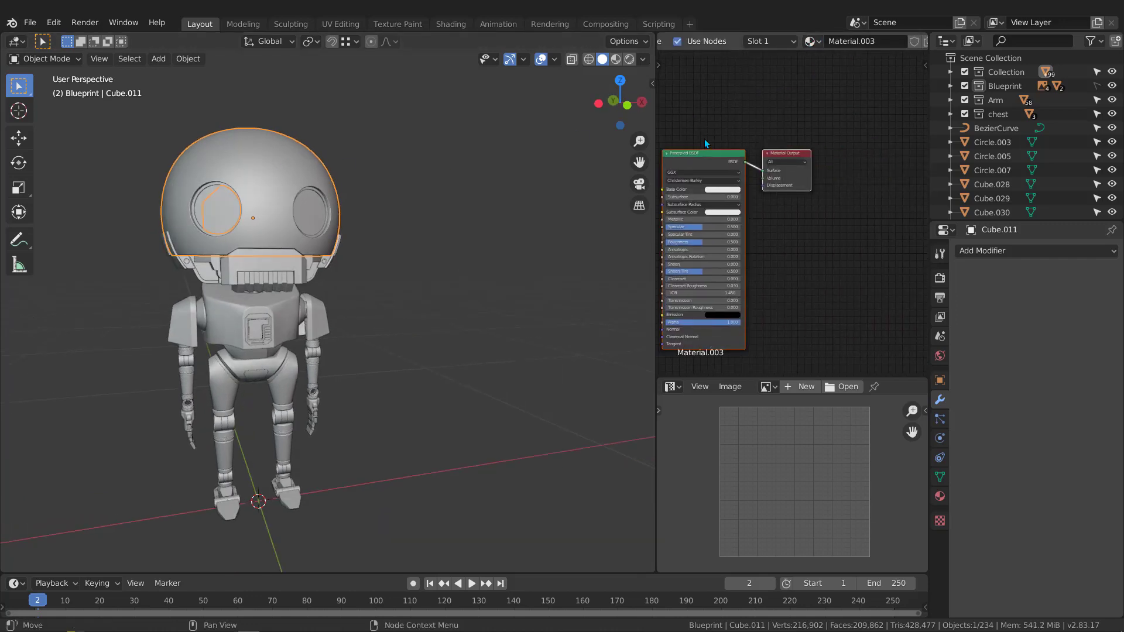
{"action": "left_click", "coordinate": [884, 38]}
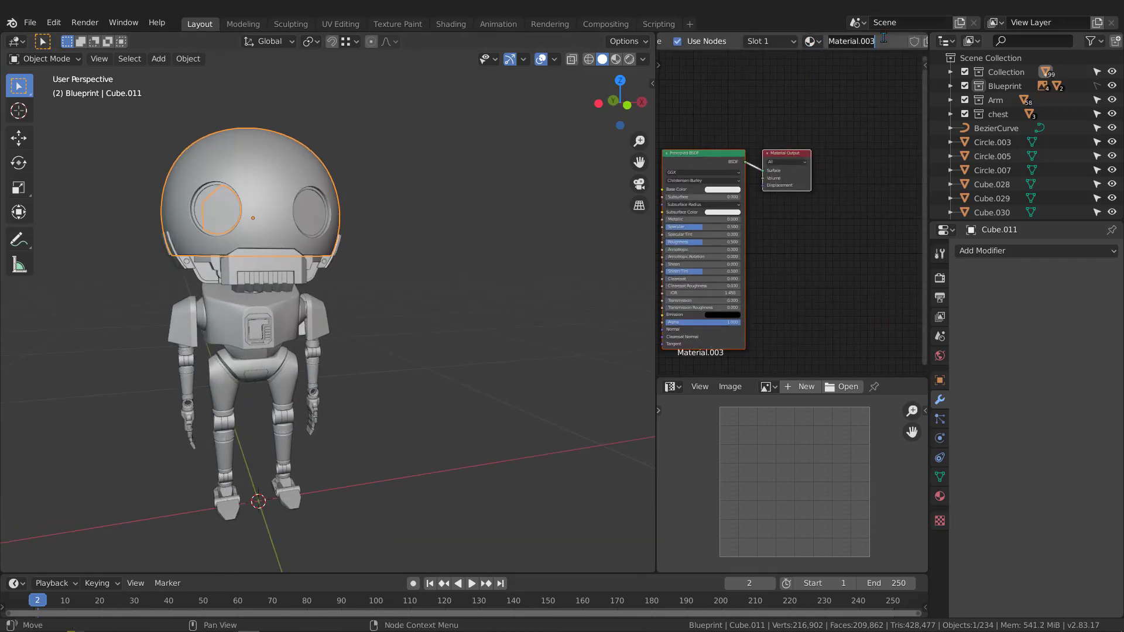
{"action": "type", "text": "Head"}
{"action": "key", "text": "Return"}
Set the Head material's Principled BSDF base color to a saturated blue
{"action": "middle_click_drag", "start_coordinate": [714, 169], "coordinate": [793, 137]}
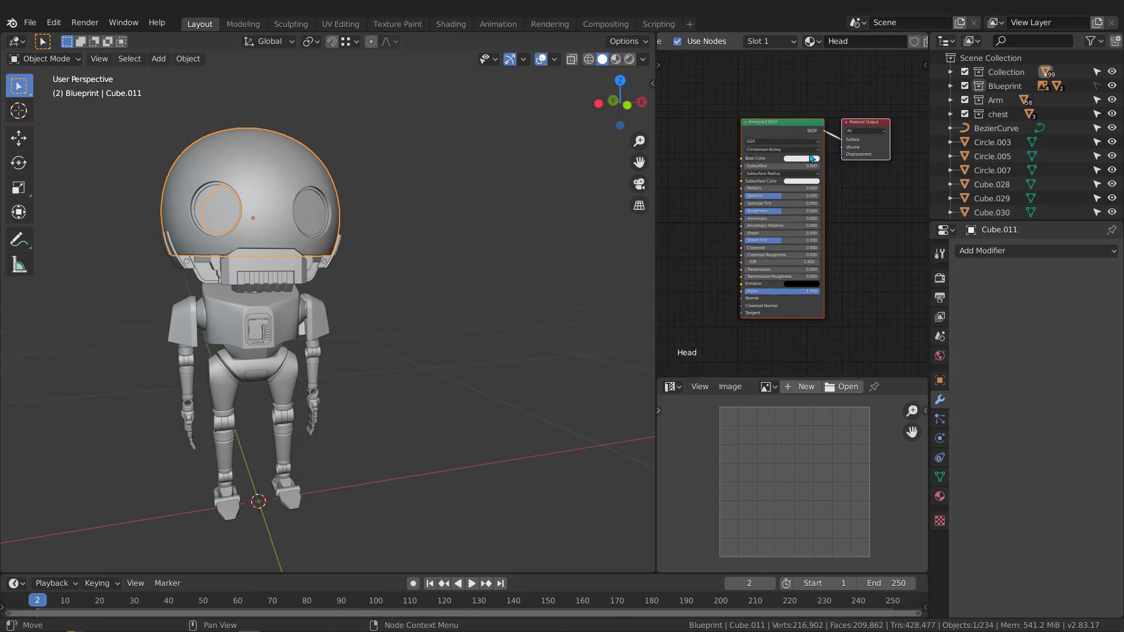
{"action": "scroll", "coordinate": [811, 157], "scroll_direction": "up", "scroll_amount": 2}
{"action": "left_click", "coordinate": [803, 160]}
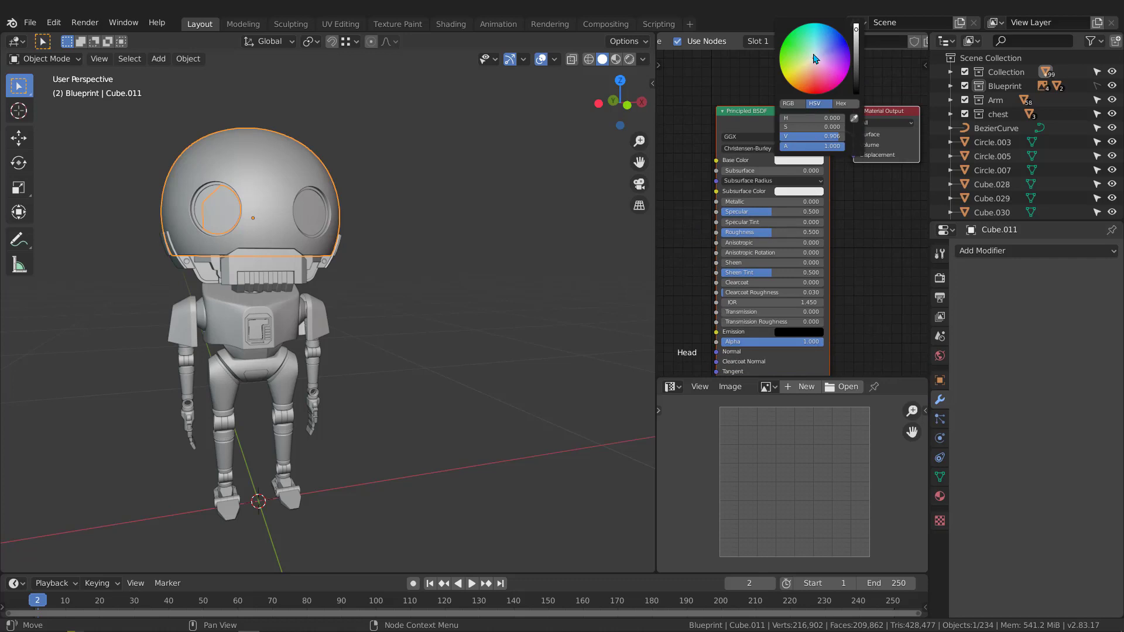
{"action": "left_click_drag", "start_coordinate": [815, 58], "coordinate": [791, 82]}
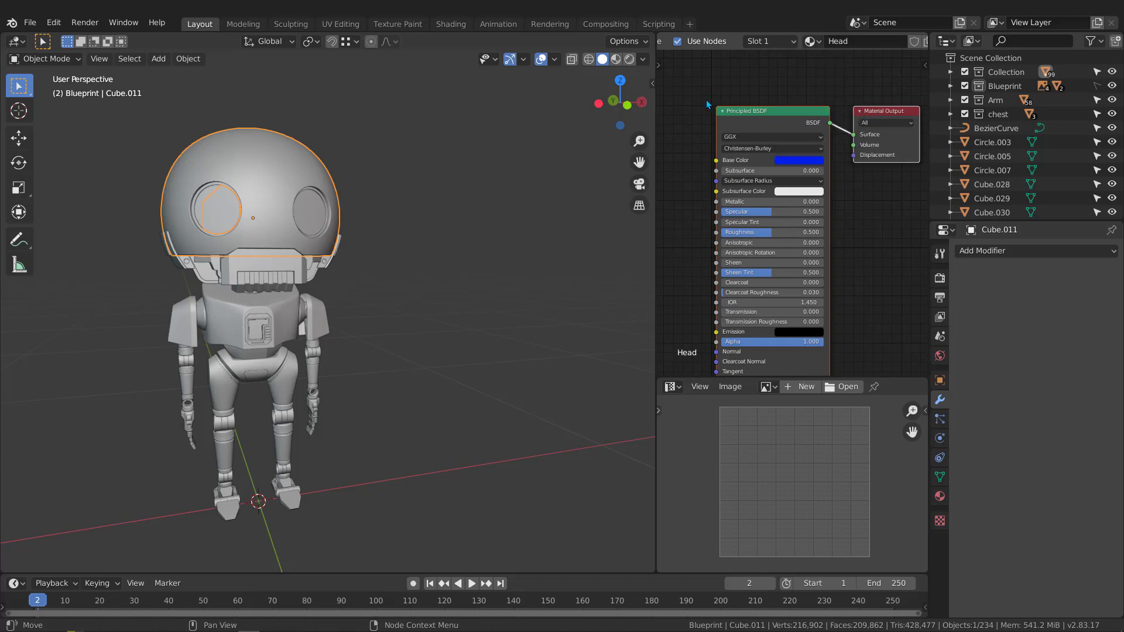
Switch the 3D viewport shading to Material Preview
{"action": "left_click", "coordinate": [643, 58]}
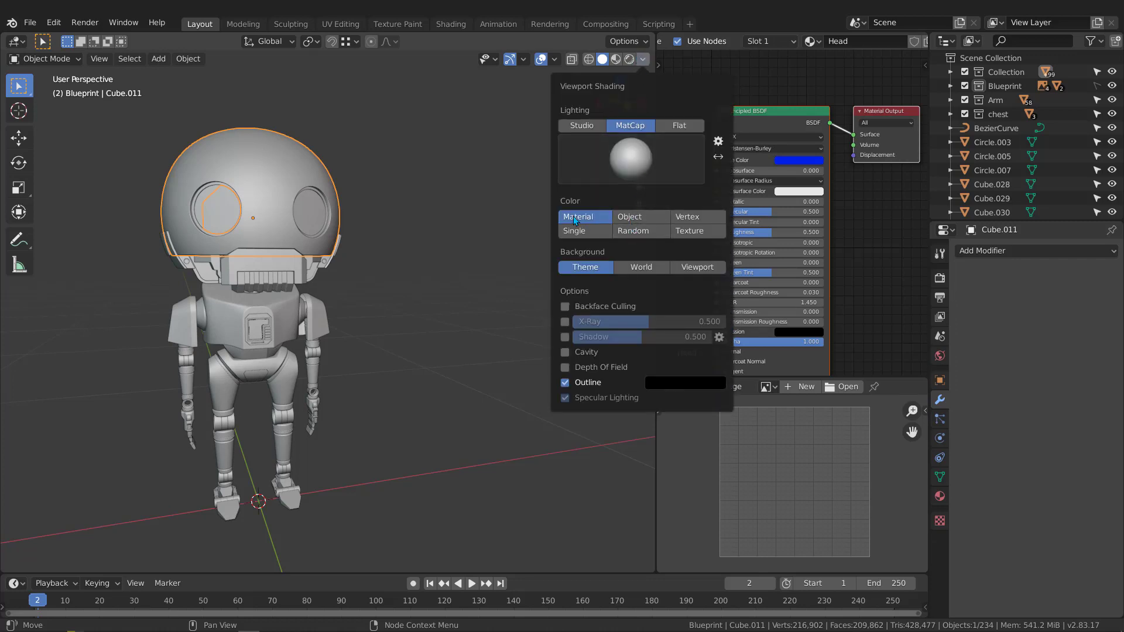
{"action": "middle_click_drag", "start_coordinate": [322, 206], "coordinate": [422, 209]}
{"action": "middle_click_drag", "start_coordinate": [361, 145], "coordinate": [379, 193]}
{"action": "scroll", "coordinate": [395, 182], "scroll_direction": "up", "scroll_amount": 3}
{"action": "key", "text": "z"}
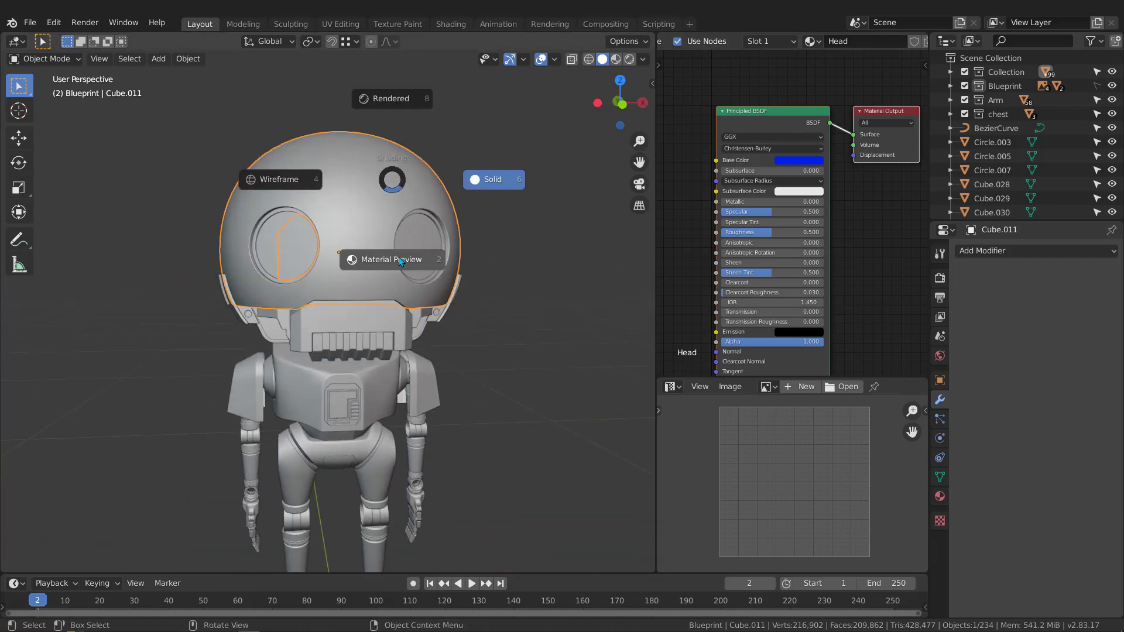
{"action": "left_click", "coordinate": [398, 257]}
In the right side view, box-select the head, jaw and neck parts, leaving out the rear antenna and keeping the dome active
{"action": "mouse_move", "coordinate": [454, 214]}
{"action": "middle_mouse_down"}
{"action": "mouse_move", "coordinate": [378, 195]}
{"action": "mouse_move", "coordinate": [459, 177]}
{"action": "mouse_move", "coordinate": [535, 197]}
{"action": "mouse_move", "coordinate": [388, 181]}
{"action": "mouse_move", "coordinate": [399, 174]}
{"action": "mouse_move", "coordinate": [396, 185]}
{"action": "middle_mouse_up"}
{"action": "key", "text": "KP_3"}
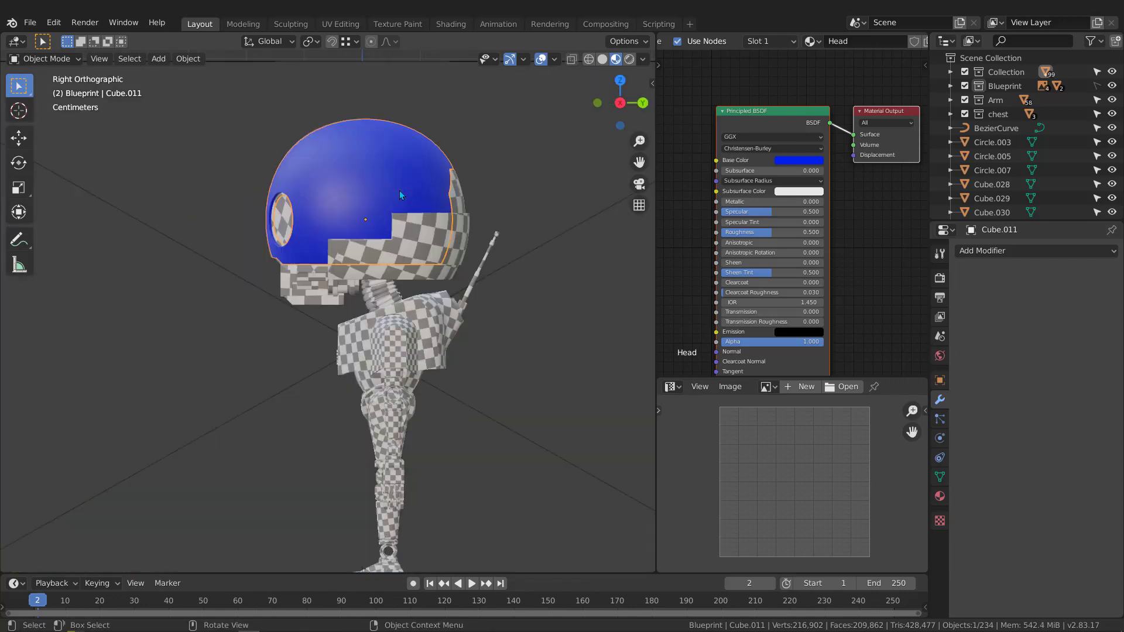
{"action": "key", "text": "b"}
{"action": "left_click_drag", "start_coordinate": [400, 225], "coordinate": [517, 288]}
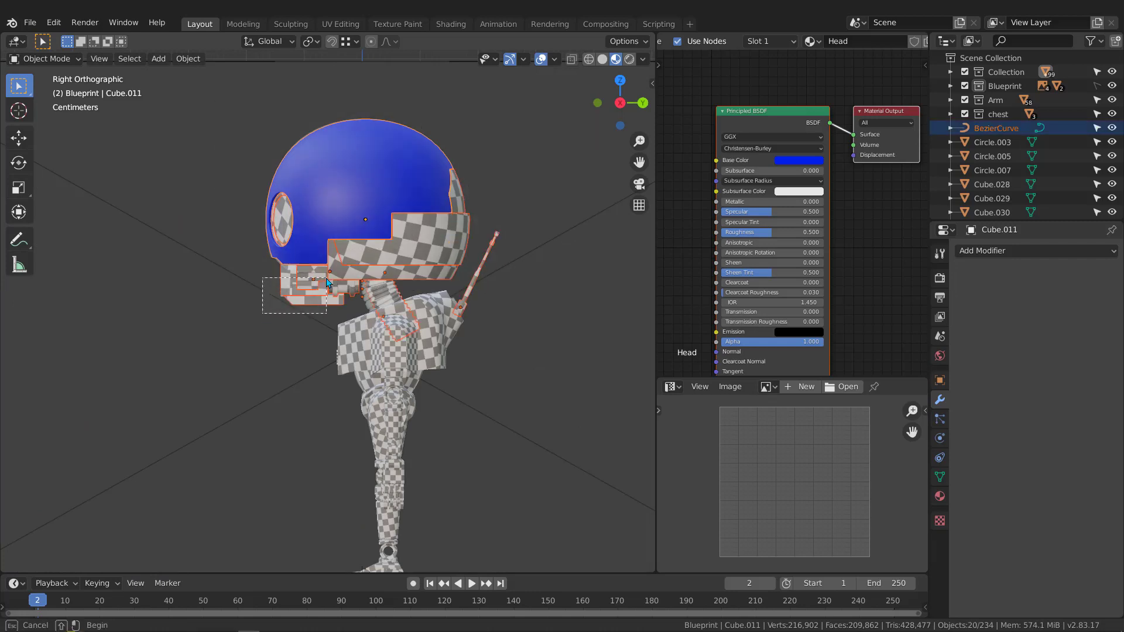
{"action": "scroll", "coordinate": [473, 238], "scroll_direction": "up", "scroll_amount": 3}
{"action": "left_click_drag", "start_coordinate": [455, 219], "coordinate": [512, 290], "text": "ctrl"}
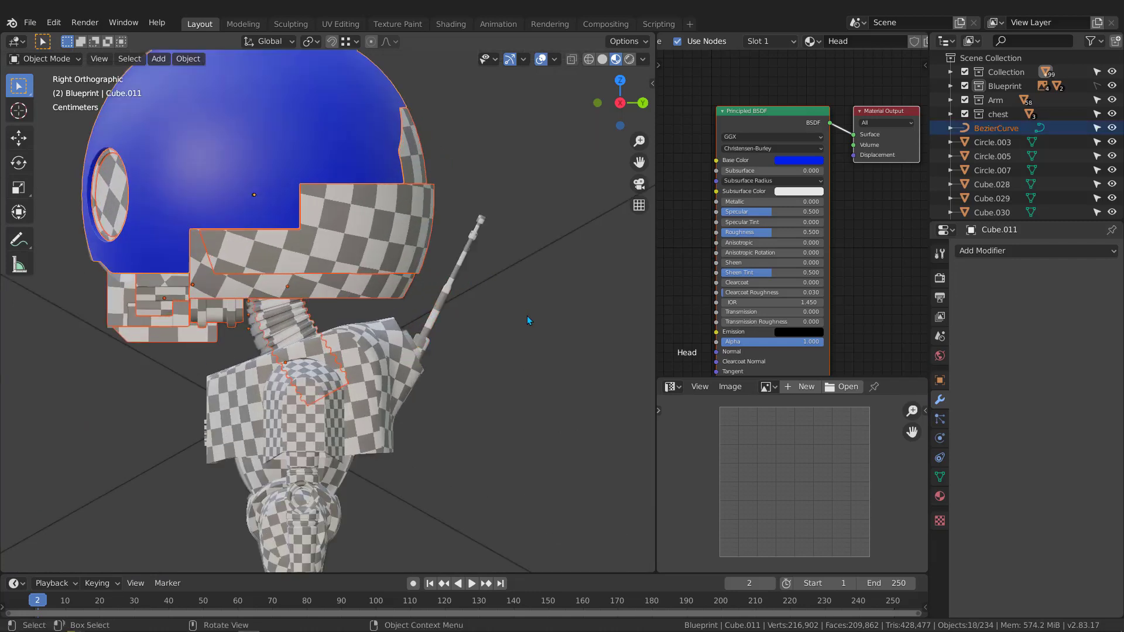
Link the dome's Head material to all the selected head, jaw and neck parts
{"action": "scroll", "coordinate": [439, 264], "scroll_direction": "down", "scroll_amount": 1}
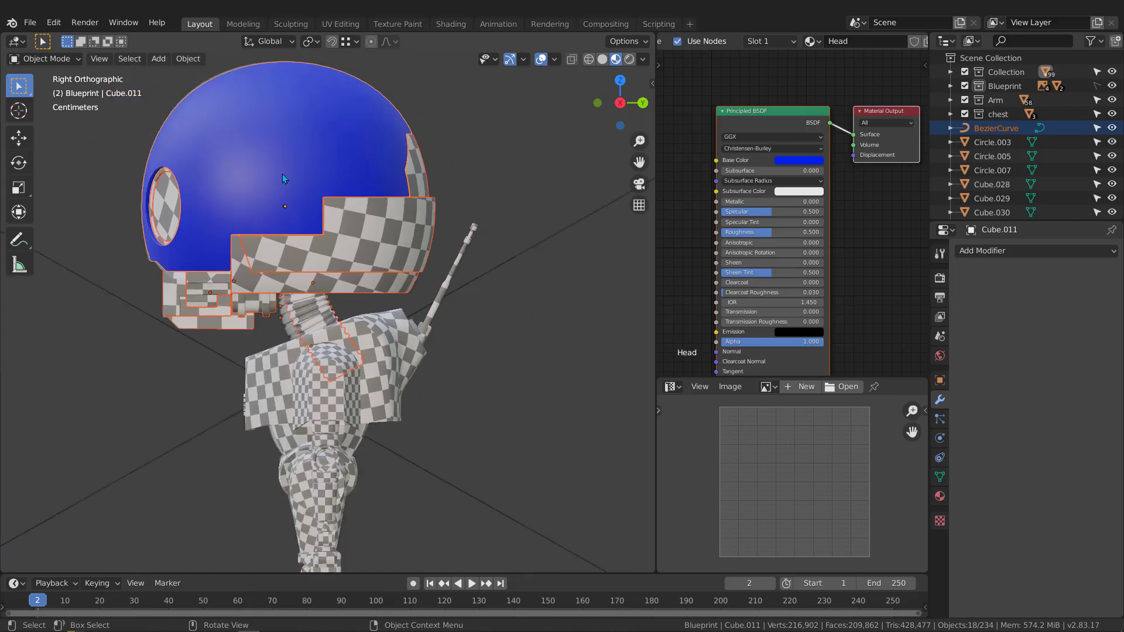
{"action": "scroll", "coordinate": [282, 171], "scroll_direction": "up", "scroll_amount": 1}
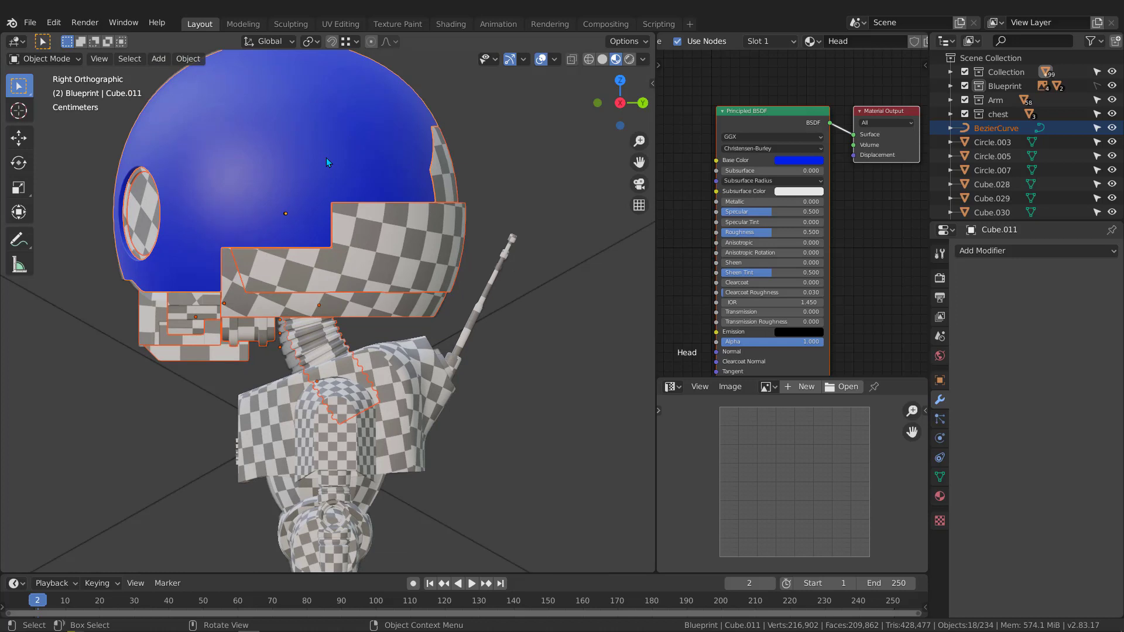
{"action": "scroll", "coordinate": [292, 205], "scroll_direction": "down", "scroll_amount": 1}
{"action": "scroll", "coordinate": [251, 177], "scroll_direction": "up", "scroll_amount": 2}
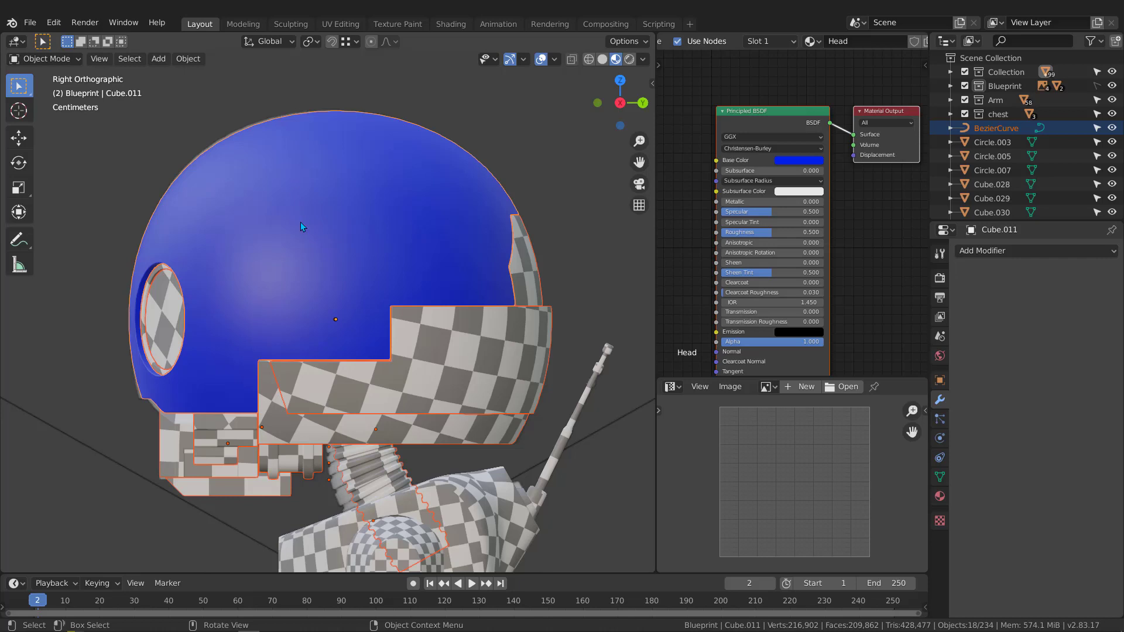
{"action": "scroll", "coordinate": [365, 400], "scroll_direction": "down", "scroll_amount": 1}
{"action": "scroll", "coordinate": [353, 392], "scroll_direction": "up", "scroll_amount": 1}
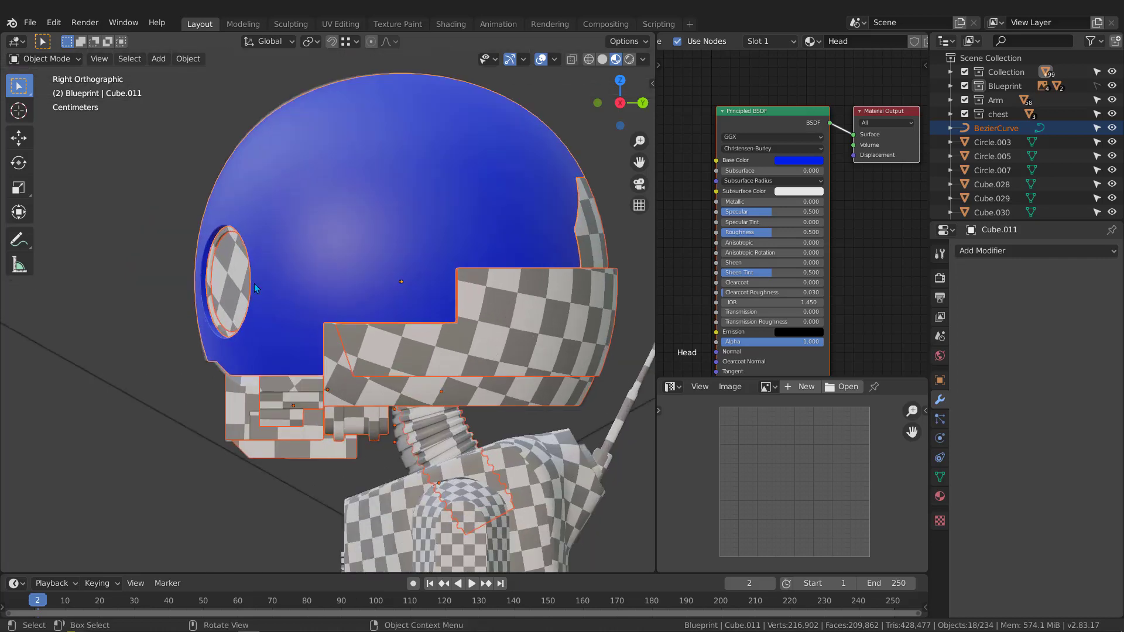
{"action": "scroll", "coordinate": [302, 274], "scroll_direction": "down", "scroll_amount": 1}
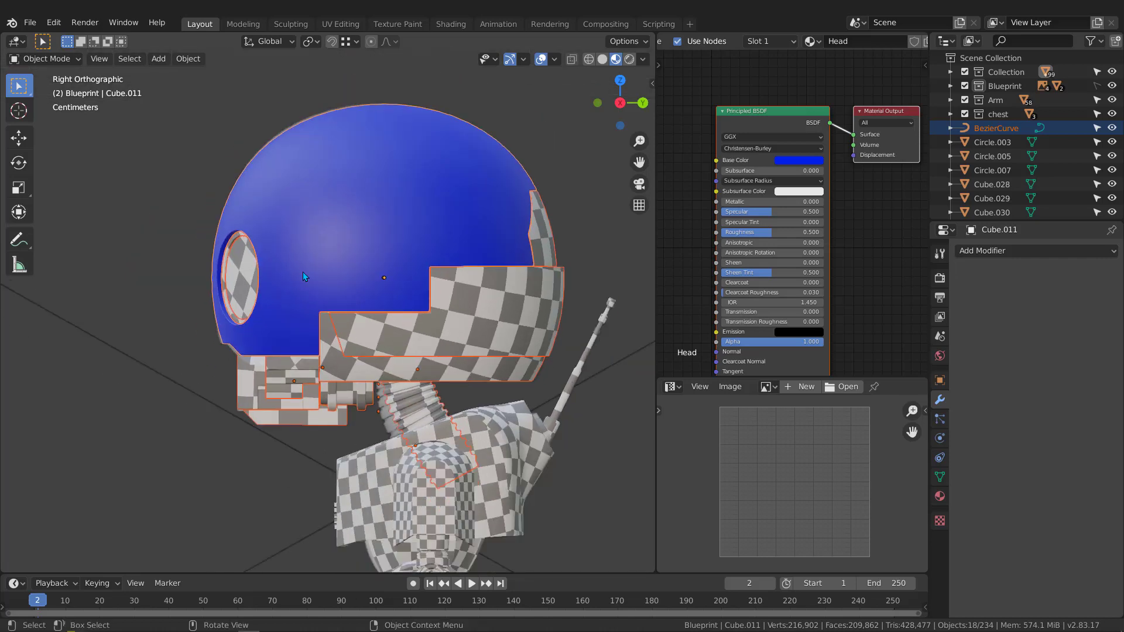
{"action": "key", "text": "ctrl+l"}
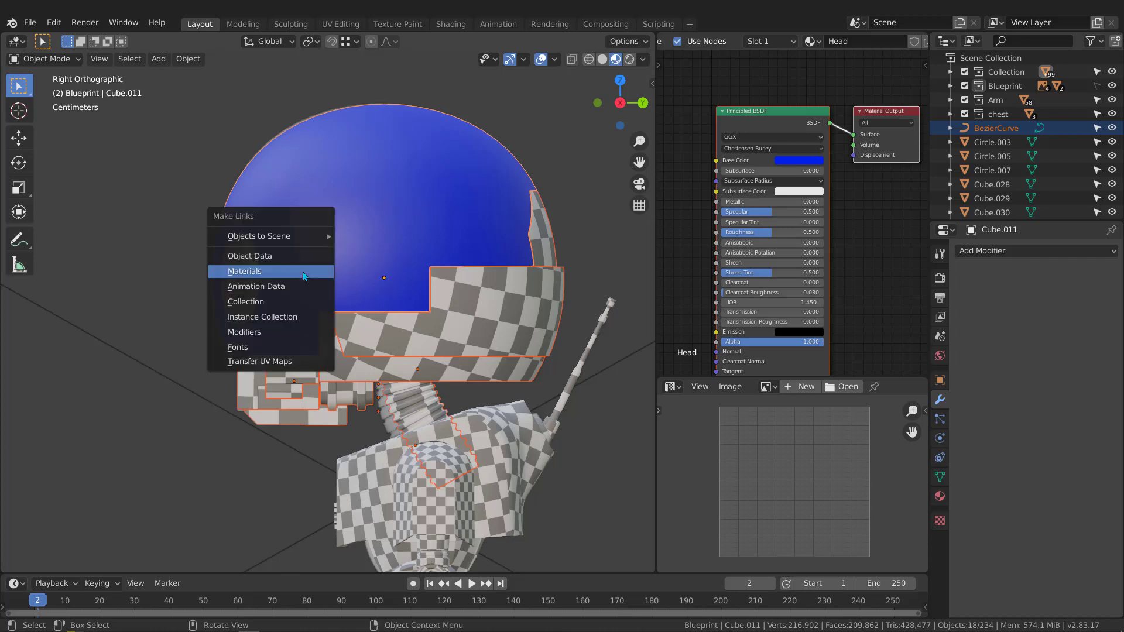
{"action": "left_click", "coordinate": [303, 272]}
{"action": "scroll", "coordinate": [304, 278], "scroll_direction": "down", "scroll_amount": 3}
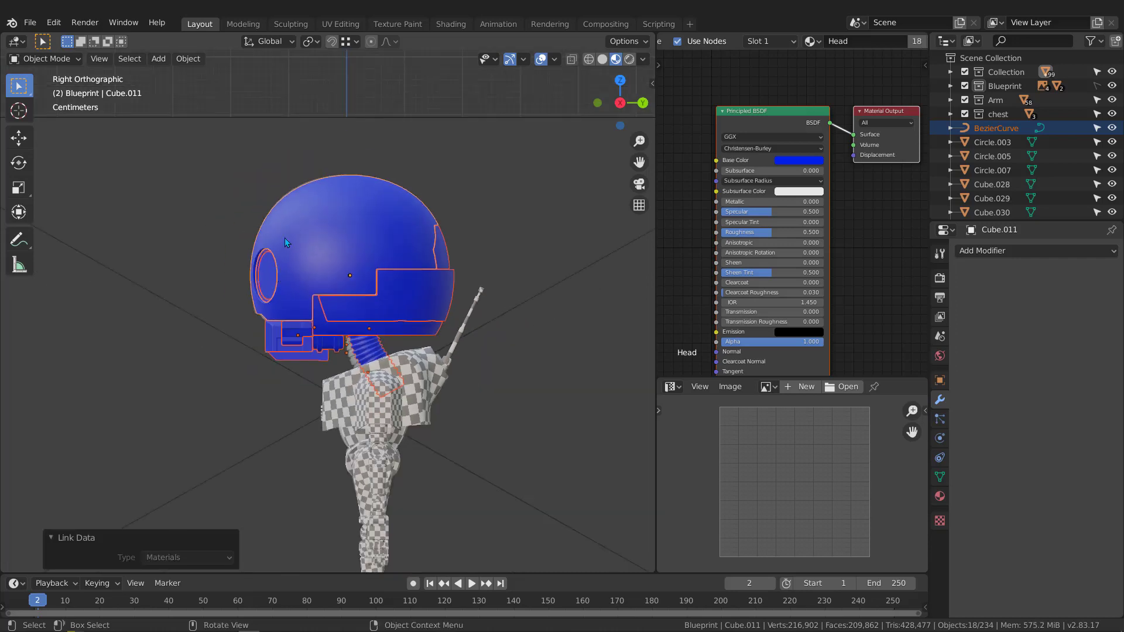
Select all parts of the robot's +X-side arm, from the shoulder plate down to the fingers
{"action": "middle_click_drag", "start_coordinate": [280, 329], "coordinate": [398, 417]}
{"action": "scroll", "coordinate": [388, 361], "scroll_direction": "up", "scroll_amount": 6}
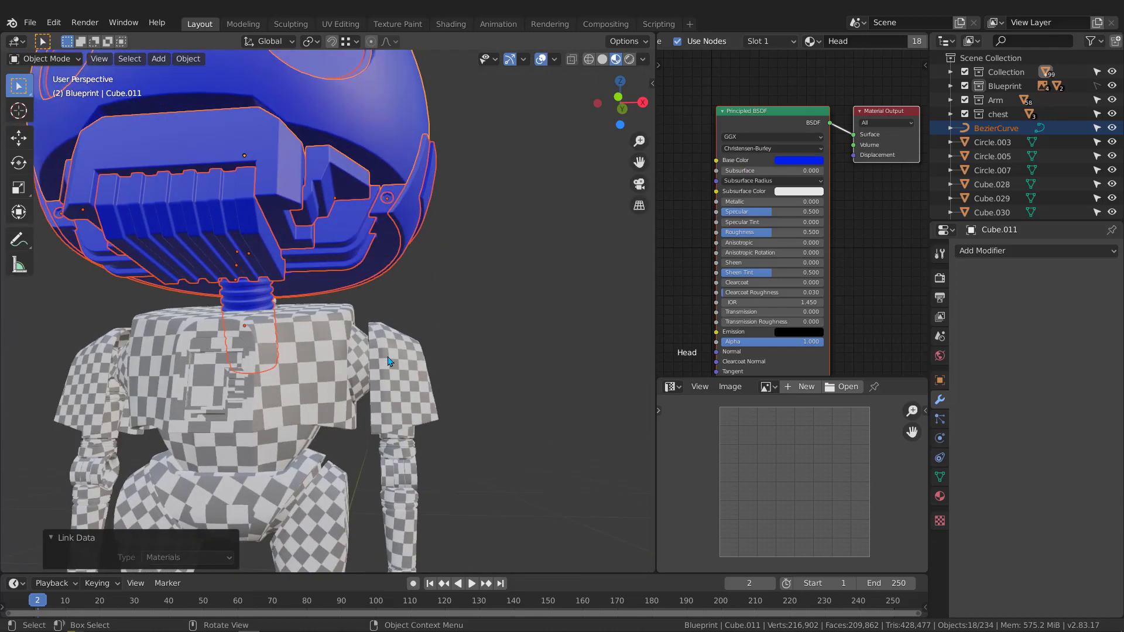
{"action": "left_click", "coordinate": [388, 361]}
{"action": "scroll", "coordinate": [384, 356], "scroll_direction": "down", "scroll_amount": 4}
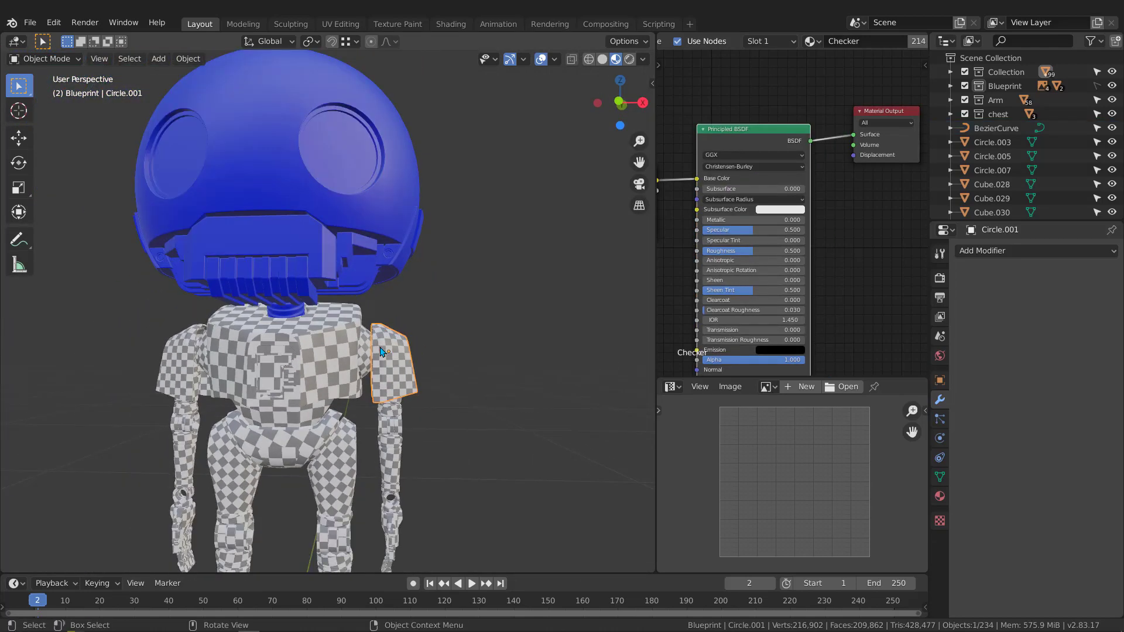
{"action": "scroll", "coordinate": [381, 349], "scroll_direction": "down", "scroll_amount": 2}
{"action": "middle_click_drag", "start_coordinate": [380, 350], "coordinate": [406, 359]}
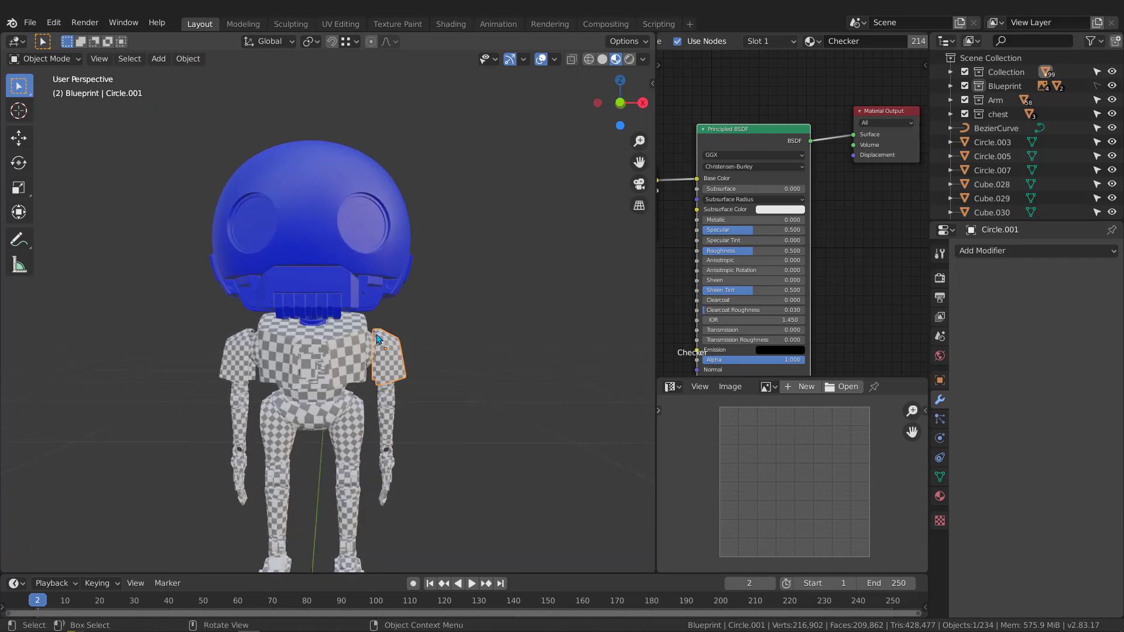
{"action": "left_click_drag", "start_coordinate": [370, 326], "coordinate": [445, 523]}
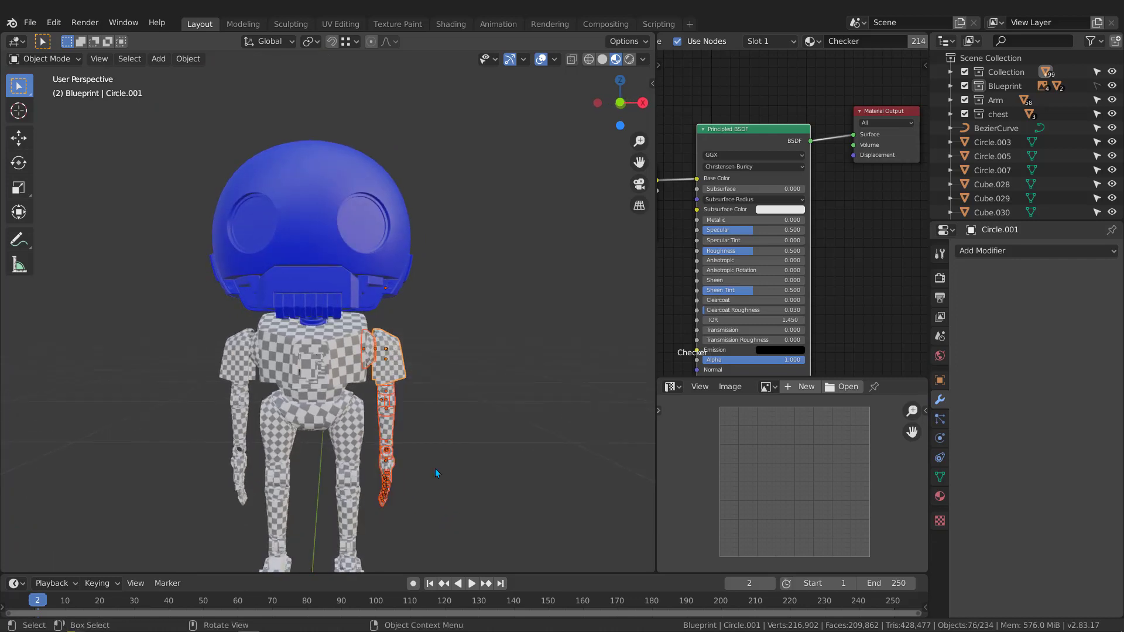
{"action": "middle_click_drag", "start_coordinate": [378, 388], "coordinate": [390, 358]}
{"action": "scroll", "coordinate": [383, 378], "scroll_direction": "up", "scroll_amount": 4}
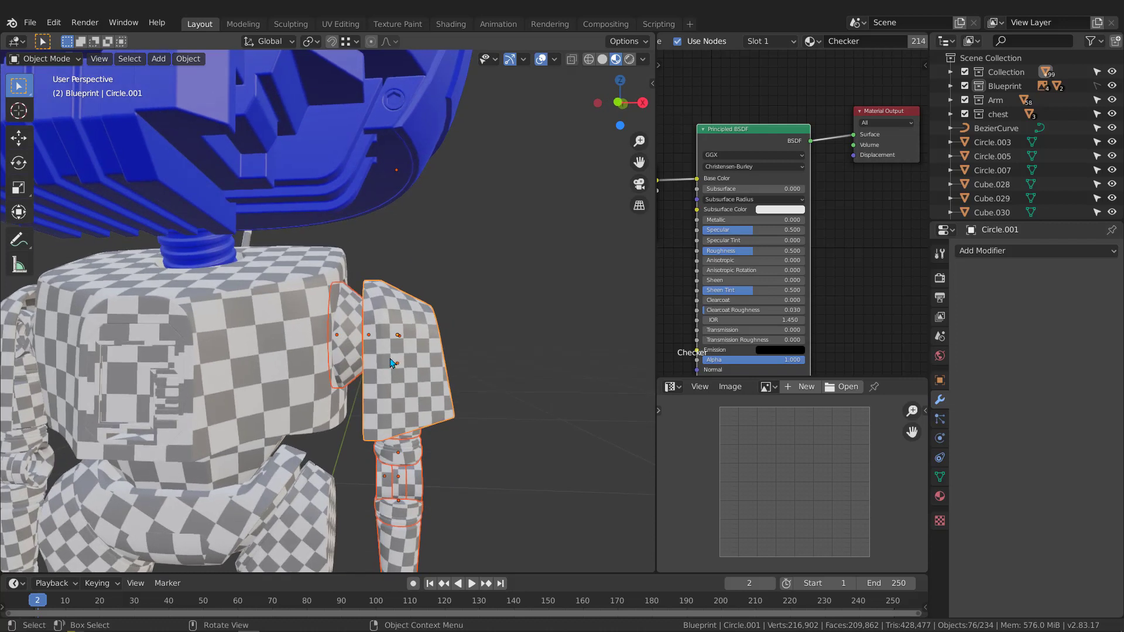
Select only the outer shoulder plate of the +X-side arm and unlink its Checker material
{"action": "left_click", "coordinate": [408, 311]}
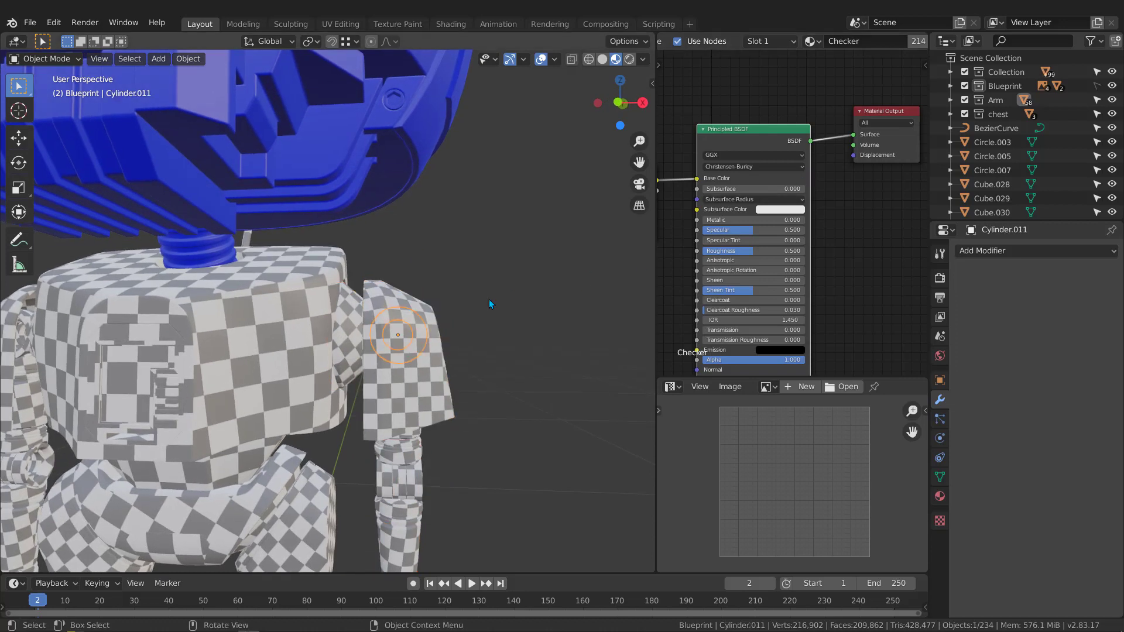
{"action": "left_click", "coordinate": [436, 350]}
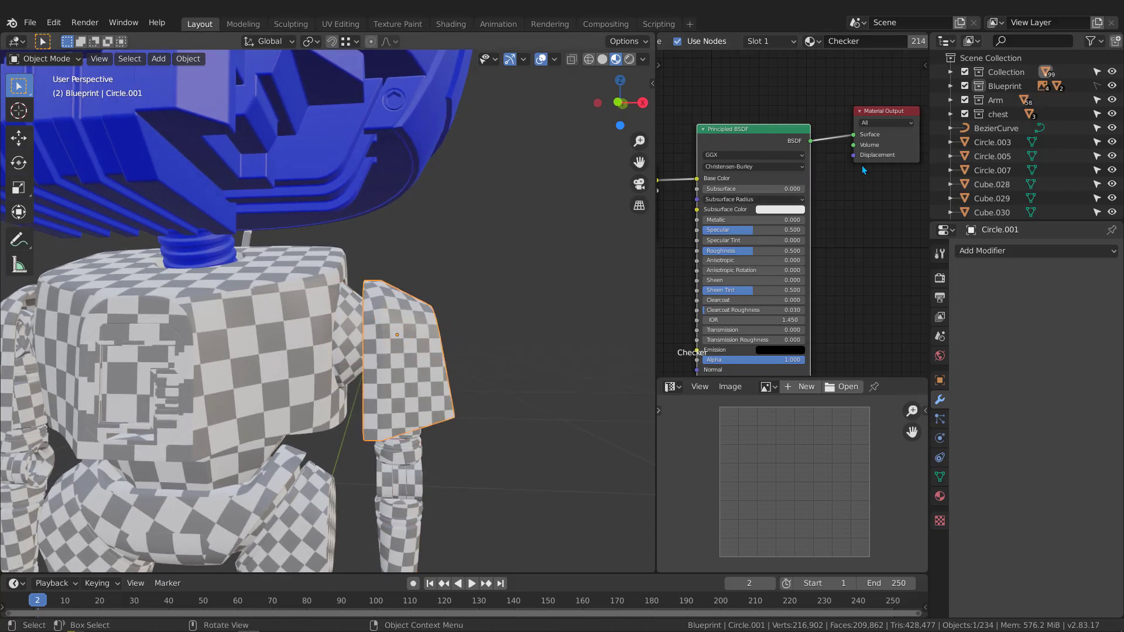
{"action": "scroll", "coordinate": [883, 38], "scroll_direction": "down", "scroll_amount": 3}
{"action": "left_click", "coordinate": [876, 41]}
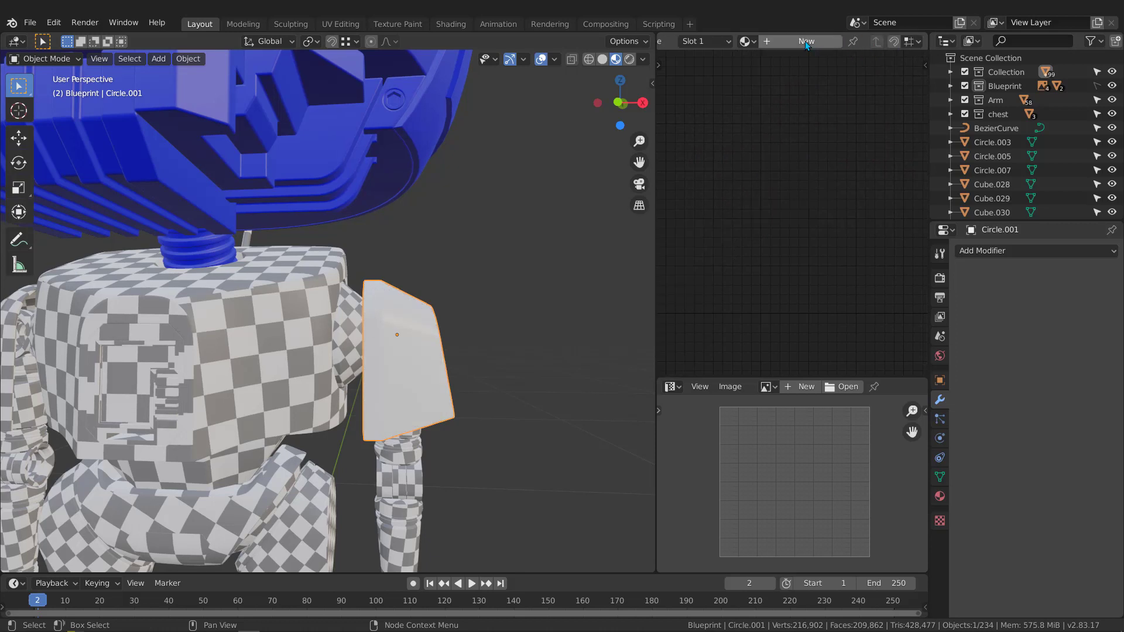
Create a new material named L_Arm on the +X-side shoulder plate and set its base color to red
{"action": "left_click", "coordinate": [784, 41]}
{"action": "key", "text": "Home"}
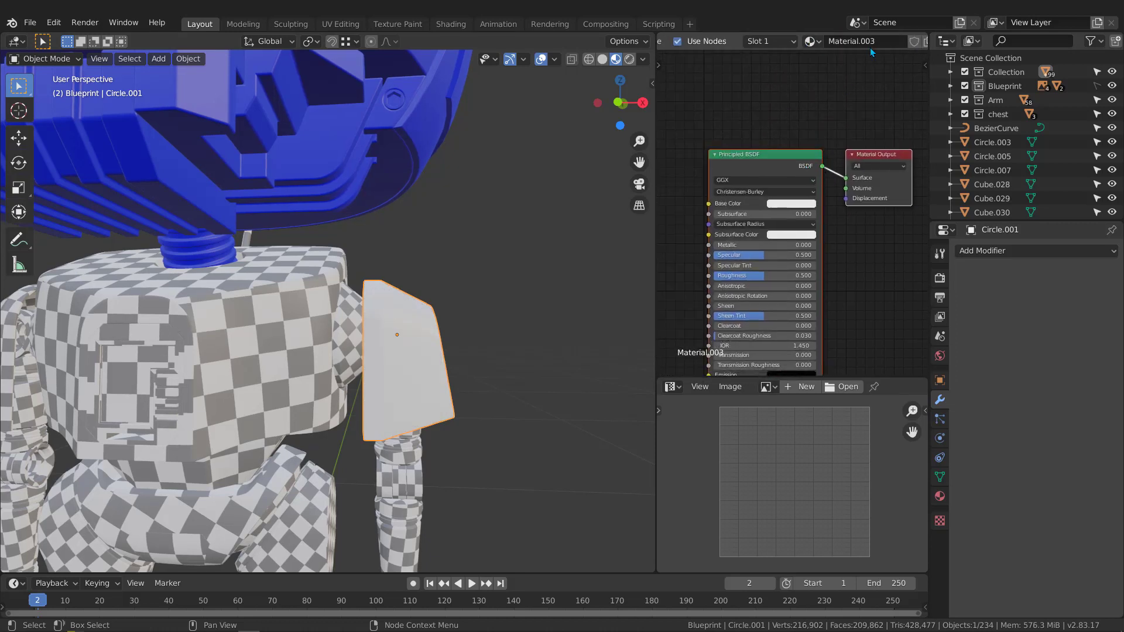
{"action": "left_click", "coordinate": [872, 41]}
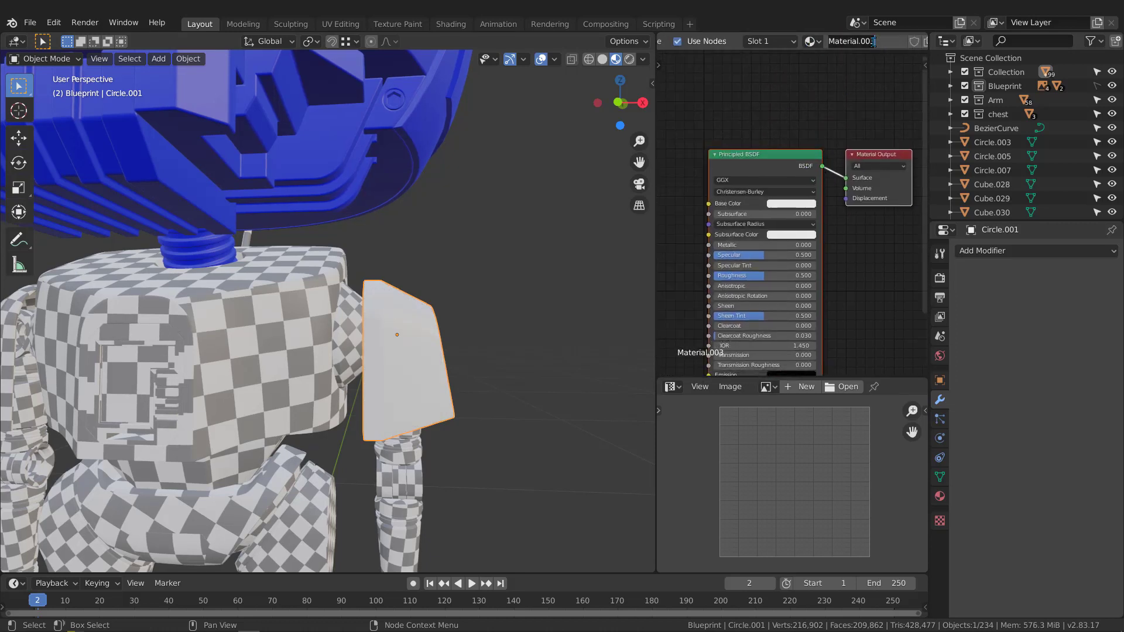
{"action": "type", "text": "L_Arm"}
{"action": "key", "text": "Return"}
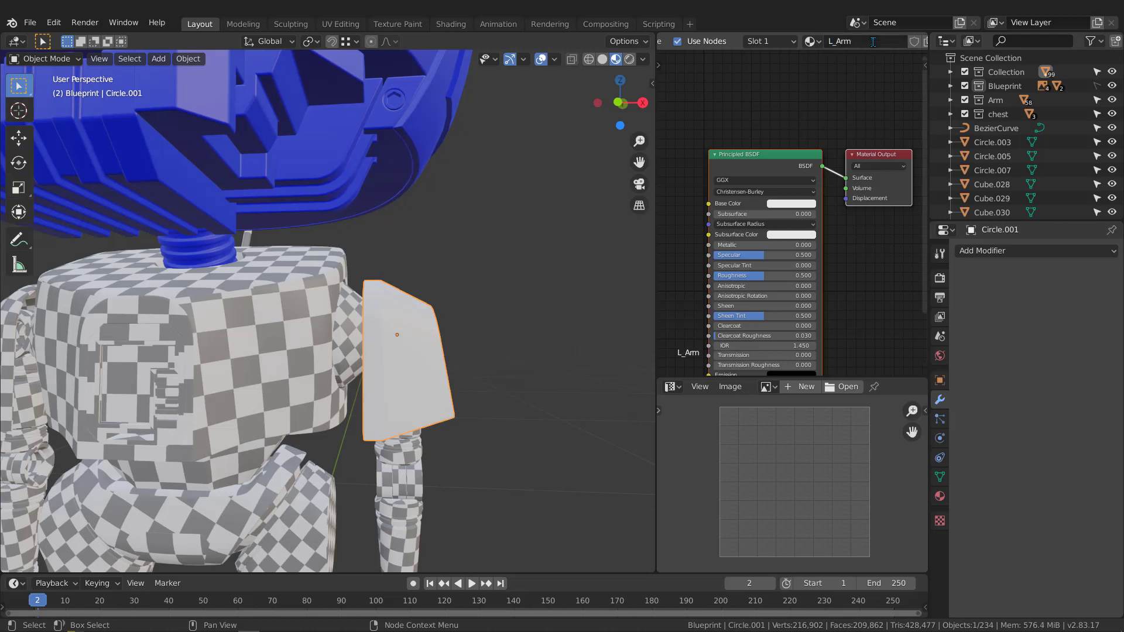
{"action": "left_click", "coordinate": [789, 204]}
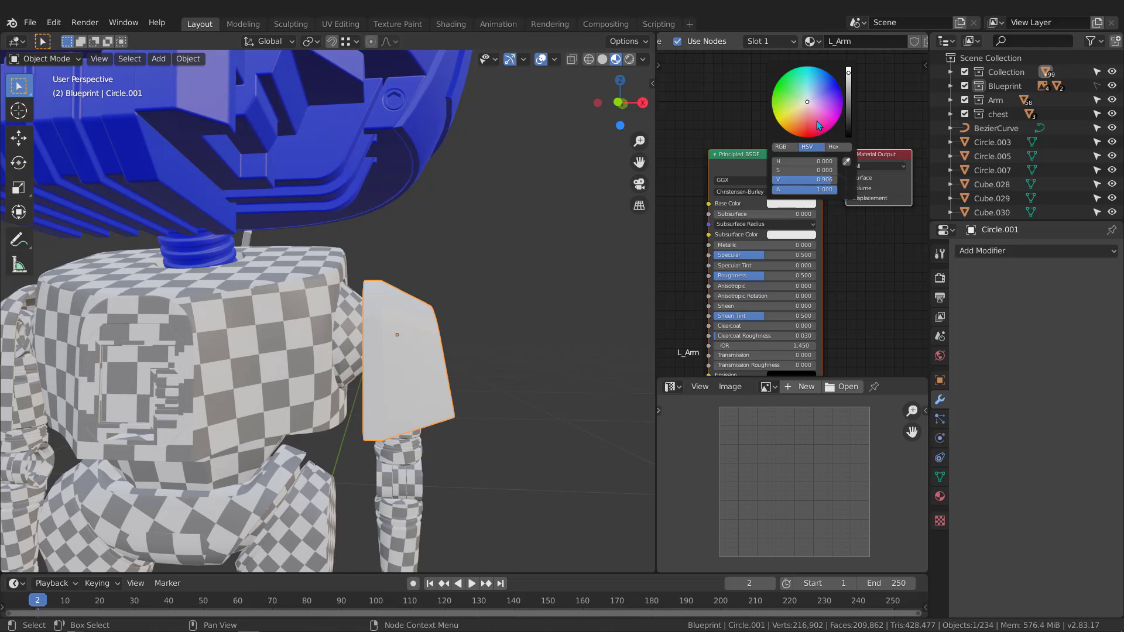
{"action": "left_click_drag", "start_coordinate": [817, 121], "coordinate": [840, 113]}
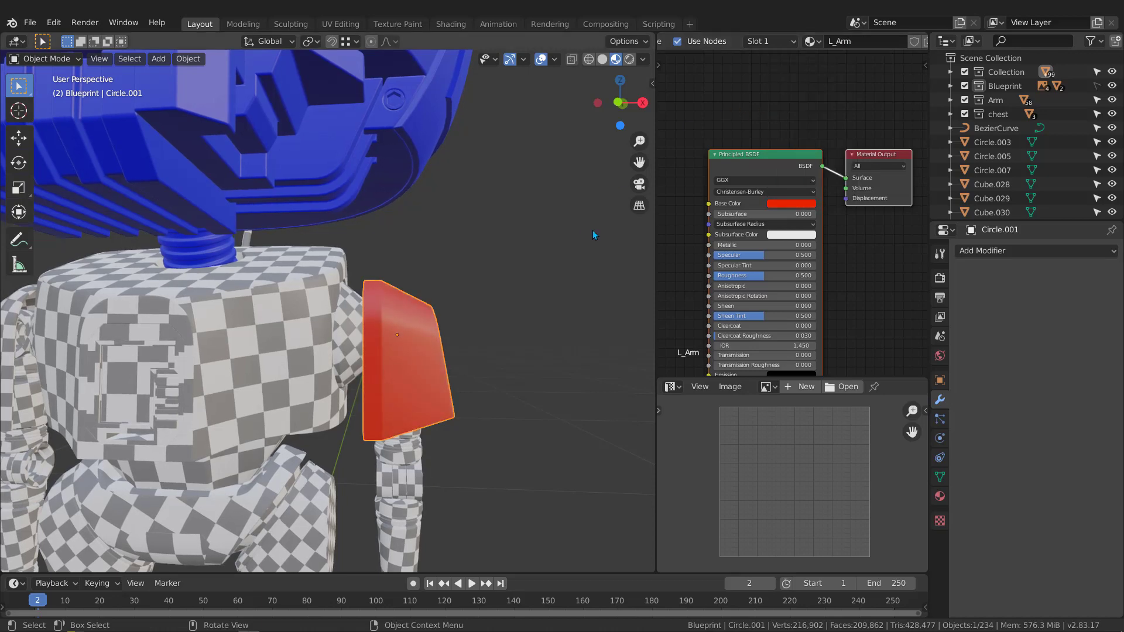
In the front view, box-select all parts of the +X-side arm and make its red shoulder plate the active object
{"action": "scroll", "coordinate": [468, 280], "scroll_direction": "down", "scroll_amount": 3}
{"action": "middle_click_drag", "start_coordinate": [486, 275], "coordinate": [462, 279]}
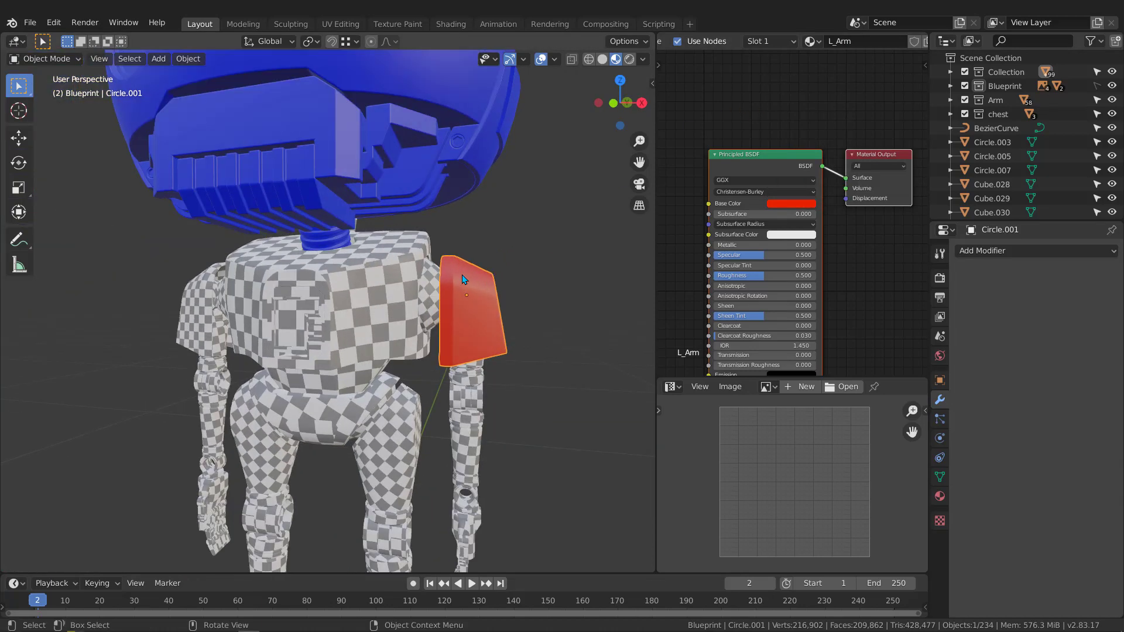
{"action": "key", "text": "KP_1"}
{"action": "scroll", "coordinate": [462, 275], "scroll_direction": "down", "scroll_amount": 2}
{"action": "left_click_drag", "start_coordinate": [430, 248], "coordinate": [522, 507]}
{"action": "scroll", "coordinate": [478, 297], "scroll_direction": "up", "scroll_amount": 3}
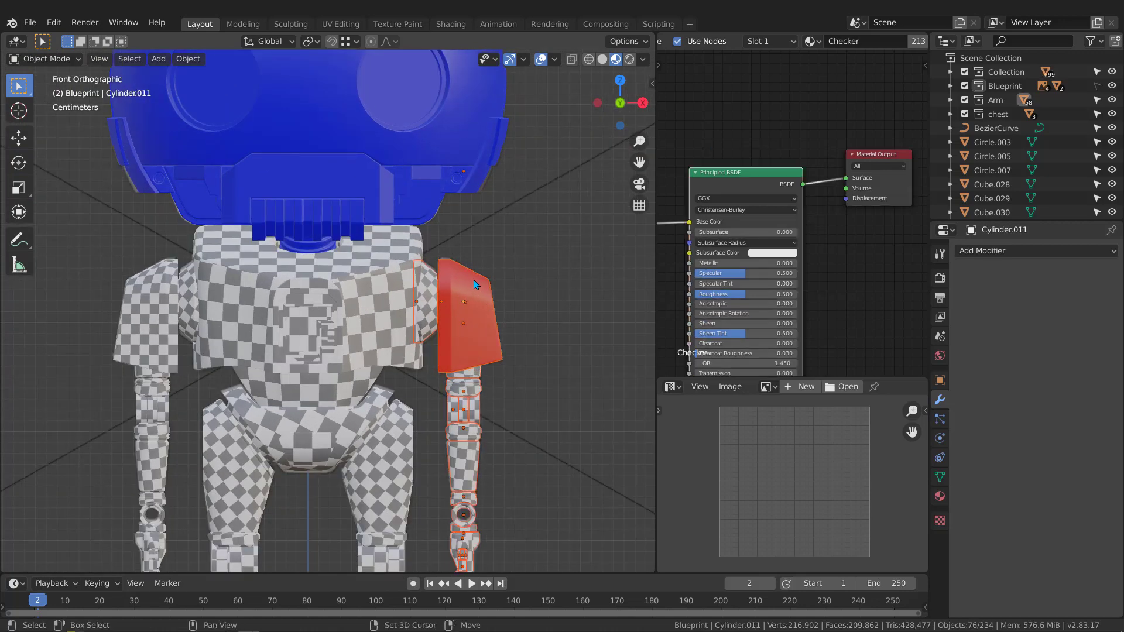
{"action": "left_click", "coordinate": [476, 284], "text": "shift"}
Link the shoulder plate's L_Arm material to all selected arm parts and clear the selection
{"action": "key", "text": "ctrl+l"}
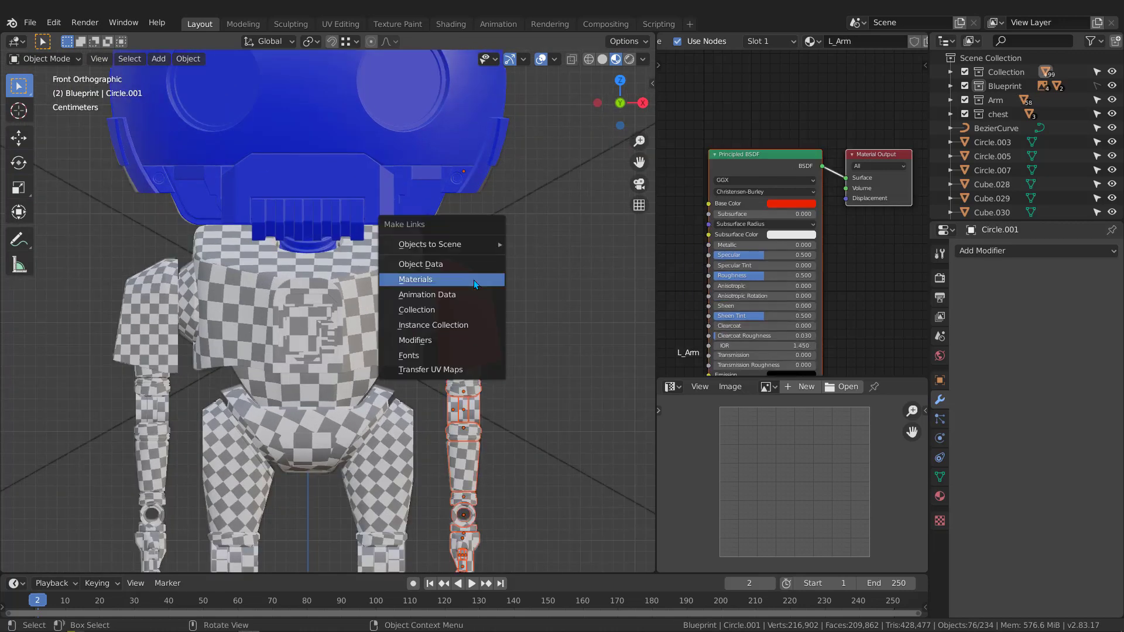
{"action": "left_click", "coordinate": [473, 280]}
{"action": "scroll", "coordinate": [459, 399], "scroll_direction": "down", "scroll_amount": 2}
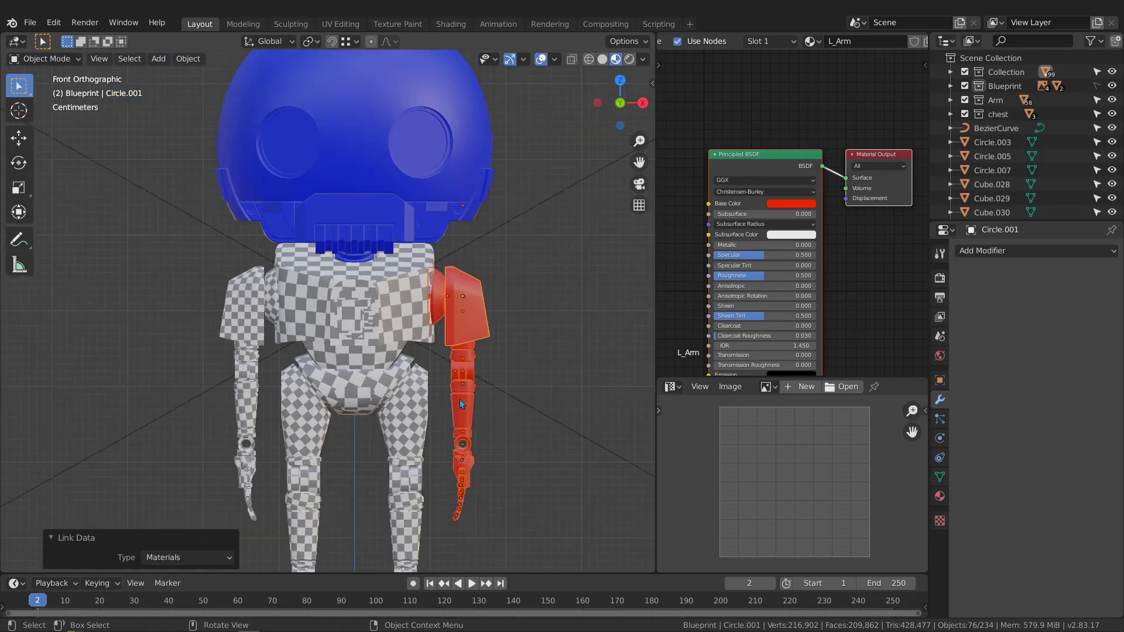
{"action": "scroll", "coordinate": [454, 300], "scroll_direction": "up", "scroll_amount": 5}
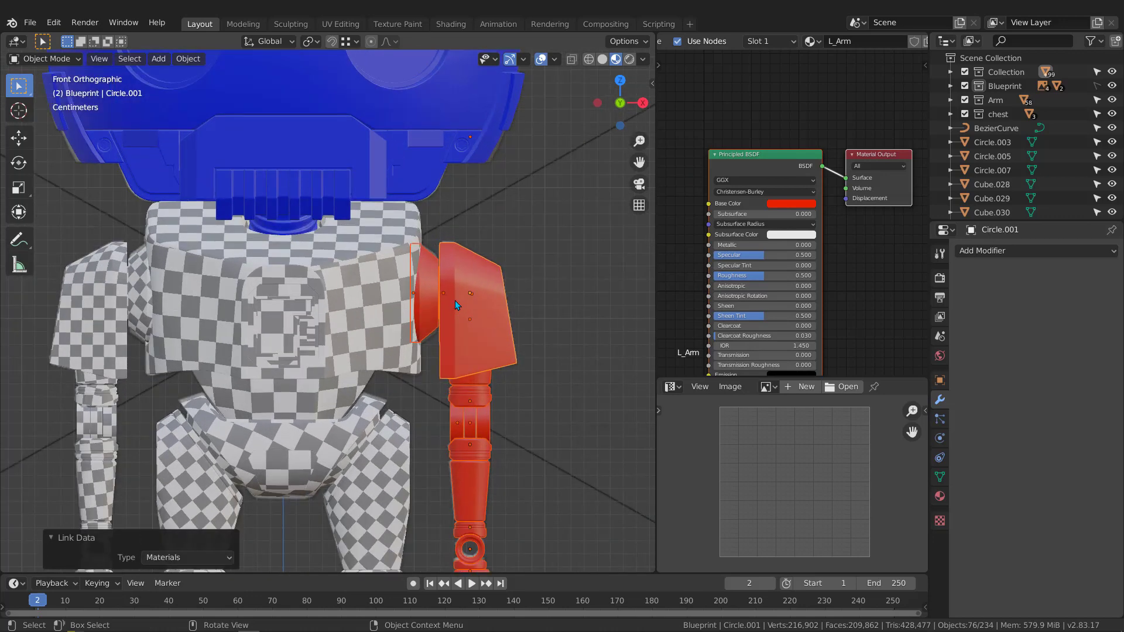
{"action": "scroll", "coordinate": [452, 295], "scroll_direction": "down", "scroll_amount": 5}
{"action": "middle_click_drag", "start_coordinate": [497, 297], "coordinate": [402, 277]}
{"action": "scroll", "coordinate": [413, 283], "scroll_direction": "up", "scroll_amount": 3}
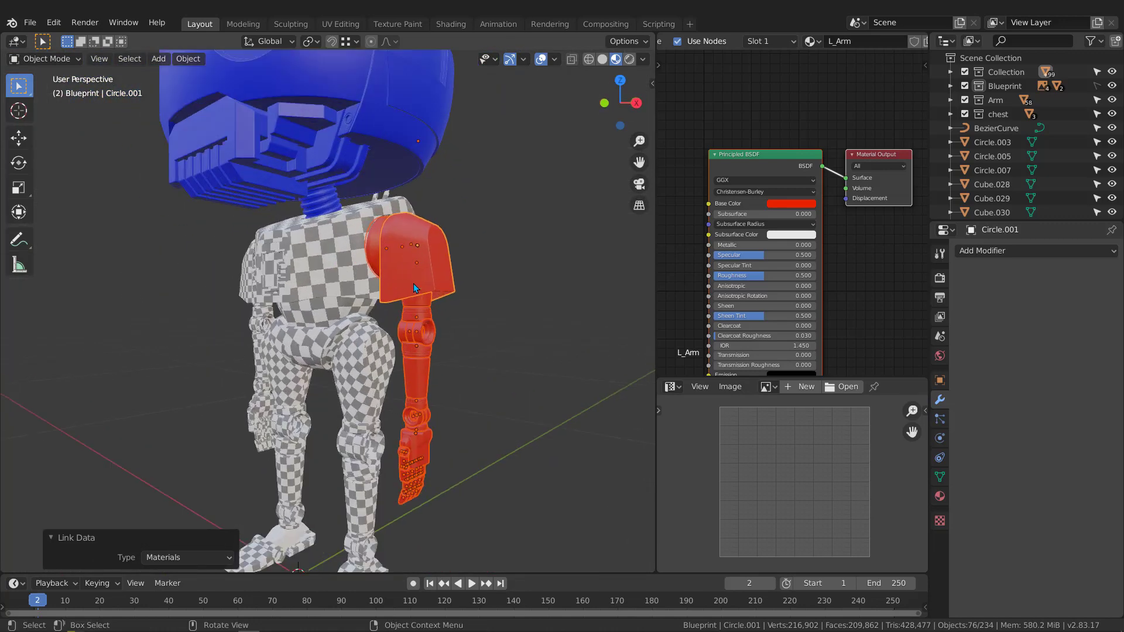
{"action": "key", "text": "alt+a"}
{"action": "scroll", "coordinate": [399, 272], "scroll_direction": "up", "scroll_amount": 2}
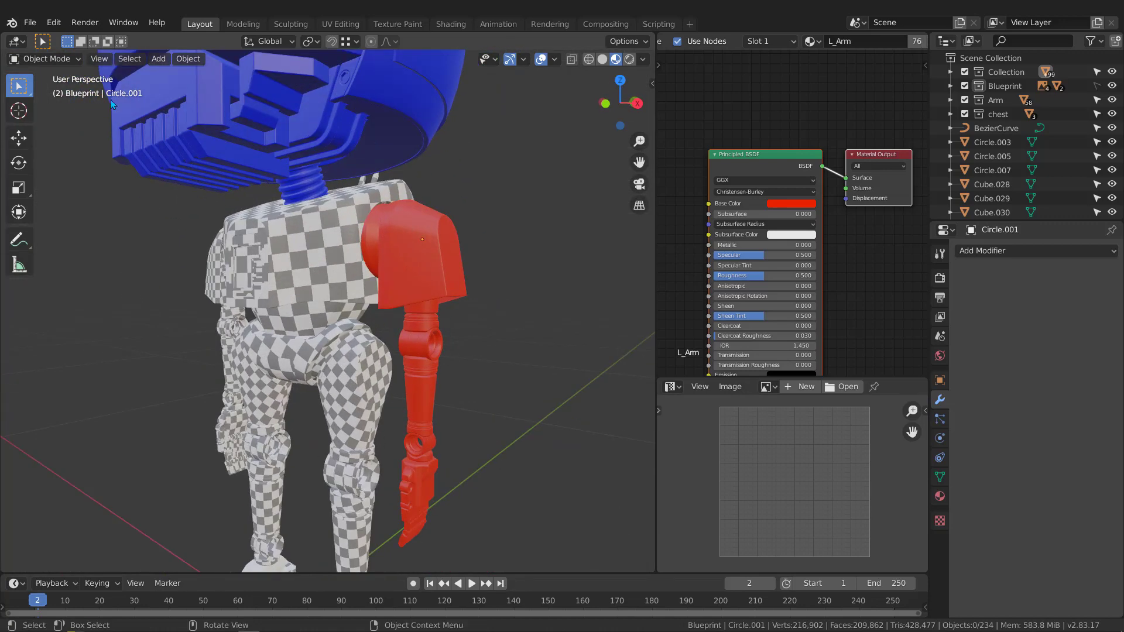
Select the red shoulder plate and display the robot in Solid shading with Vertex colors
{"action": "left_click", "coordinate": [68, 60]}
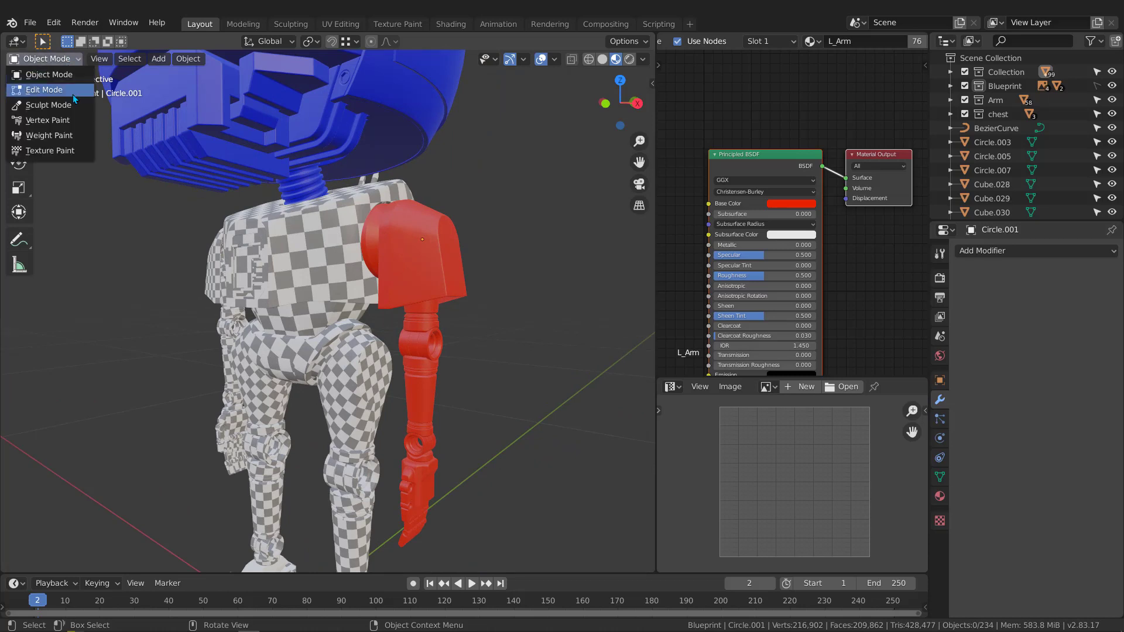
{"action": "left_click", "coordinate": [447, 242]}
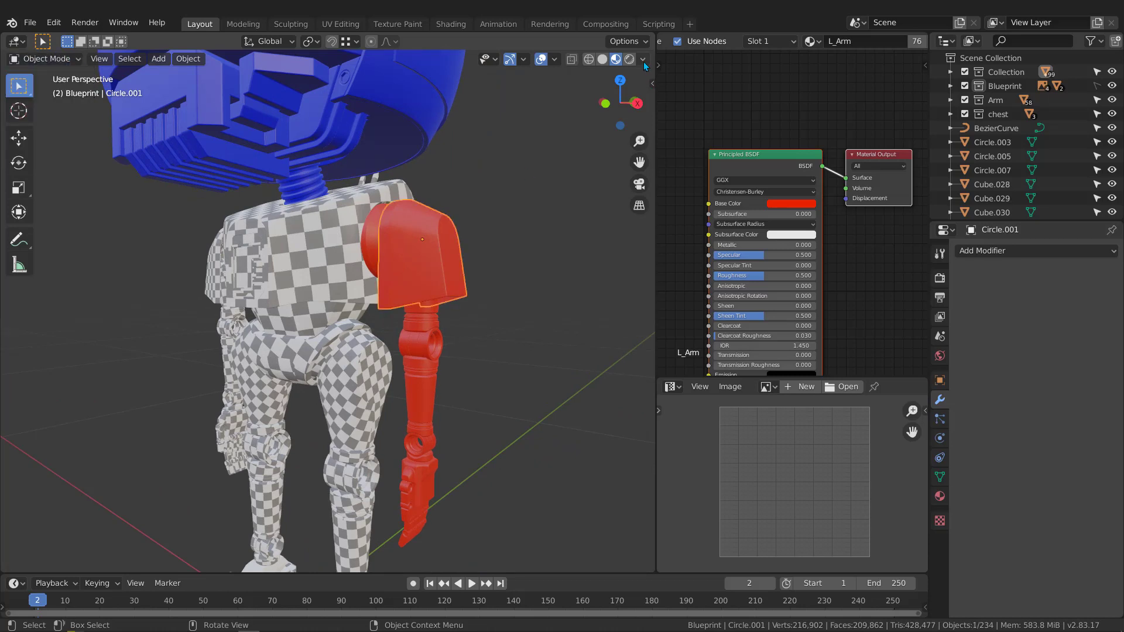
{"action": "left_click", "coordinate": [644, 61]}
{"action": "left_click", "coordinate": [645, 60]}
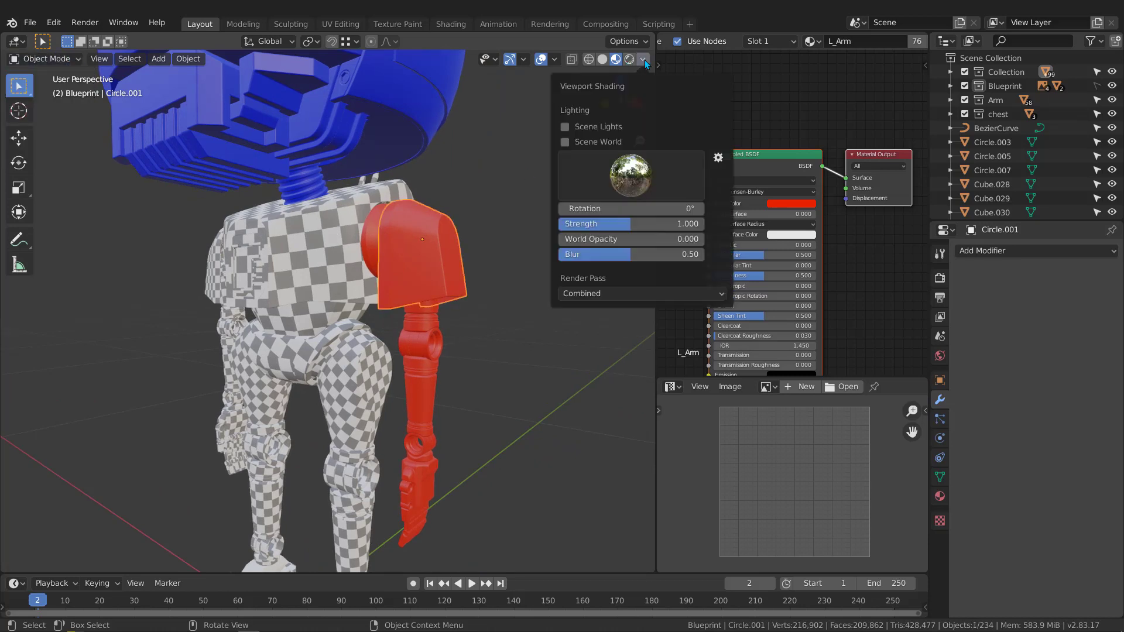
{"action": "left_click", "coordinate": [644, 60]}
{"action": "key", "text": "z"}
{"action": "left_click", "coordinate": [621, 293]}
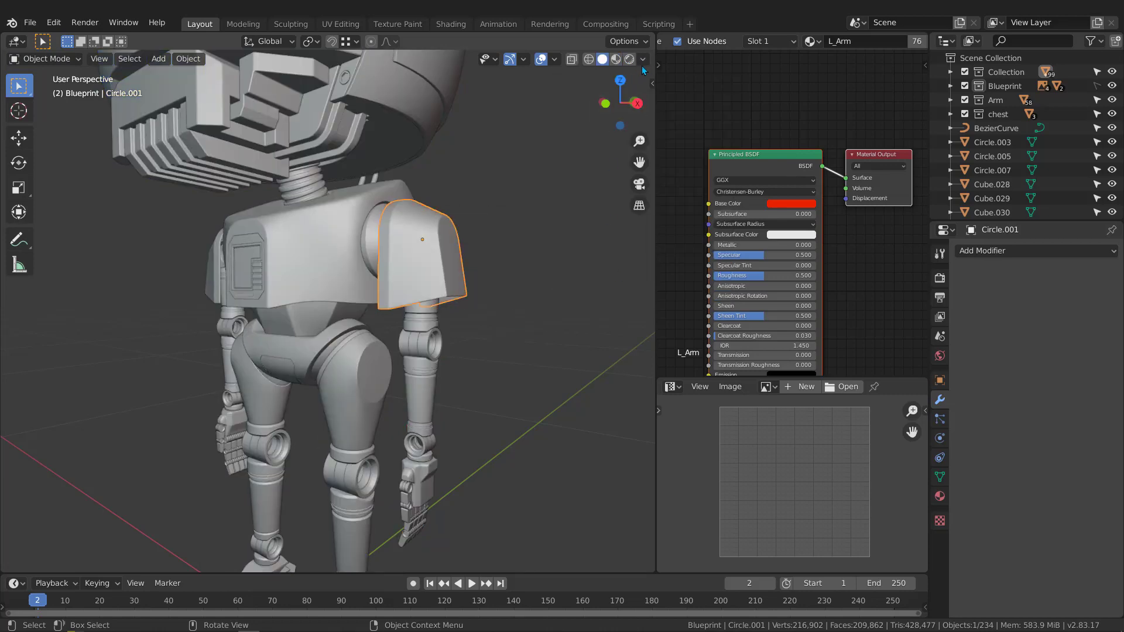
{"action": "left_click", "coordinate": [641, 62]}
{"action": "left_click", "coordinate": [695, 220]}
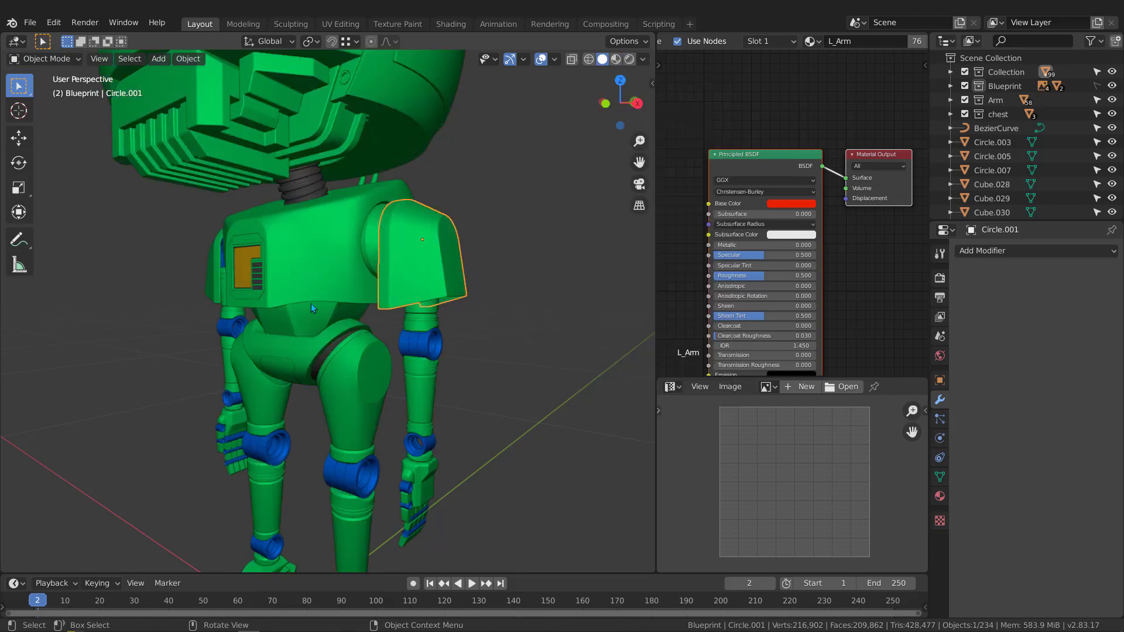
Examine the vertex colors across the robot's body from several angles and return to Material Preview shading
{"action": "mouse_move", "coordinate": [311, 303]}
{"action": "middle_mouse_down"}
{"action": "mouse_move", "coordinate": [306, 294]}
{"action": "mouse_move", "coordinate": [357, 269]}
{"action": "mouse_move", "coordinate": [372, 363]}
{"action": "mouse_move", "coordinate": [370, 266]}
{"action": "mouse_move", "coordinate": [412, 279]}
{"action": "middle_mouse_up"}
{"action": "scroll", "coordinate": [353, 275], "scroll_direction": "down", "scroll_amount": 4}
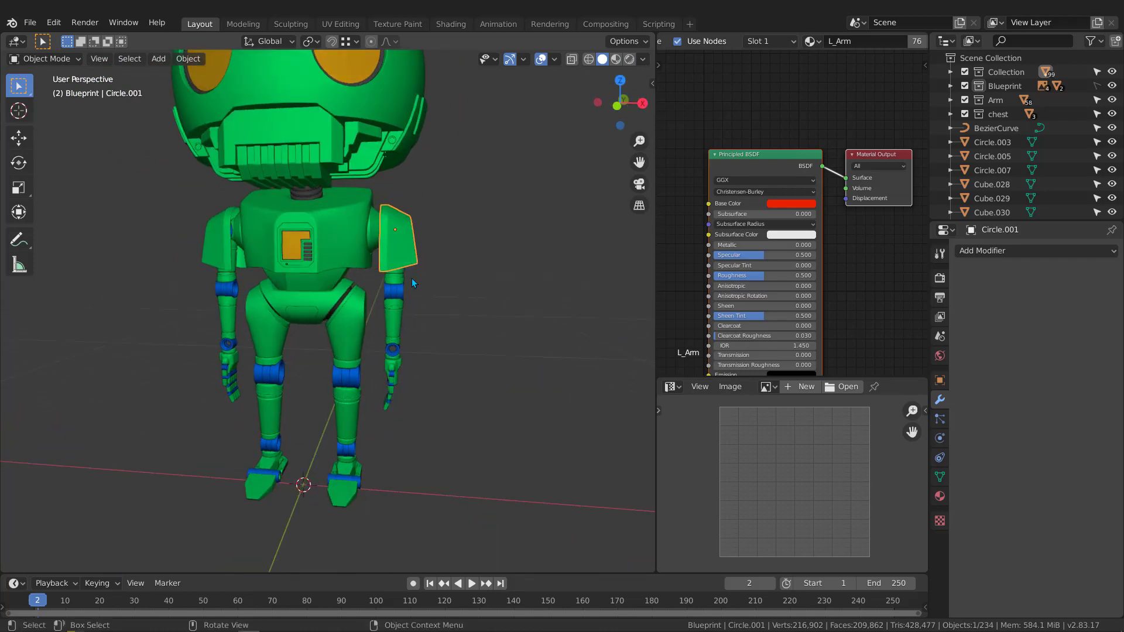
{"action": "scroll", "coordinate": [357, 244], "scroll_direction": "up", "scroll_amount": 5}
{"action": "mouse_move", "coordinate": [357, 245]}
{"action": "middle_mouse_down"}
{"action": "mouse_move", "coordinate": [361, 235]}
{"action": "mouse_move", "coordinate": [314, 234]}
{"action": "middle_mouse_up"}
{"action": "left_click", "coordinate": [642, 59]}
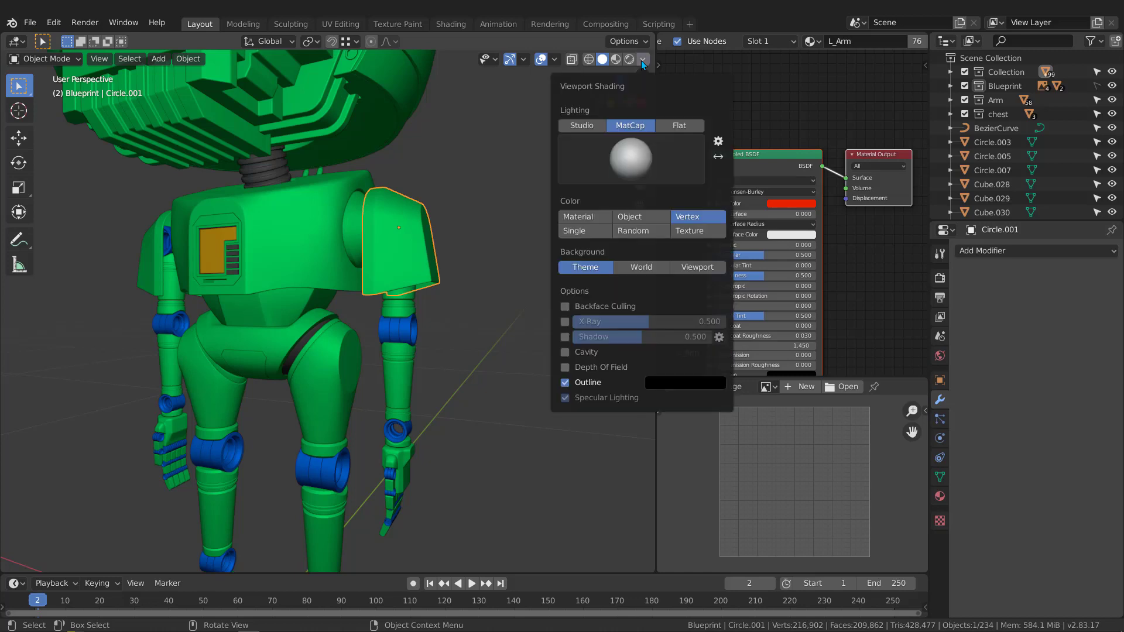
{"action": "key", "text": "z"}
{"action": "left_click", "coordinate": [489, 304]}
In the front view, select the outer shoulder plate of the -X-side arm and unlink its Checker material
{"action": "middle_click_drag", "start_coordinate": [487, 299], "coordinate": [420, 247]}
{"action": "key", "text": "KP_1"}
{"action": "scroll", "coordinate": [421, 252], "scroll_direction": "down", "scroll_amount": 5}
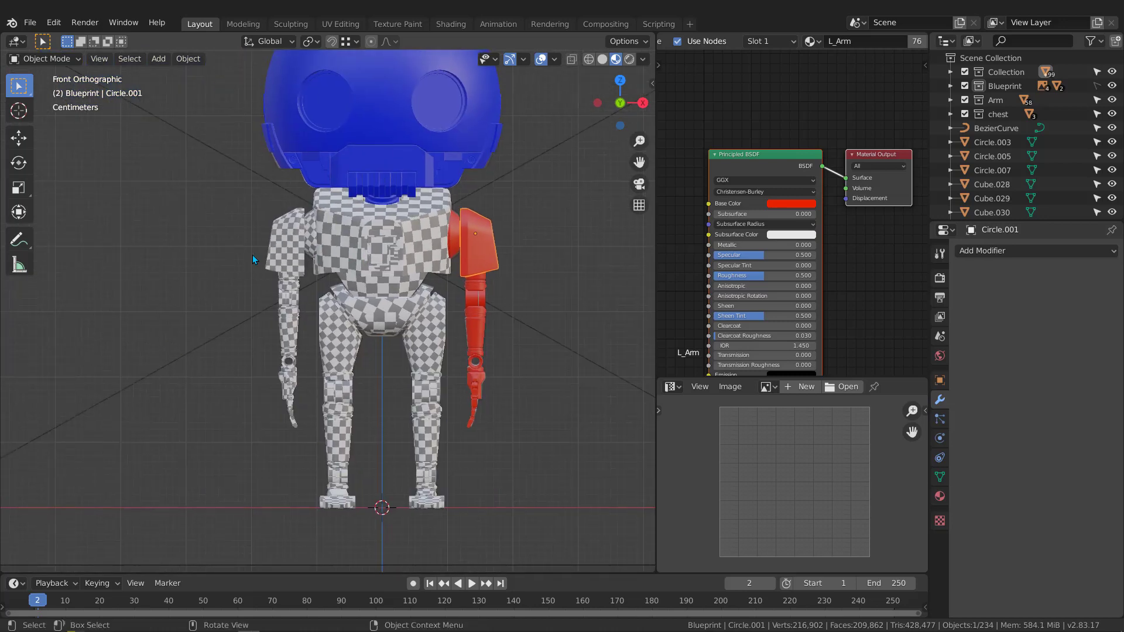
{"action": "left_click", "coordinate": [282, 233]}
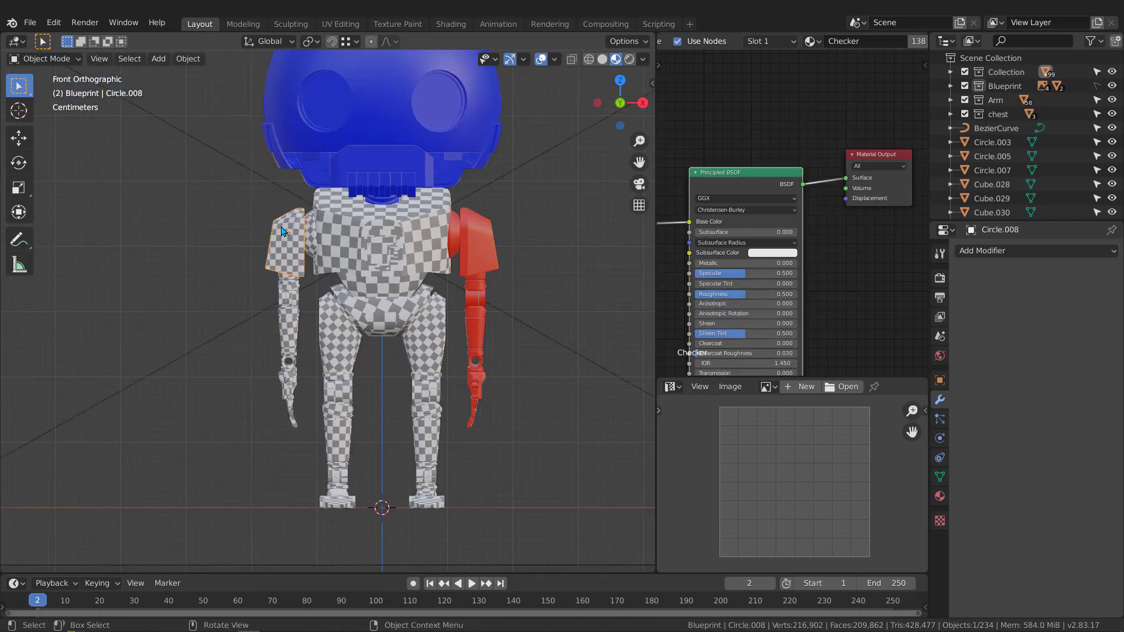
{"action": "scroll", "coordinate": [282, 233], "scroll_direction": "up", "scroll_amount": 2}
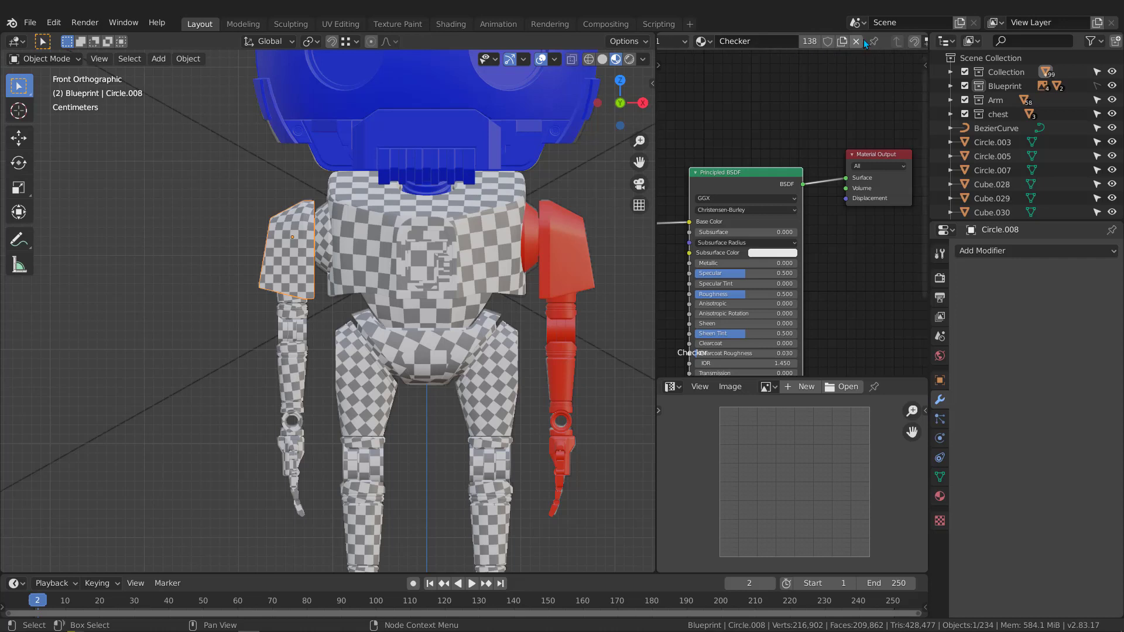
{"action": "left_click", "coordinate": [918, 41]}
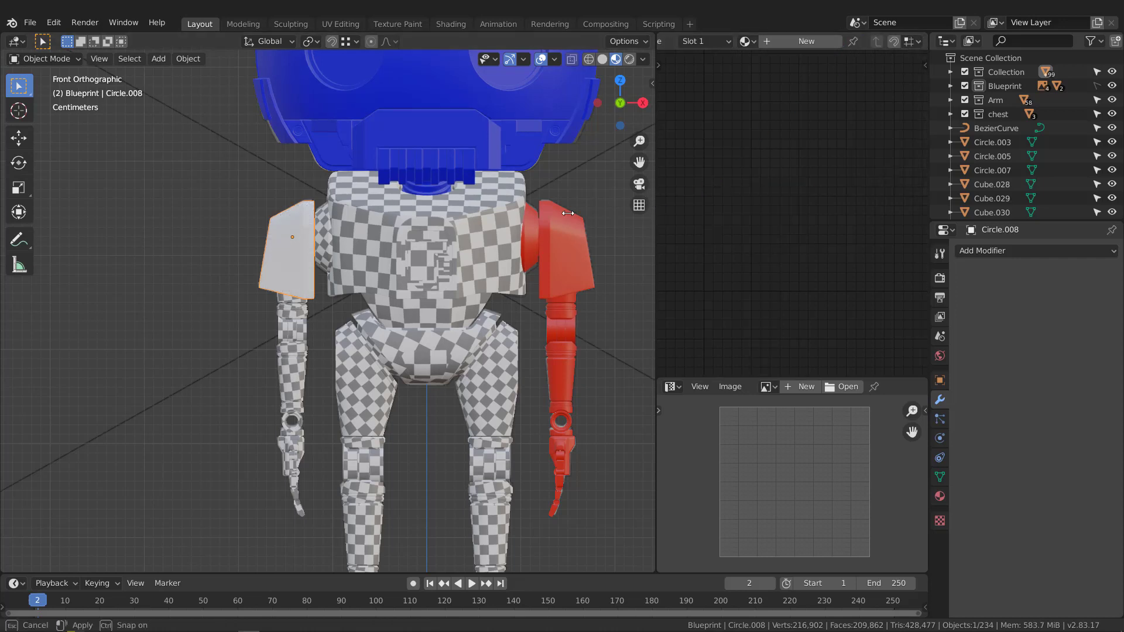
Widen the shader editor area at the expense of the 3D viewport
{"action": "left_click_drag", "start_coordinate": [655, 197], "coordinate": [587, 197]}
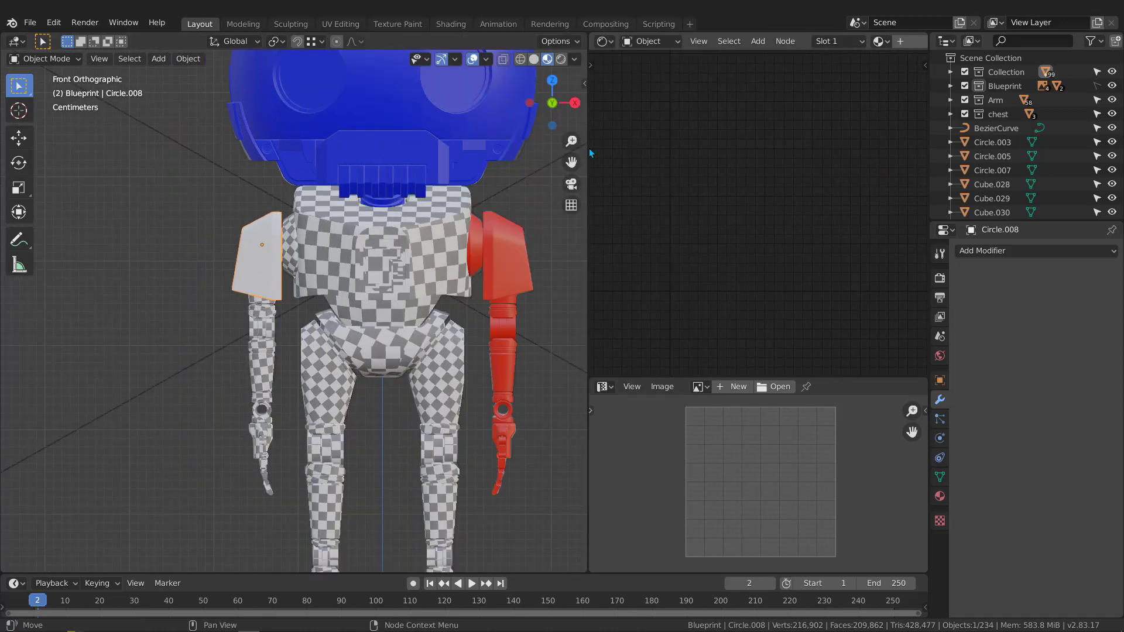
{"action": "left_click_drag", "start_coordinate": [588, 146], "coordinate": [531, 146]}
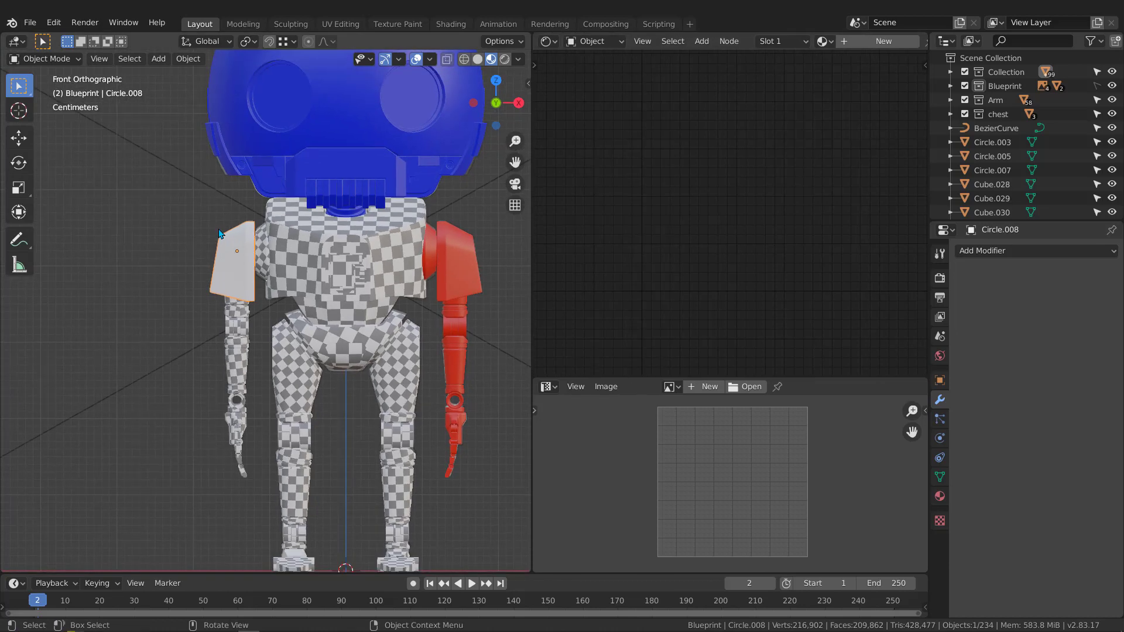
{"action": "scroll", "coordinate": [820, 41], "scroll_direction": "down", "scroll_amount": 3}
Create a new material named R_Arm on the -X-side shoulder plate and set its base color to orange
{"action": "left_click", "coordinate": [831, 41]}
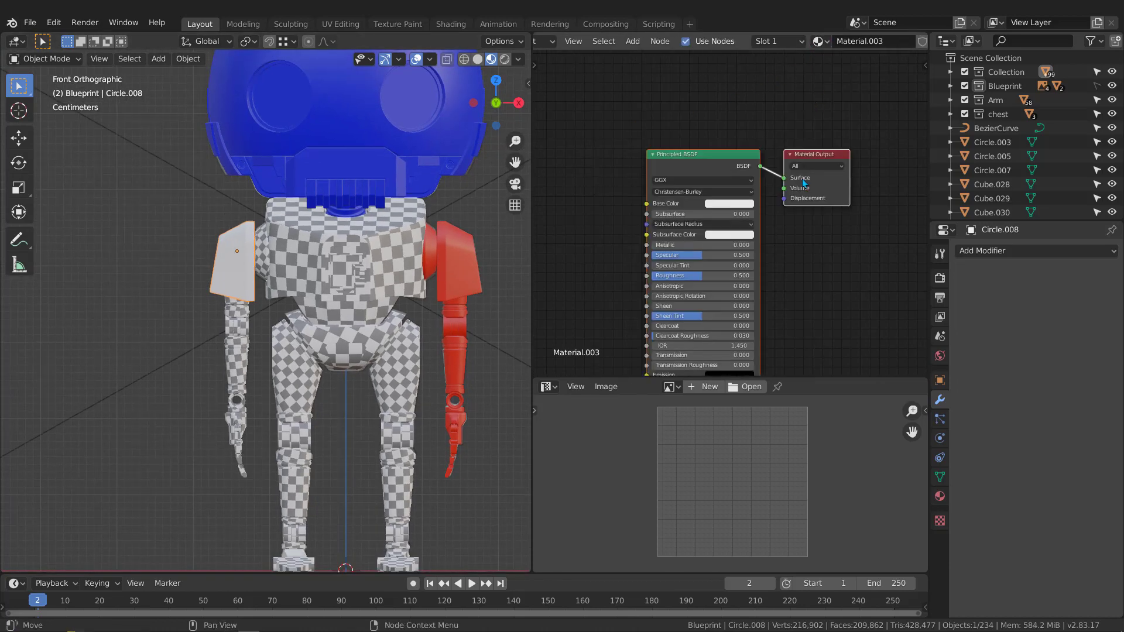
{"action": "scroll", "coordinate": [687, 164], "scroll_direction": "up", "scroll_amount": 1}
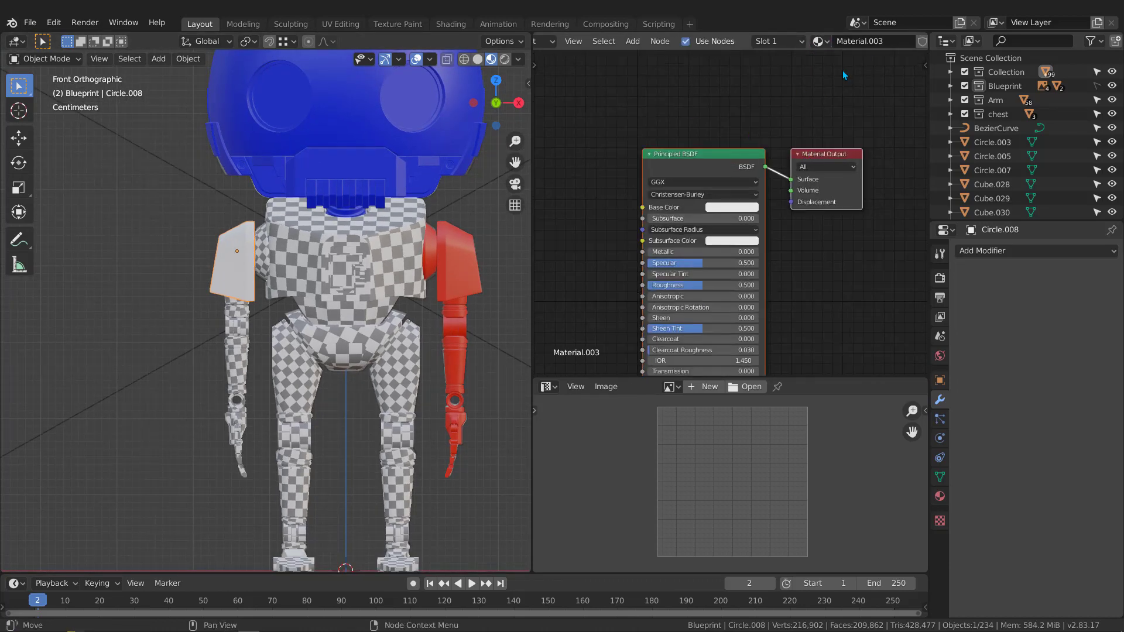
{"action": "left_click", "coordinate": [871, 41]}
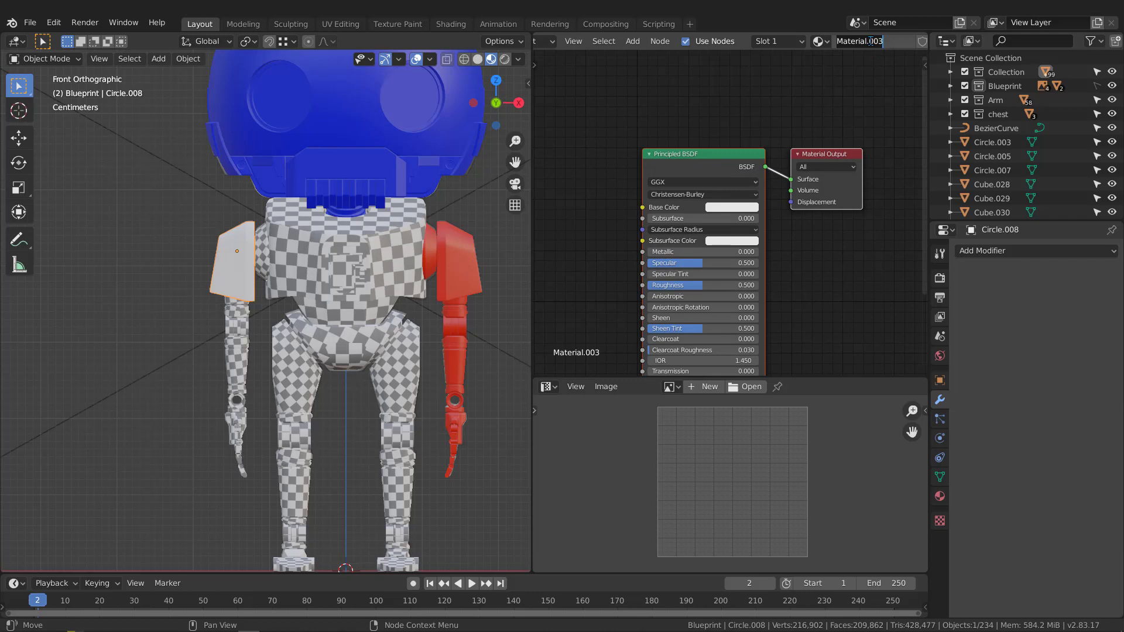
{"action": "key", "text": "ctrl+a"}
{"action": "type", "text": "R"}
{"action": "key", "text": "Return"}
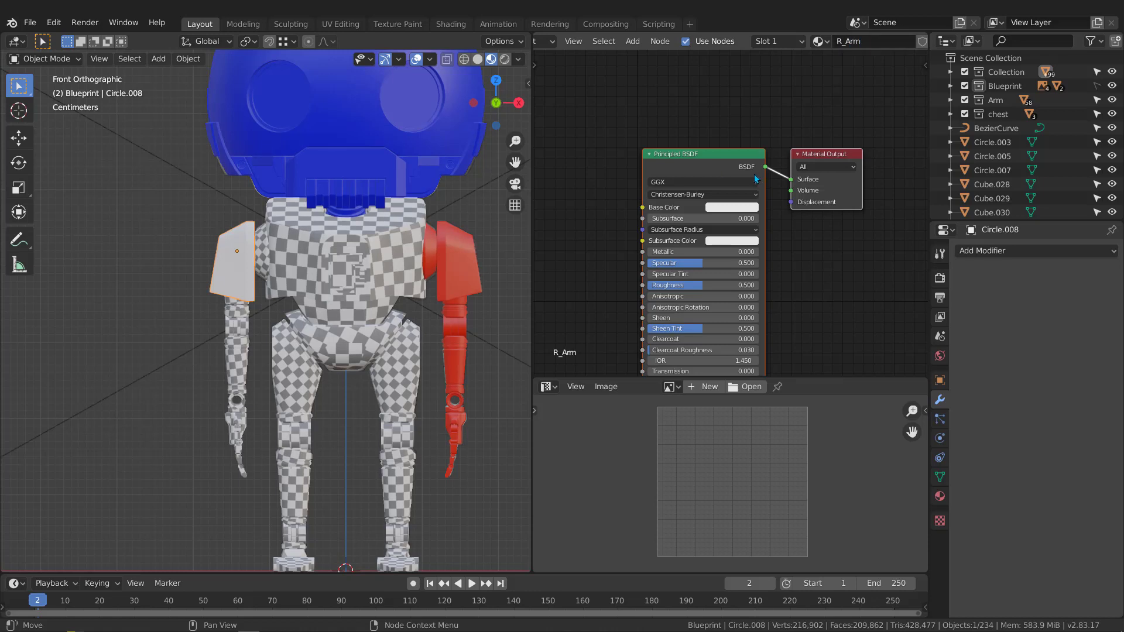
{"action": "left_click", "coordinate": [742, 210]}
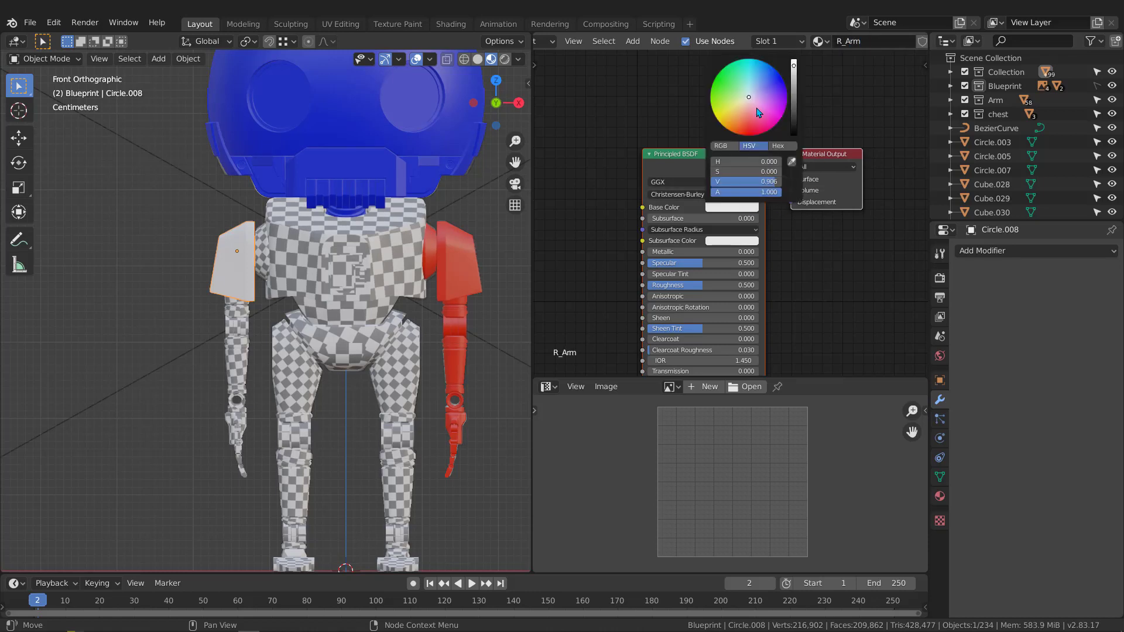
{"action": "mouse_move", "coordinate": [755, 113]}
{"action": "left_mouse_down"}
{"action": "mouse_move", "coordinate": [741, 106]}
{"action": "mouse_move", "coordinate": [729, 130]}
{"action": "left_mouse_up"}
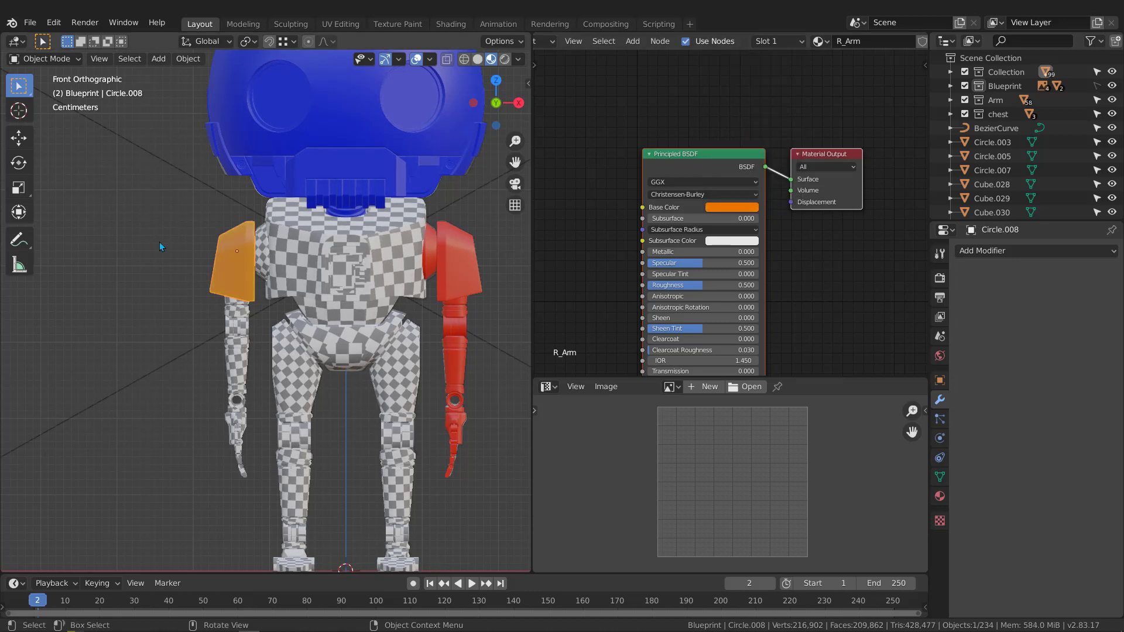
Box-select all parts of the -X-side arm with the shoulder plate active and link the R_Arm material to them
{"action": "left_click_drag", "start_coordinate": [161, 212], "coordinate": [259, 507]}
{"action": "scroll", "coordinate": [239, 274], "scroll_direction": "up", "scroll_amount": 3}
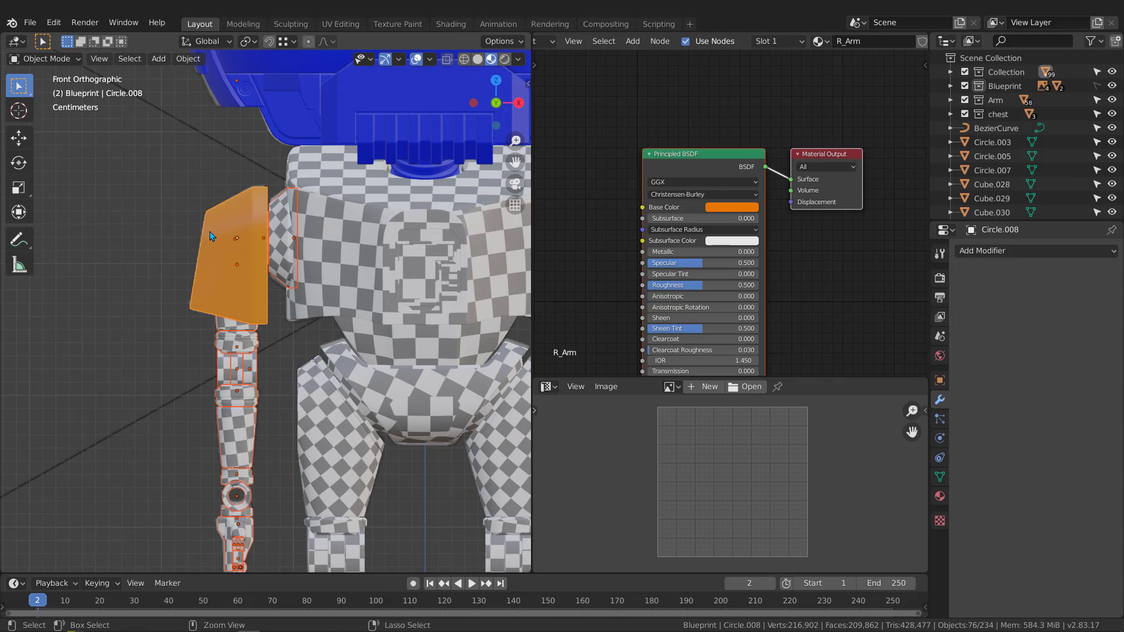
{"action": "key", "text": "ctrl+l"}
{"action": "left_click", "coordinate": [210, 230]}
{"action": "scroll", "coordinate": [229, 356], "scroll_direction": "down", "scroll_amount": 2}
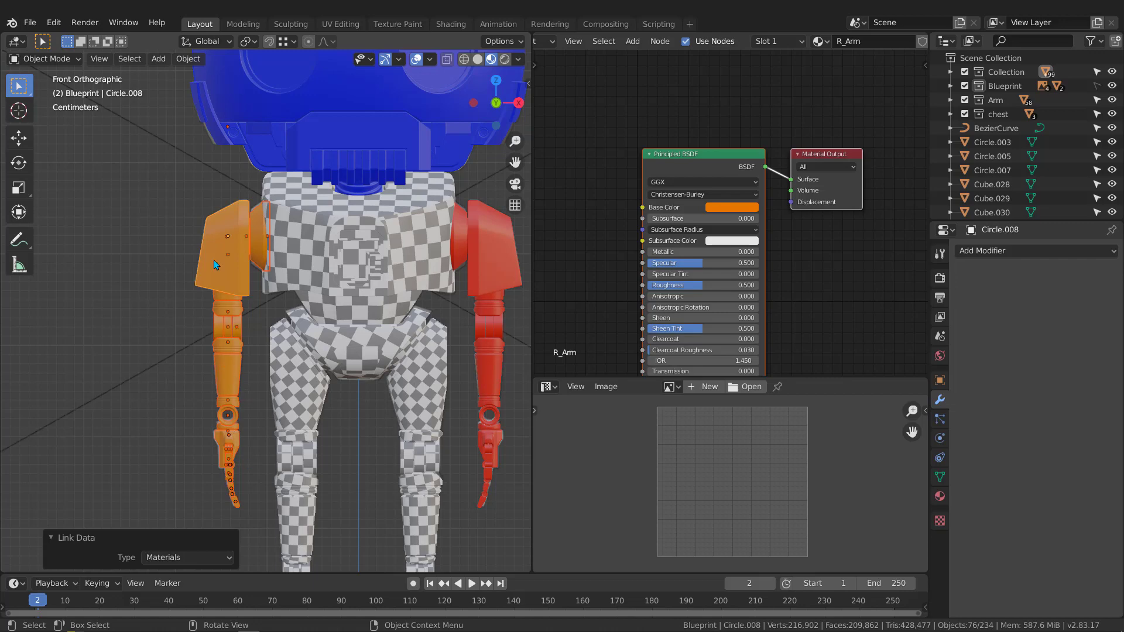
{"action": "scroll", "coordinate": [240, 284], "scroll_direction": "down", "scroll_amount": 5}
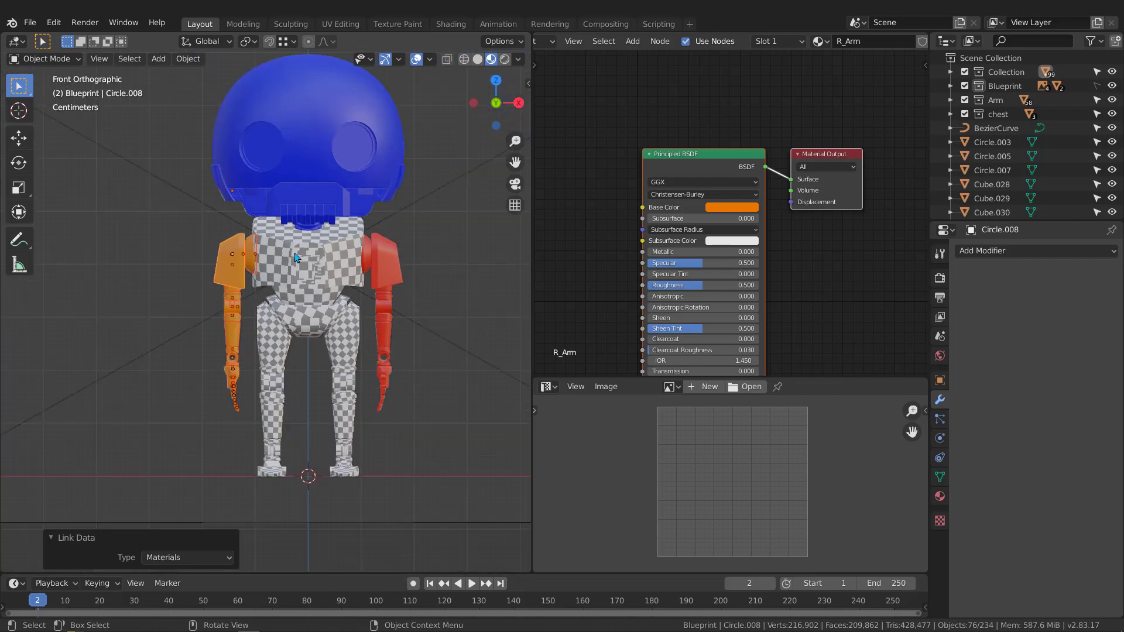
{"action": "scroll", "coordinate": [281, 246], "scroll_direction": "up", "scroll_amount": 7}
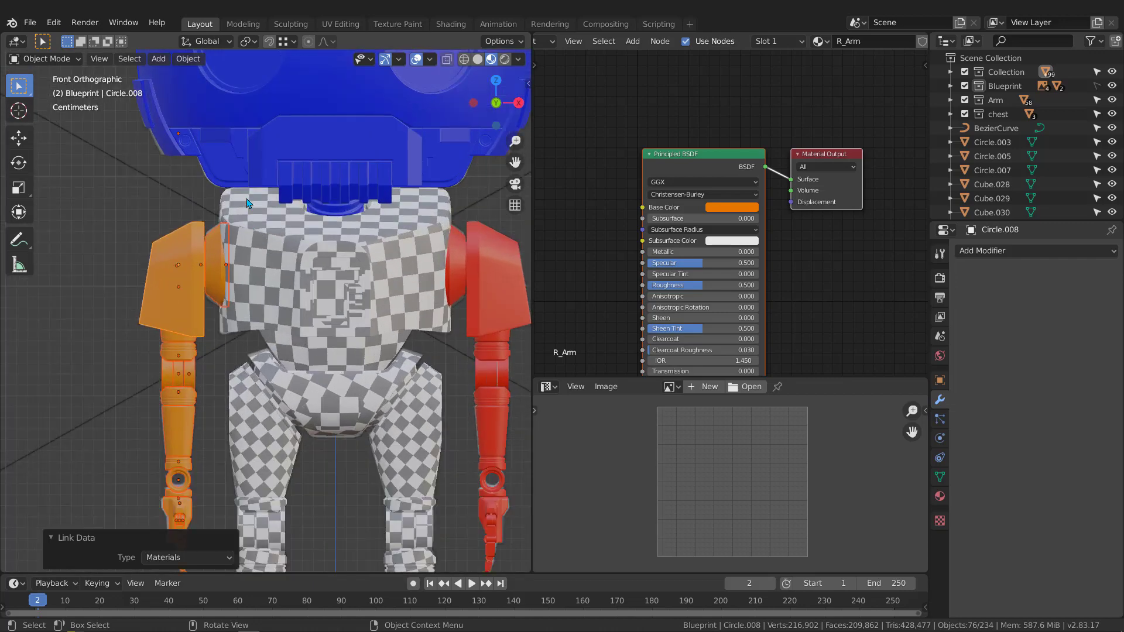
In the front view, select the chest shell together with the chest panel details, abdomen and pelvis parts
{"action": "left_click", "coordinate": [264, 236]}
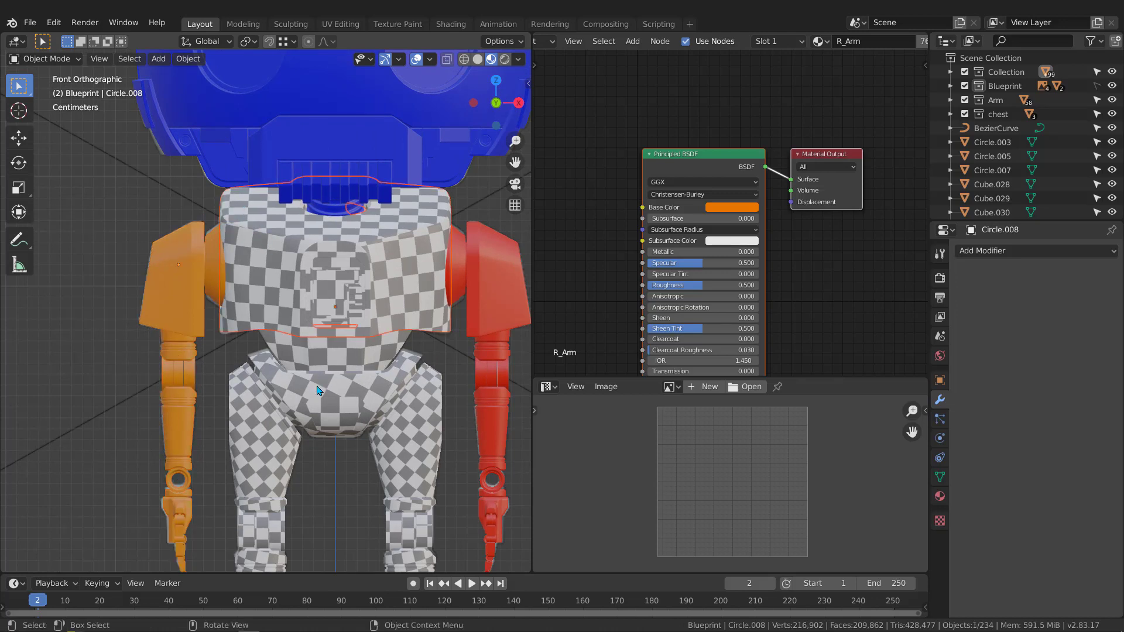
{"action": "left_click_drag", "start_coordinate": [325, 451], "coordinate": [355, 302], "text": "shift"}
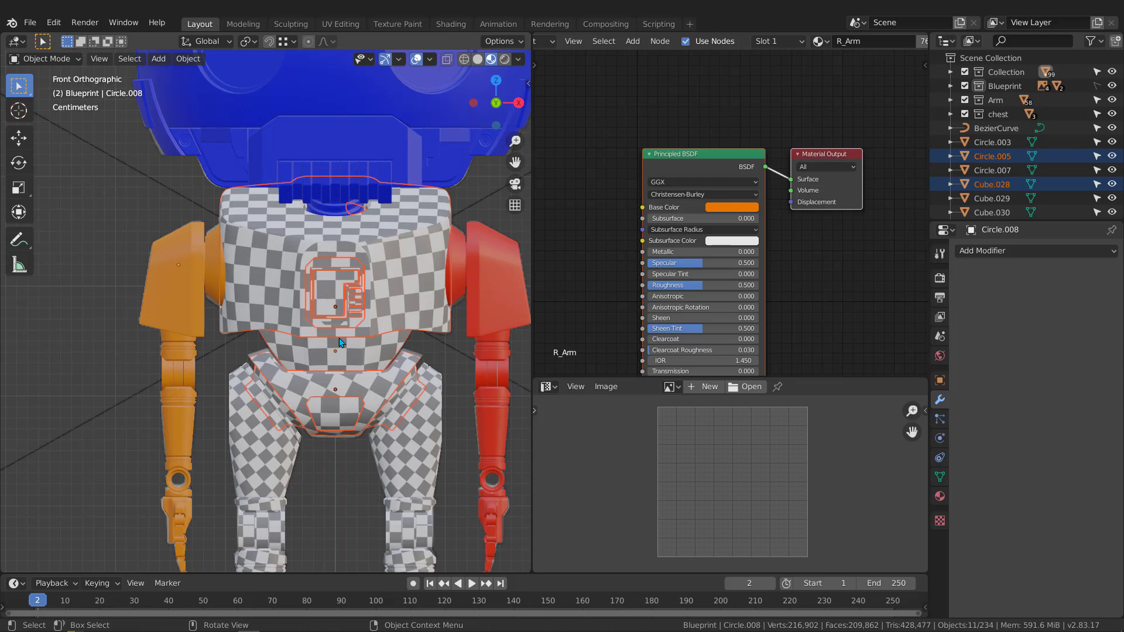
{"action": "scroll", "coordinate": [386, 404], "scroll_direction": "up", "scroll_amount": 2}
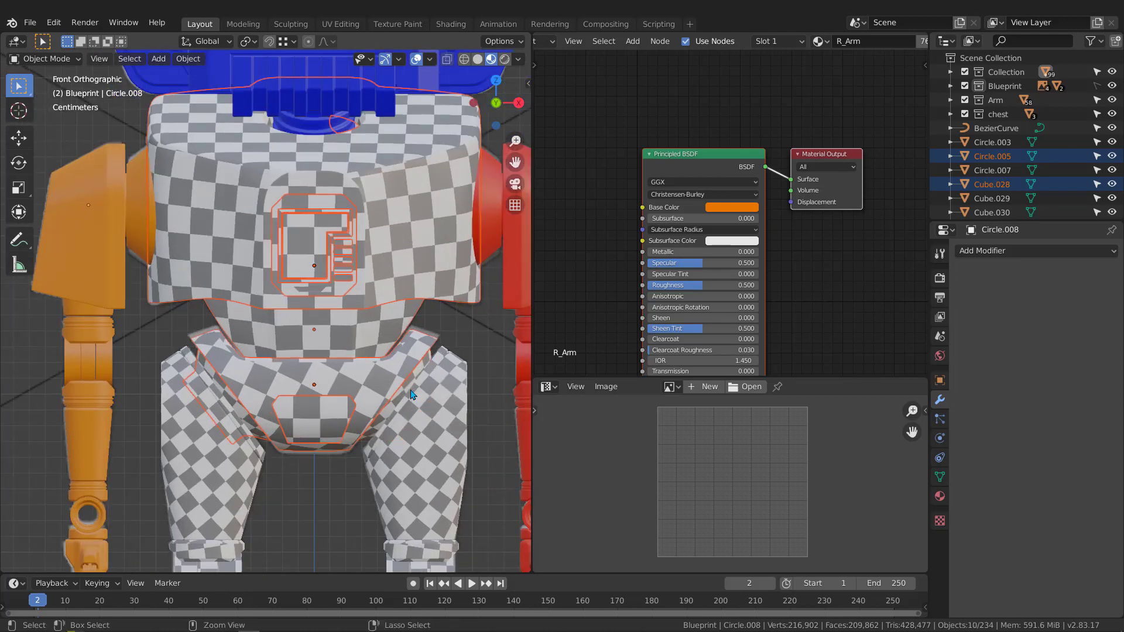
{"action": "left_click_drag", "start_coordinate": [129, 440], "coordinate": [212, 395], "text": "shift"}
{"action": "scroll", "coordinate": [326, 287], "scroll_direction": "down", "scroll_amount": 3}
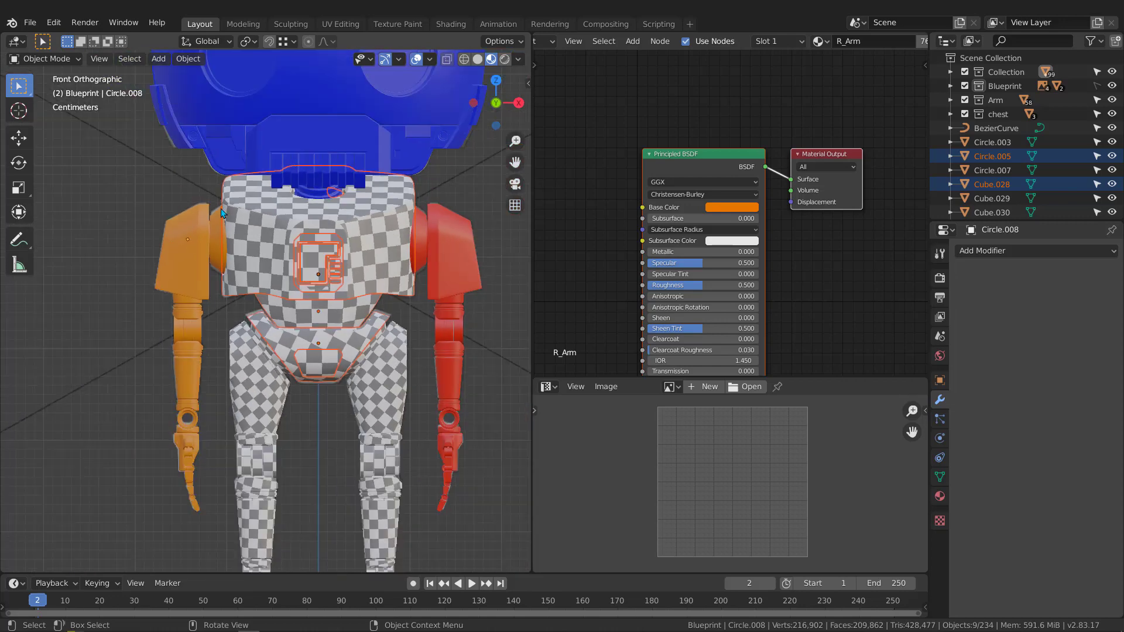
Add the back antennas to the torso selection and check it with a trial move that is cancelled
{"action": "middle_click_drag", "start_coordinate": [326, 287], "coordinate": [409, 230]}
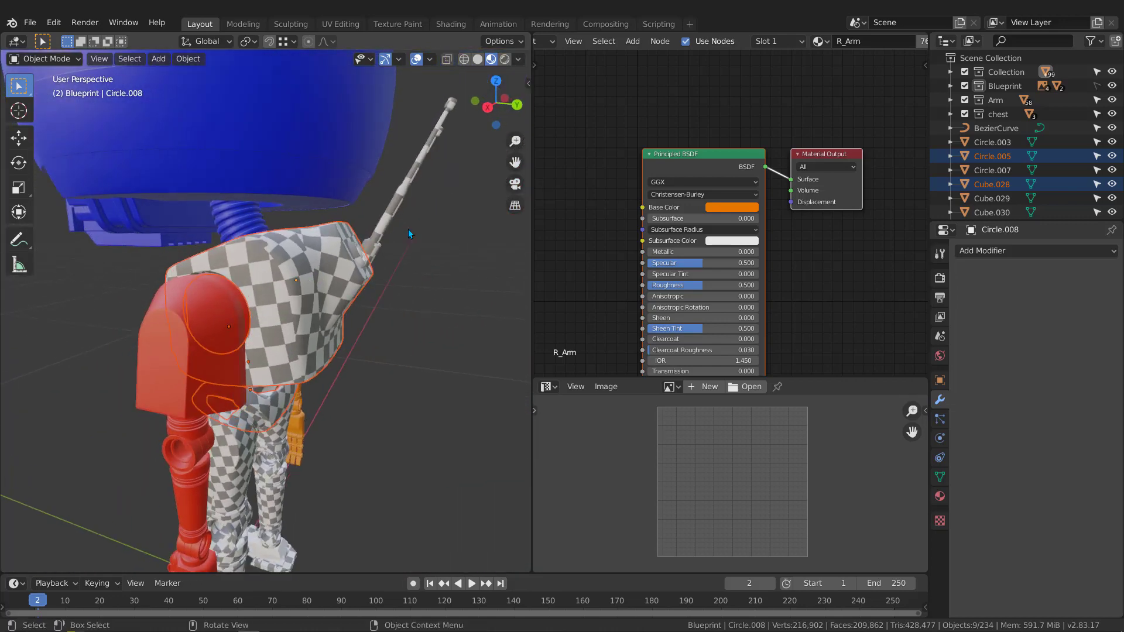
{"action": "left_click_drag", "start_coordinate": [434, 212], "coordinate": [363, 272]}
{"action": "middle_click_drag", "start_coordinate": [363, 272], "coordinate": [283, 227]}
{"action": "scroll", "coordinate": [283, 257], "scroll_direction": "down", "scroll_amount": 5}
{"action": "key", "text": "g"}
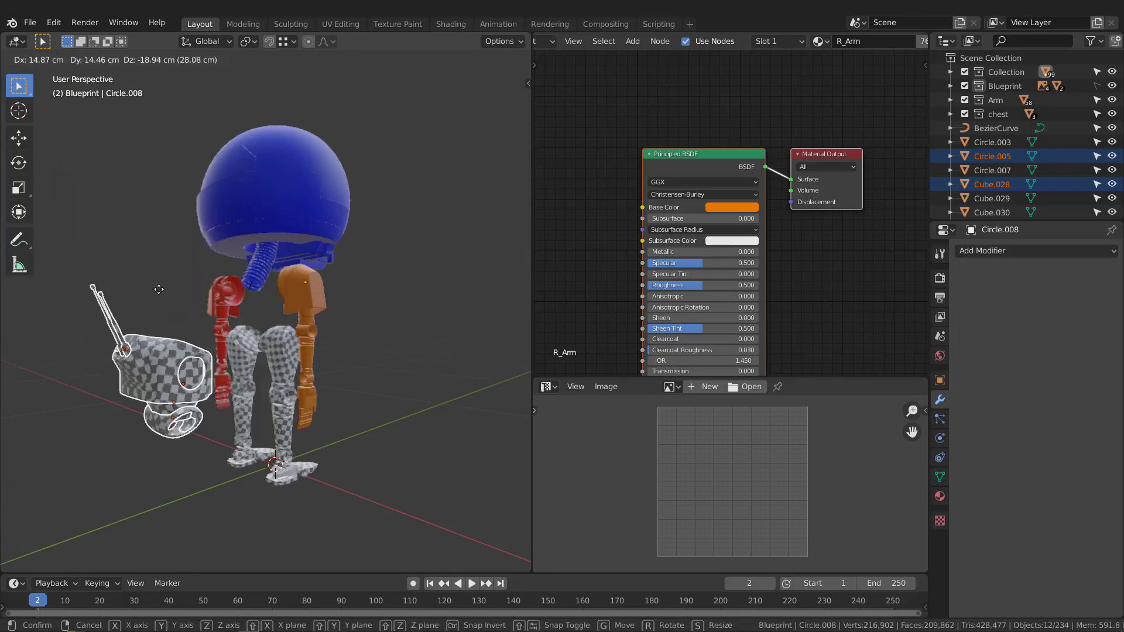
{"action": "right_click", "coordinate": [335, 275]}
{"action": "middle_click_drag", "start_coordinate": [335, 275], "coordinate": [300, 284]}
{"action": "scroll", "coordinate": [296, 269], "scroll_direction": "up", "scroll_amount": 6}
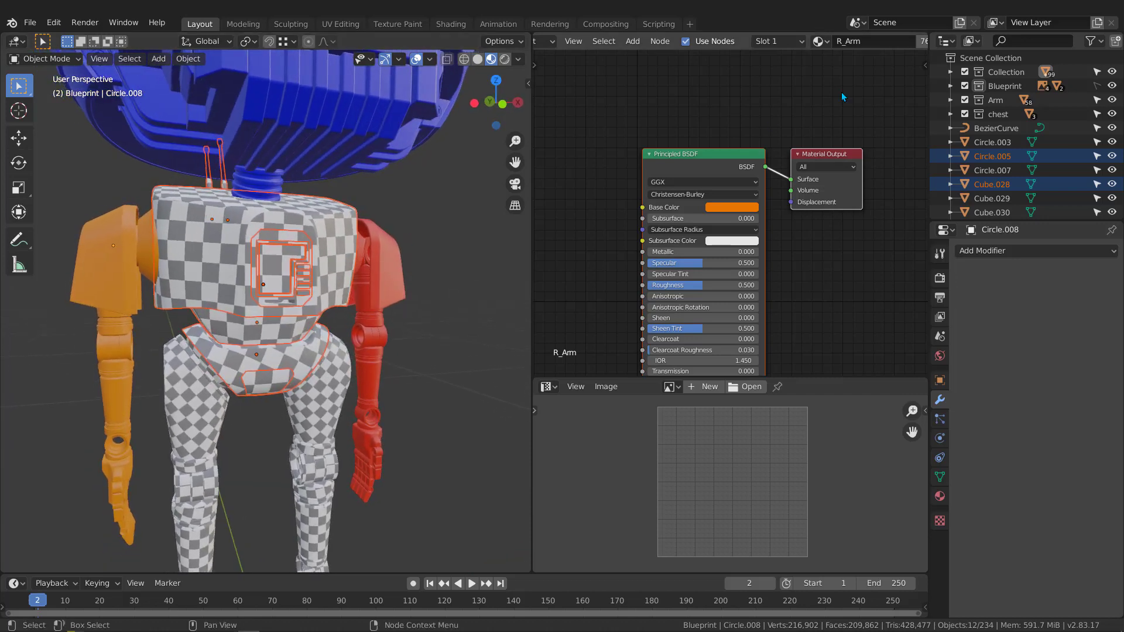
Try to unlink the Checker material from the selected torso parts while the shoulder plate is the active object
{"action": "scroll", "coordinate": [859, 41], "scroll_direction": "down", "scroll_amount": 3}
{"action": "left_click", "coordinate": [839, 41]}
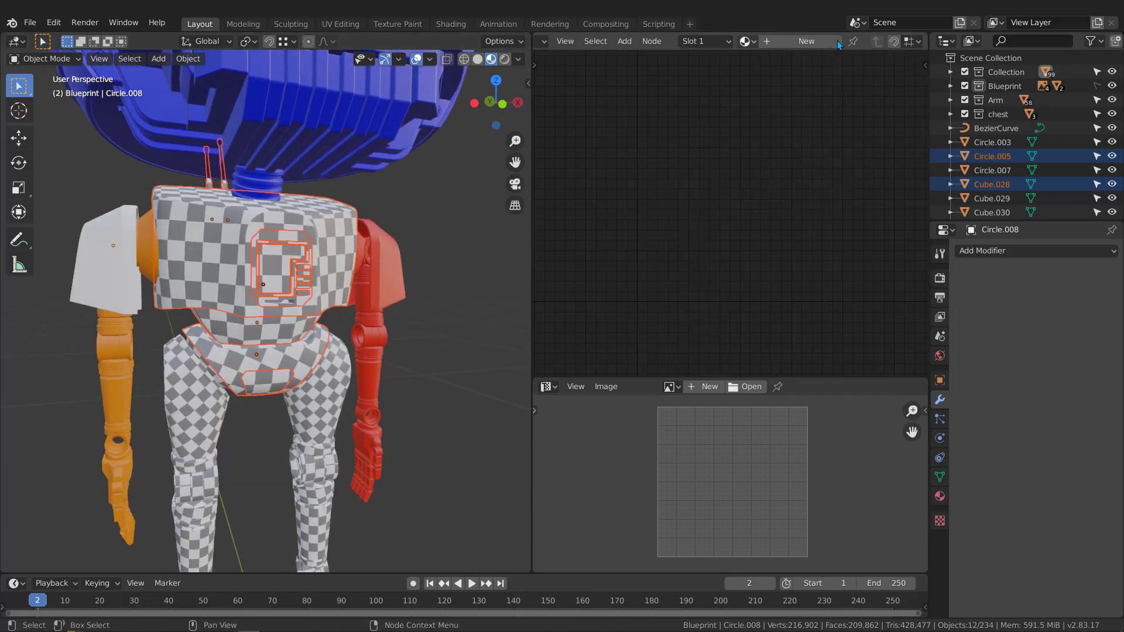
{"action": "key", "text": "ctrl+z"}
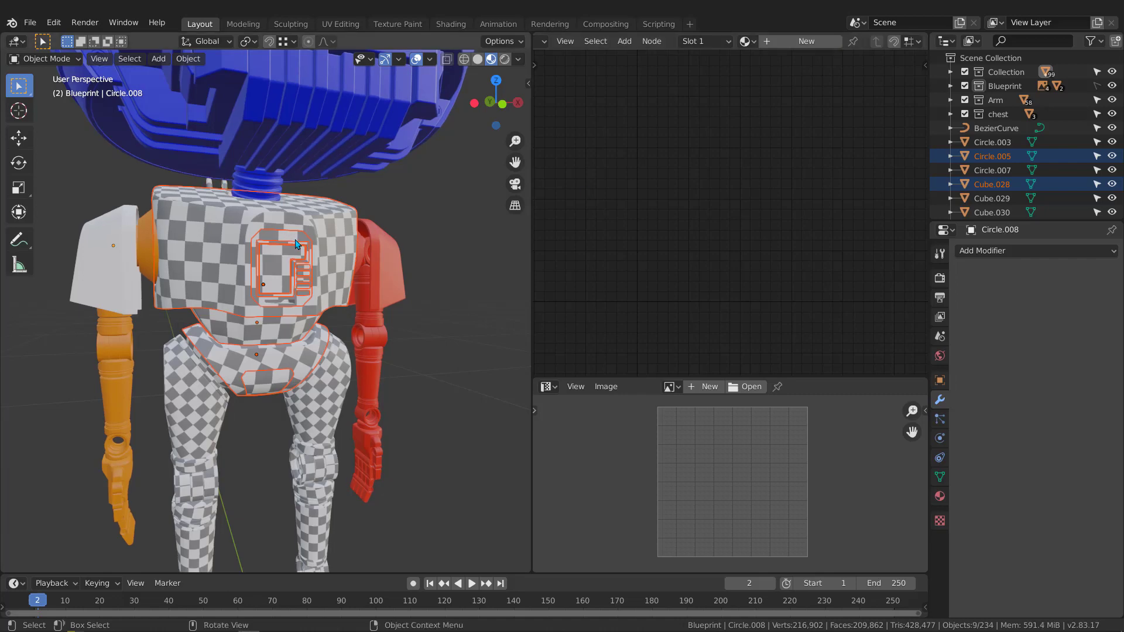
{"action": "middle_click_drag", "start_coordinate": [296, 245], "coordinate": [329, 247]}
{"action": "left_click", "coordinate": [328, 247], "text": "shift"}
Link the R_Arm material from the -X-side shoulder joint back to the outer shoulder plate
{"action": "middle_click_drag", "start_coordinate": [145, 234], "coordinate": [198, 274]}
{"action": "left_click", "coordinate": [145, 297]}
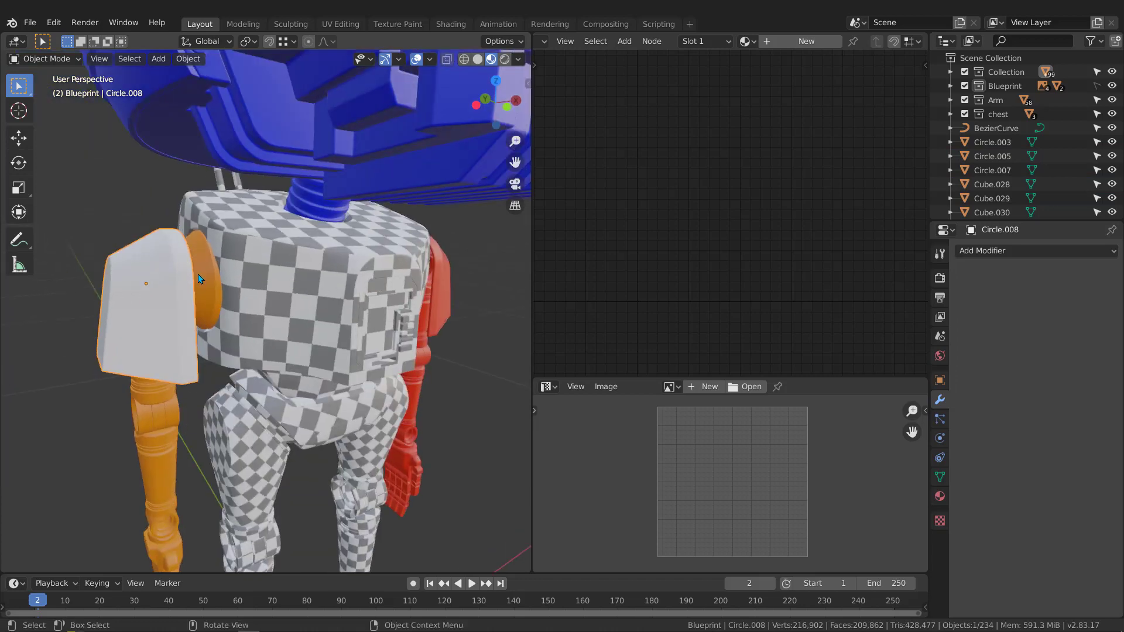
{"action": "left_click", "coordinate": [200, 273], "text": "shift"}
{"action": "key", "text": "ctrl+l"}
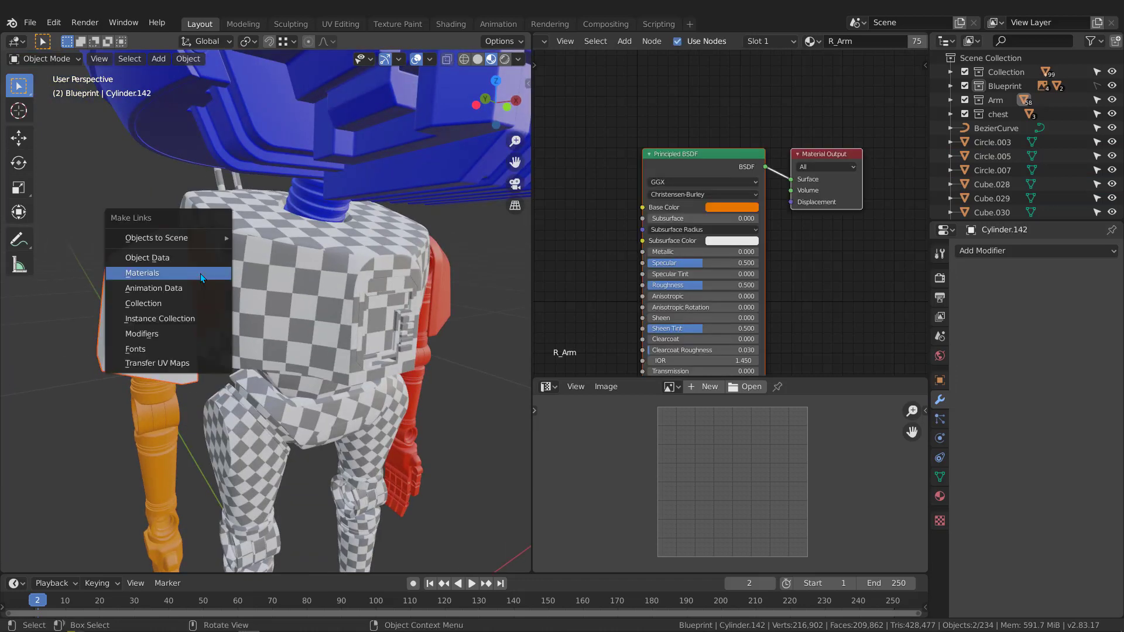
{"action": "left_click", "coordinate": [200, 273]}
Select only the chest shell and unlink its Checker material
{"action": "middle_click_drag", "start_coordinate": [269, 243], "coordinate": [266, 246]}
{"action": "left_click", "coordinate": [271, 248]}
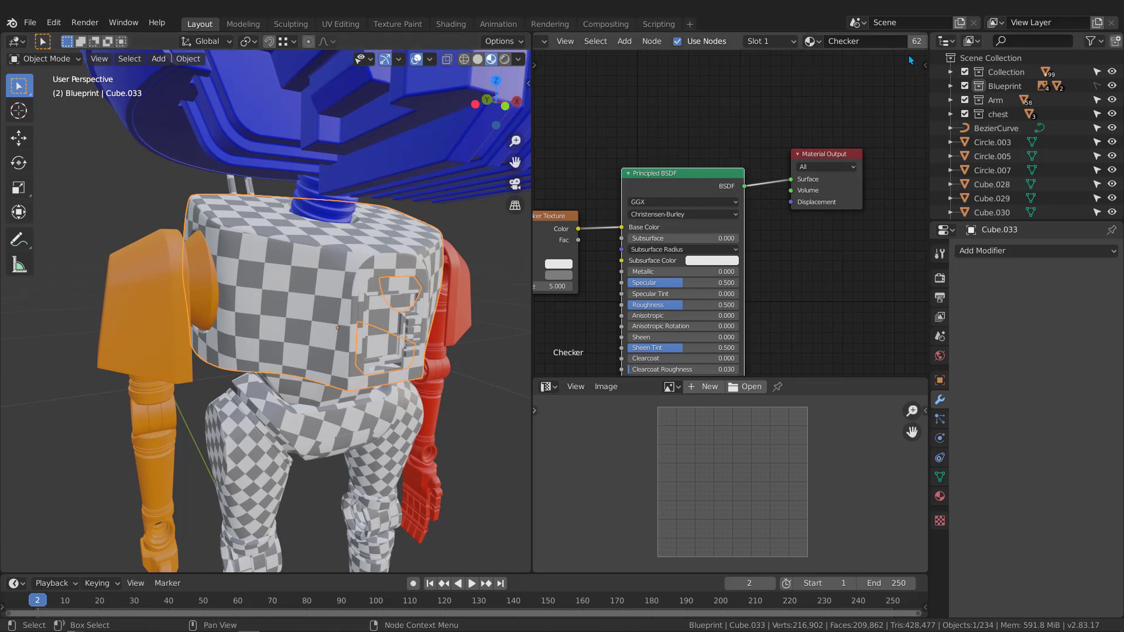
{"action": "scroll", "coordinate": [852, 41], "scroll_direction": "down", "scroll_amount": 5}
{"action": "left_click", "coordinate": [835, 41]}
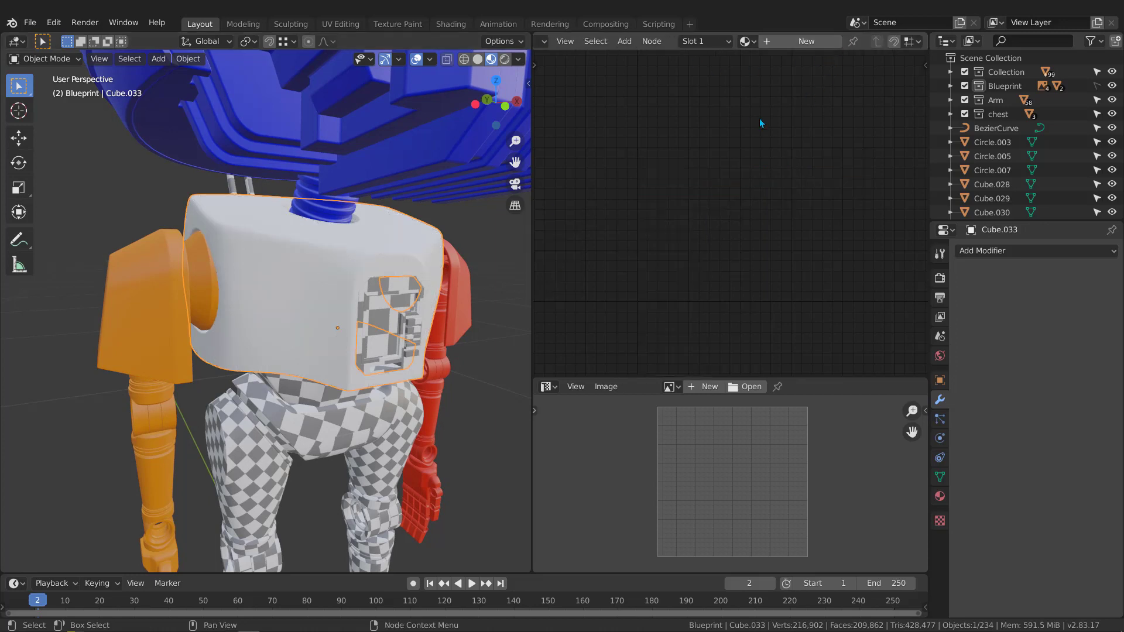
Create a new material on the chest shell, set its base color to yellow-green and name it Chest
{"action": "left_click", "coordinate": [809, 42]}
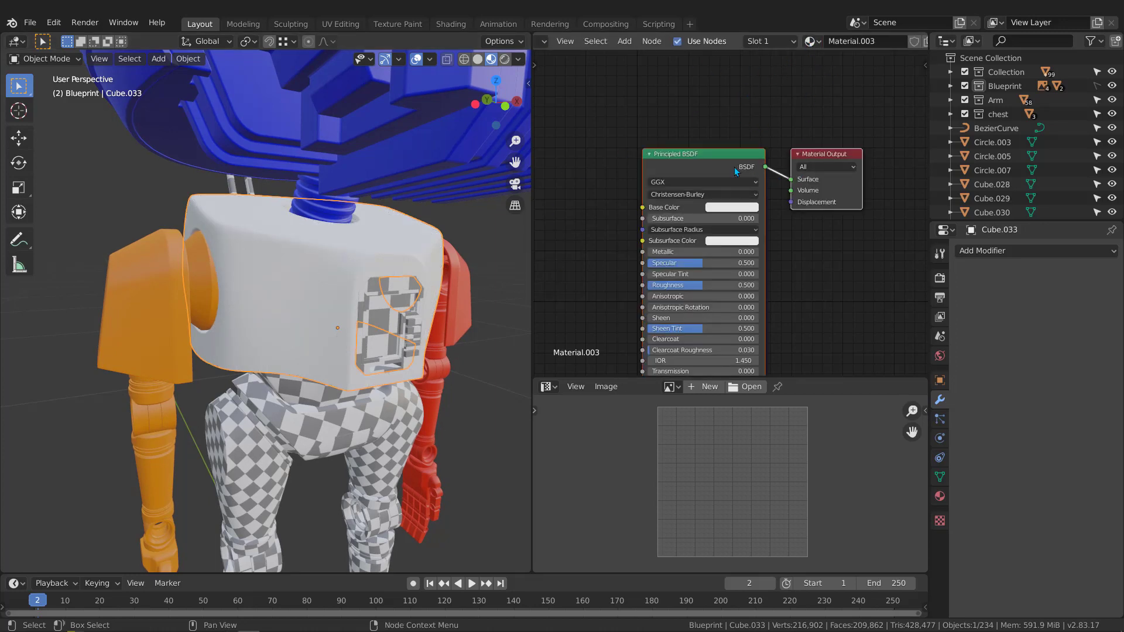
{"action": "left_click", "coordinate": [732, 207]}
{"action": "left_click_drag", "start_coordinate": [742, 113], "coordinate": [711, 109]}
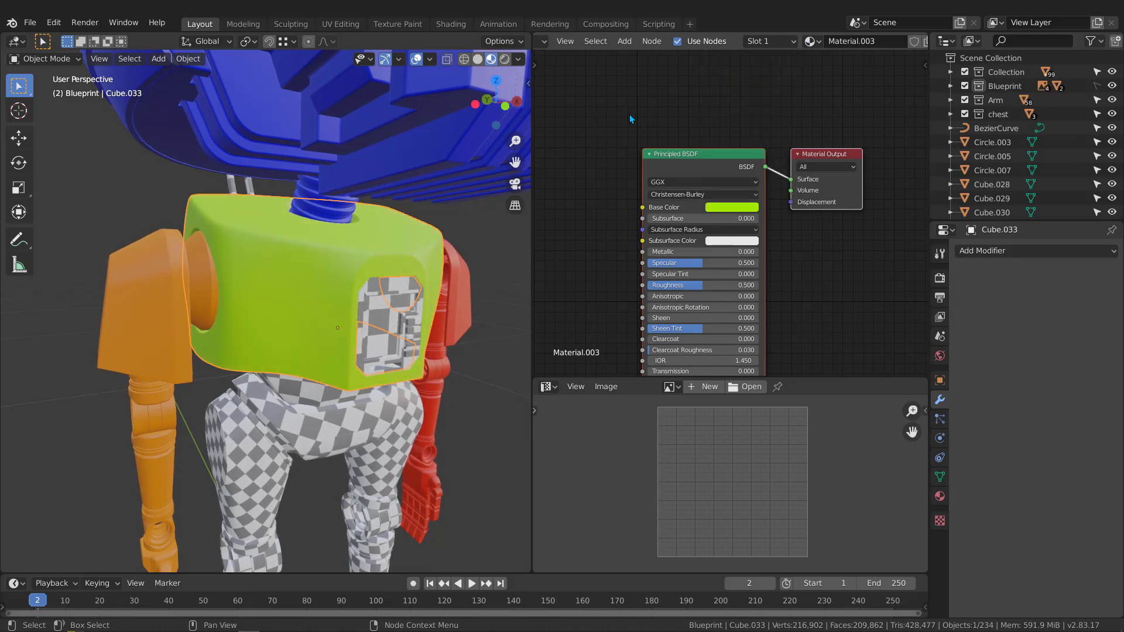
{"action": "left_click", "coordinate": [864, 42]}
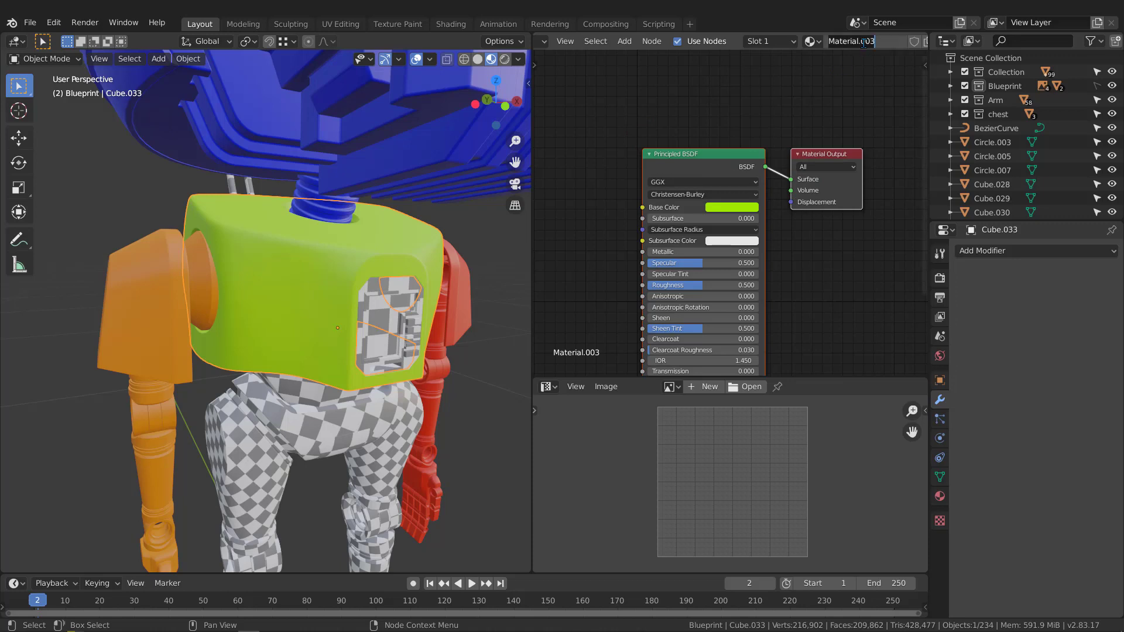
{"action": "type", "text": "Chest"}
{"action": "key", "text": "Return"}
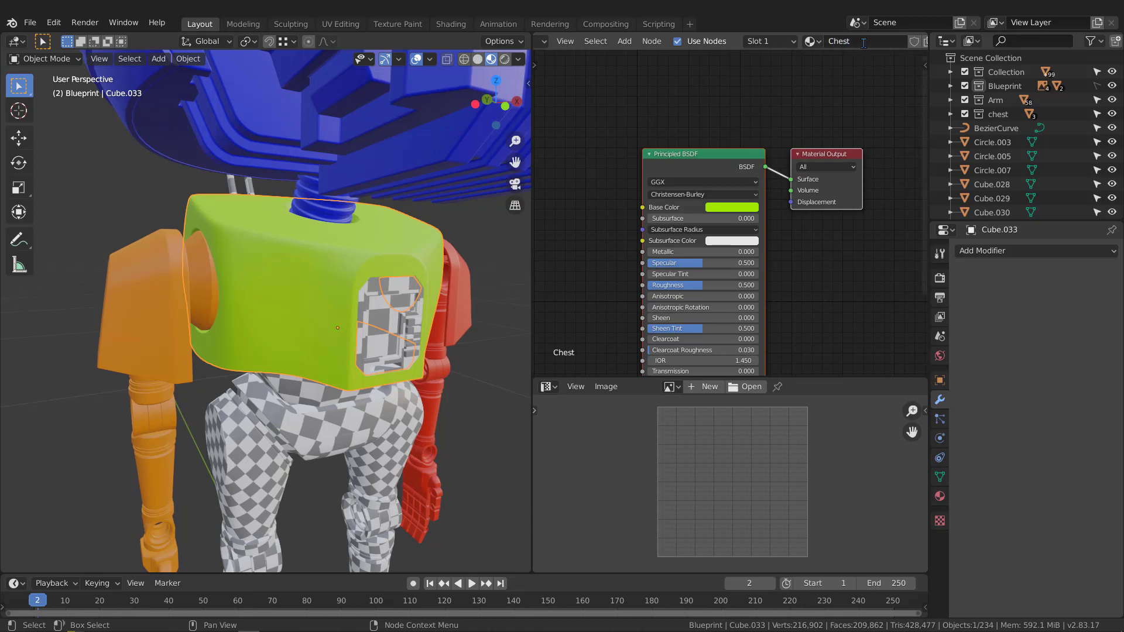
In the front view, extend the chest selection to the chest panel details, abdomen and pelvis parts
{"action": "scroll", "coordinate": [398, 246], "scroll_direction": "down", "scroll_amount": 2}
{"action": "middle_click_drag", "start_coordinate": [387, 249], "coordinate": [336, 253]}
{"action": "key", "text": "KP_1"}
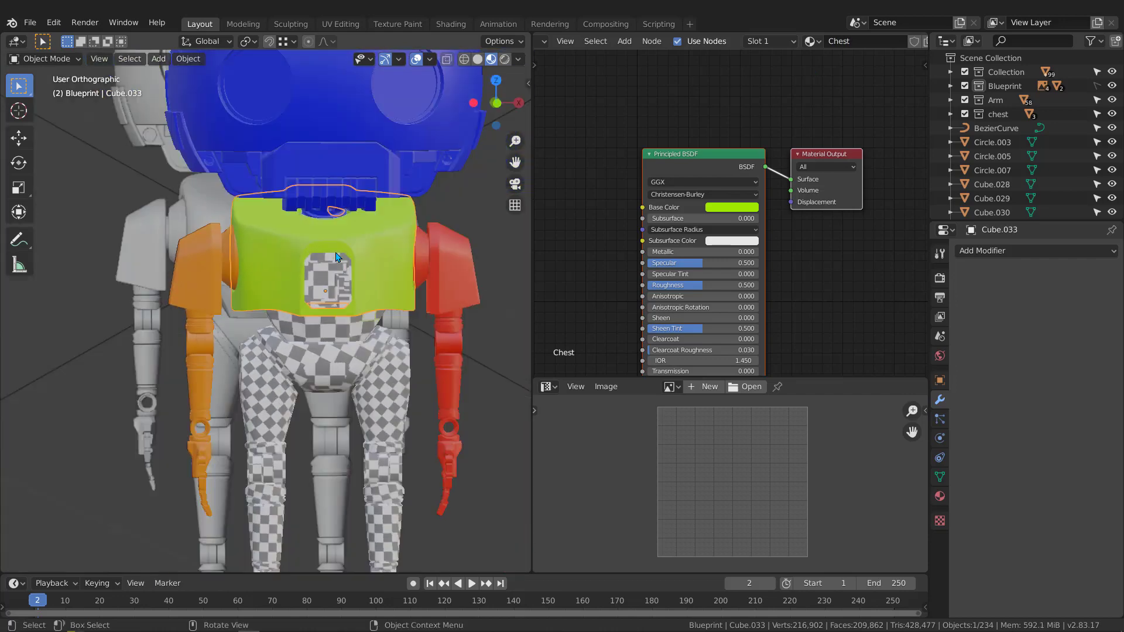
{"action": "scroll", "coordinate": [316, 351], "scroll_direction": "up", "scroll_amount": 2}
{"action": "left_click_drag", "start_coordinate": [328, 447], "coordinate": [328, 271]}
{"action": "scroll", "coordinate": [321, 273], "scroll_direction": "up", "scroll_amount": 1}
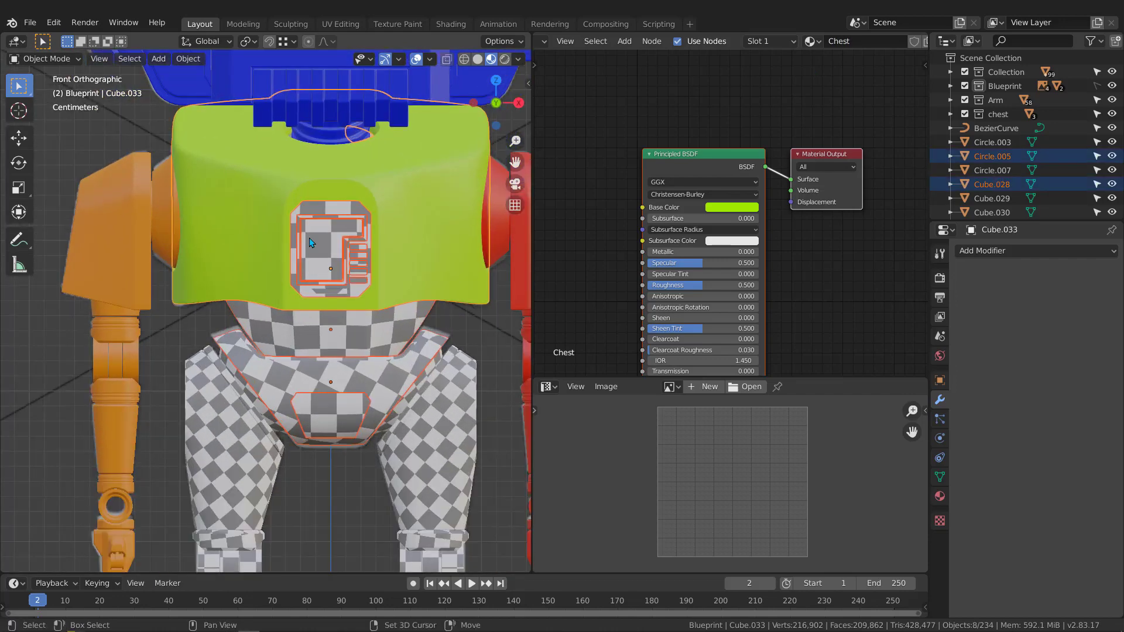
{"action": "left_click_drag", "start_coordinate": [274, 204], "coordinate": [391, 298], "text": "shift"}
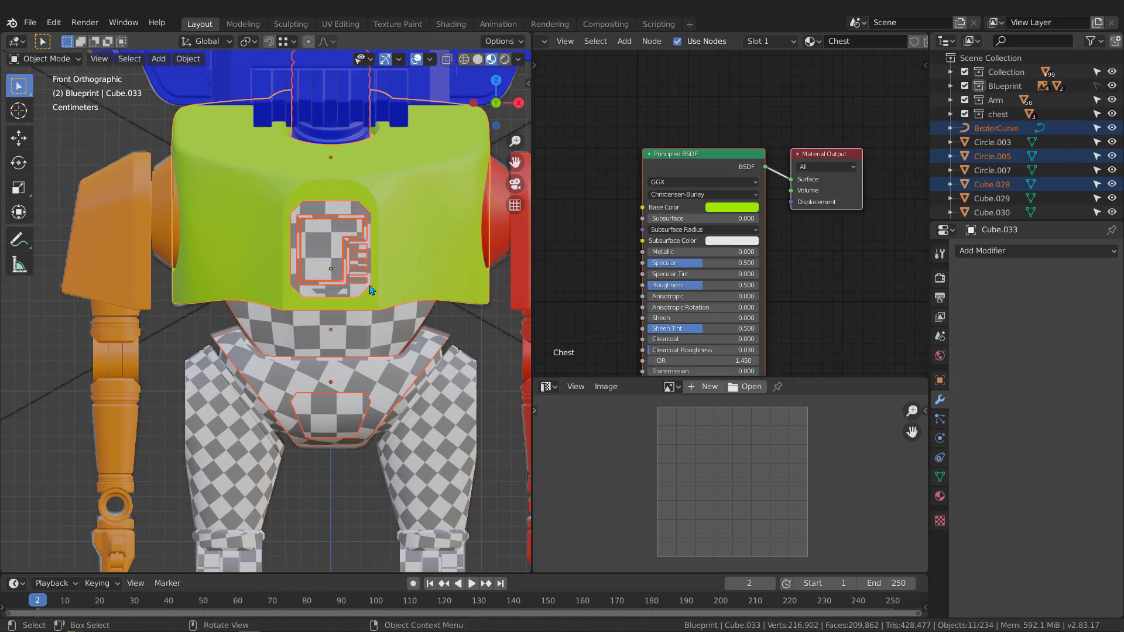
Remove the neck parts from the torso selection and check it with a trial move that is cancelled
{"action": "scroll", "coordinate": [326, 295], "scroll_direction": "down", "scroll_amount": 1}
{"action": "middle_click_drag", "start_coordinate": [372, 307], "coordinate": [313, 206]}
{"action": "left_click_drag", "start_coordinate": [283, 128], "coordinate": [352, 151], "text": "ctrl"}
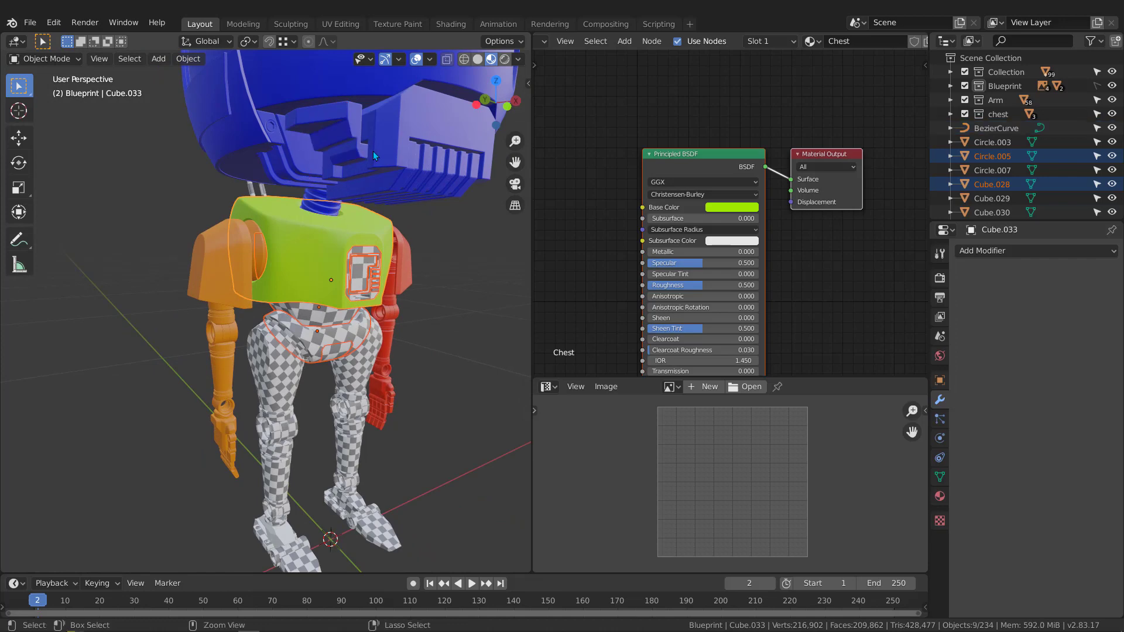
{"action": "key", "text": "g"}
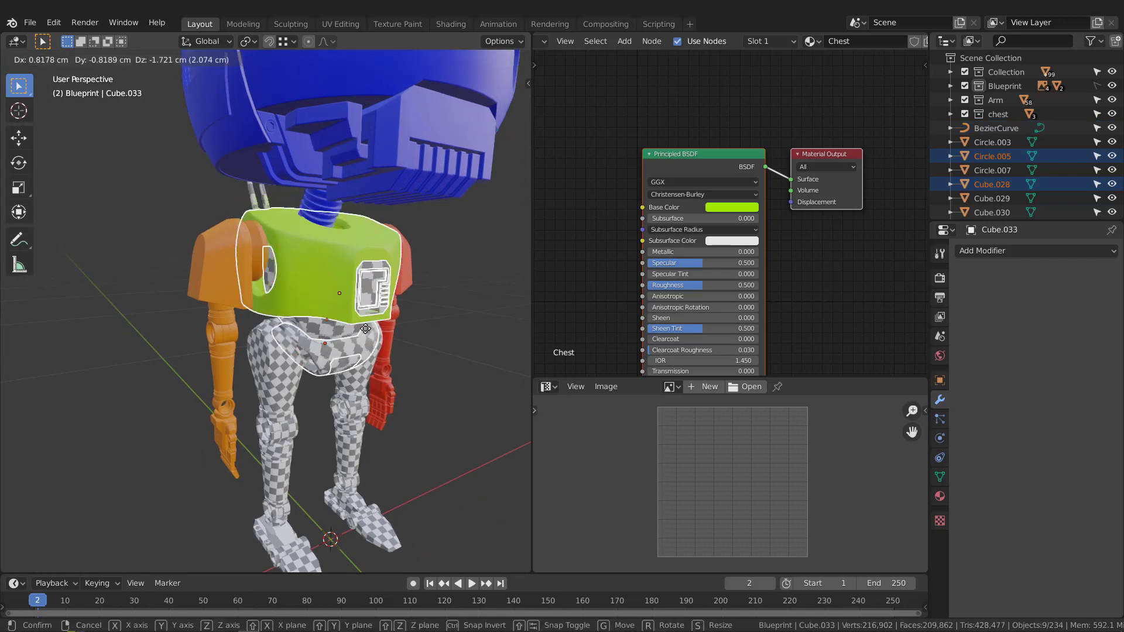
{"action": "key", "text": "Escape"}
Add the back antennas to the torso selection and check the complete group with another cancelled trial move
{"action": "middle_click_drag", "start_coordinate": [213, 248], "coordinate": [378, 273]}
{"action": "left_click", "coordinate": [420, 248], "text": "shift"}
{"action": "key", "text": "g"}
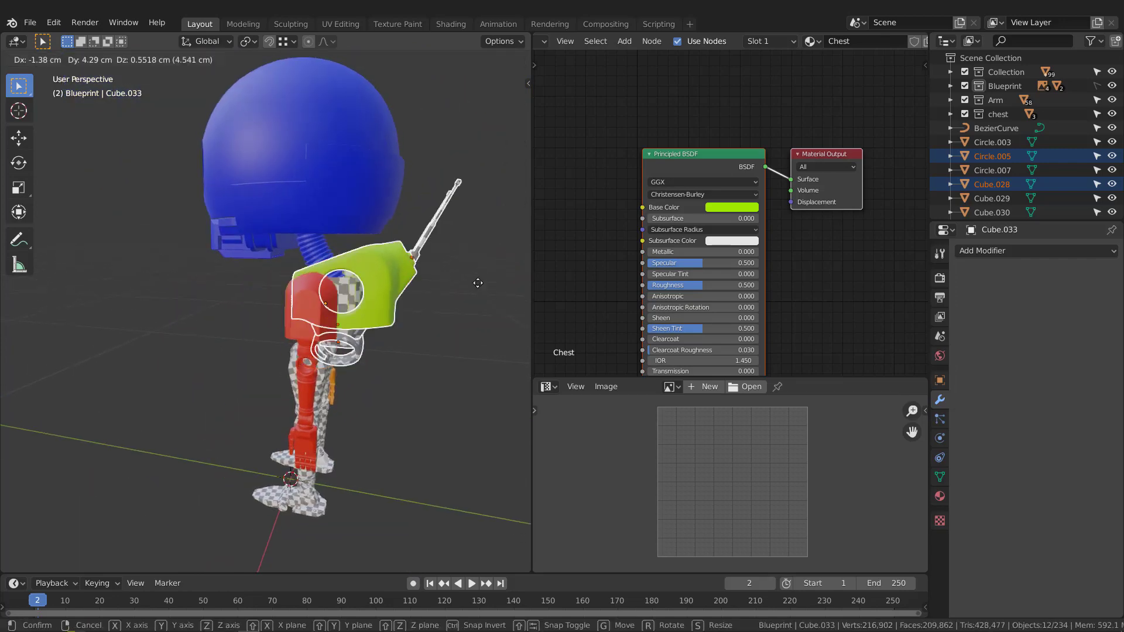
{"action": "key", "text": "Escape"}
{"action": "middle_click_drag", "start_coordinate": [273, 285], "coordinate": [444, 283]}
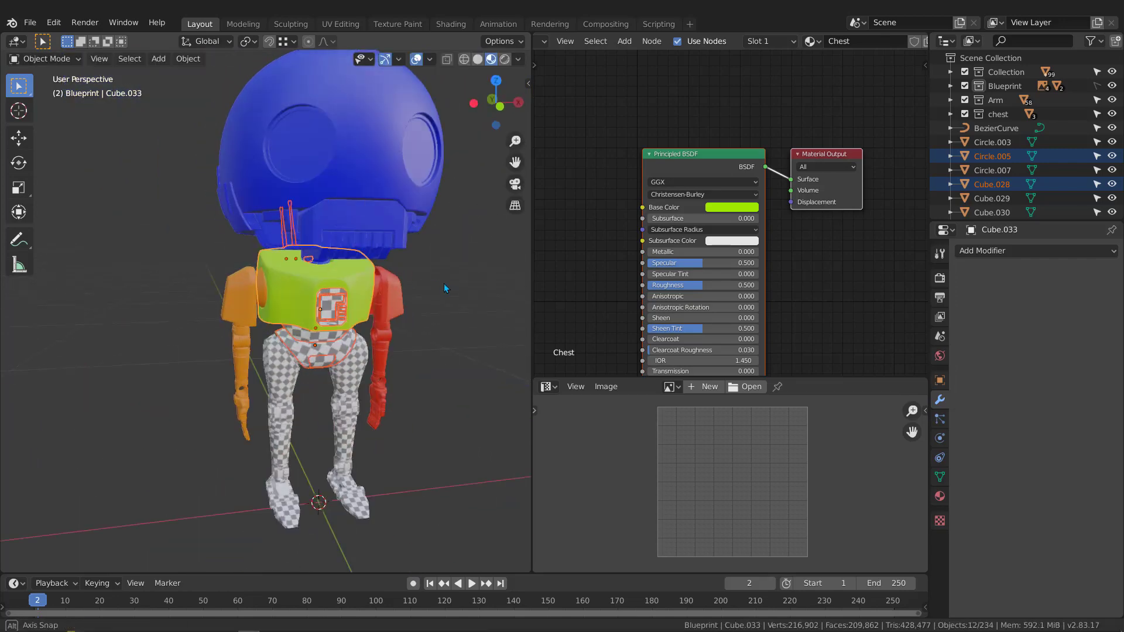
Make the chest shell the active object and link its Chest material to all selected torso parts
{"action": "scroll", "coordinate": [444, 283], "scroll_direction": "up", "scroll_amount": 3}
{"action": "middle_click_drag", "start_coordinate": [205, 264], "coordinate": [227, 255]}
{"action": "left_click", "coordinate": [227, 261], "text": "shift"}
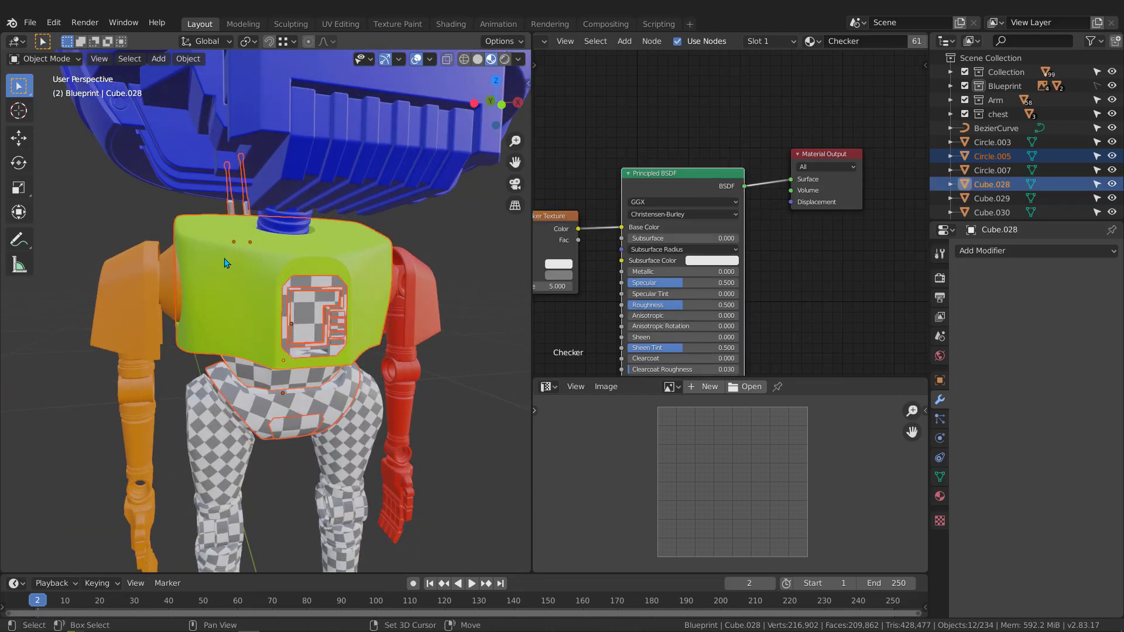
{"action": "scroll", "coordinate": [199, 251], "scroll_direction": "up", "scroll_amount": 2}
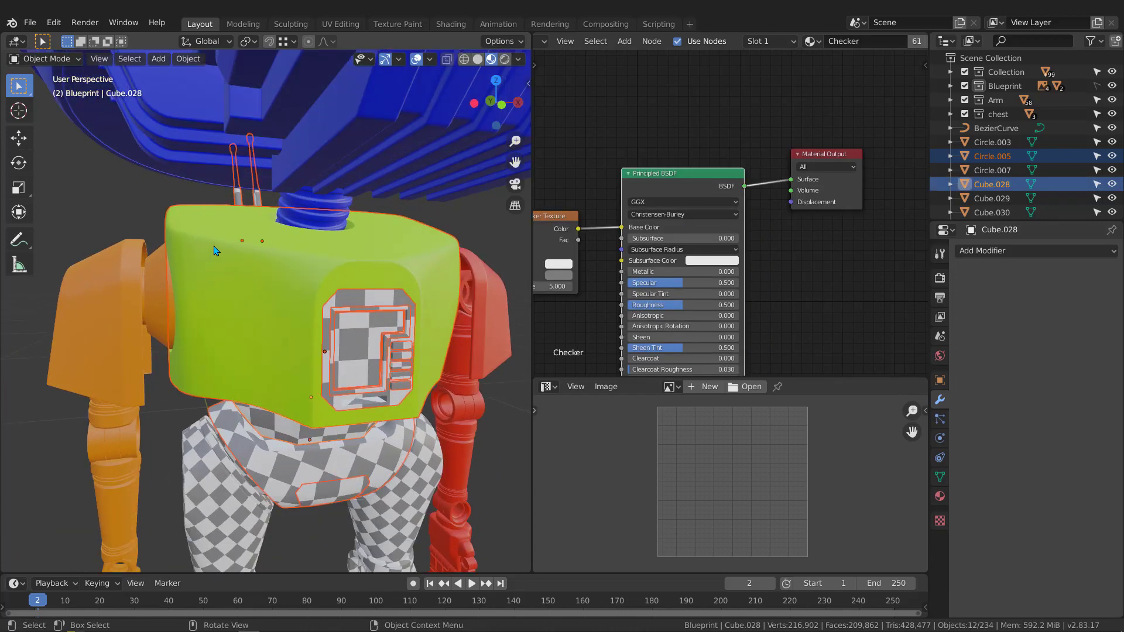
{"action": "left_click", "coordinate": [222, 244], "text": "shift"}
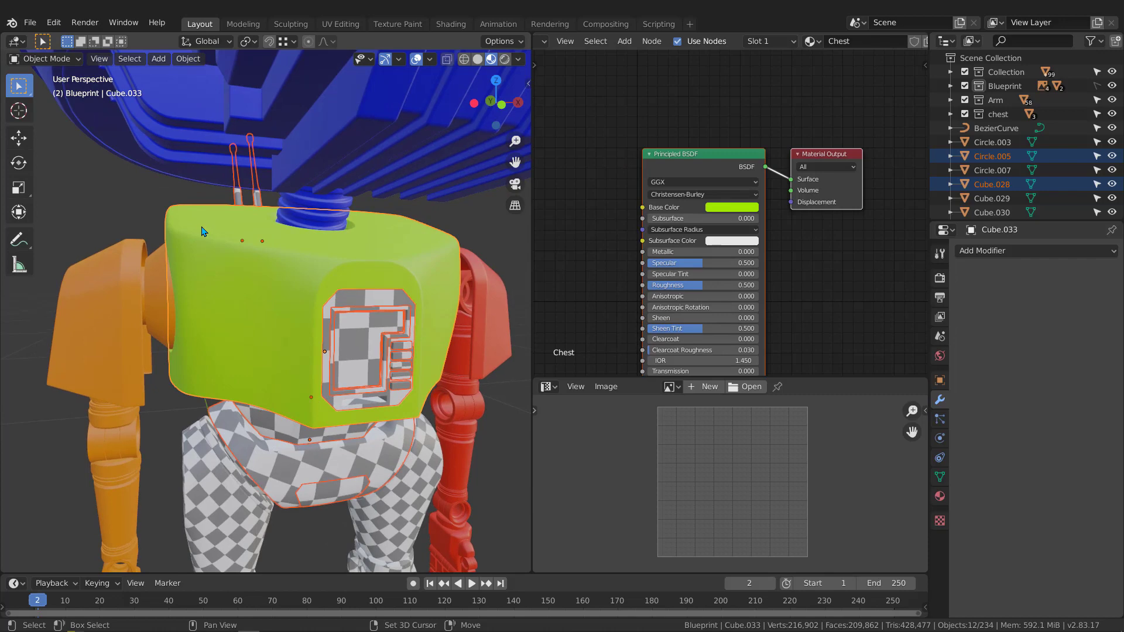
{"action": "key", "text": "ctrl+l"}
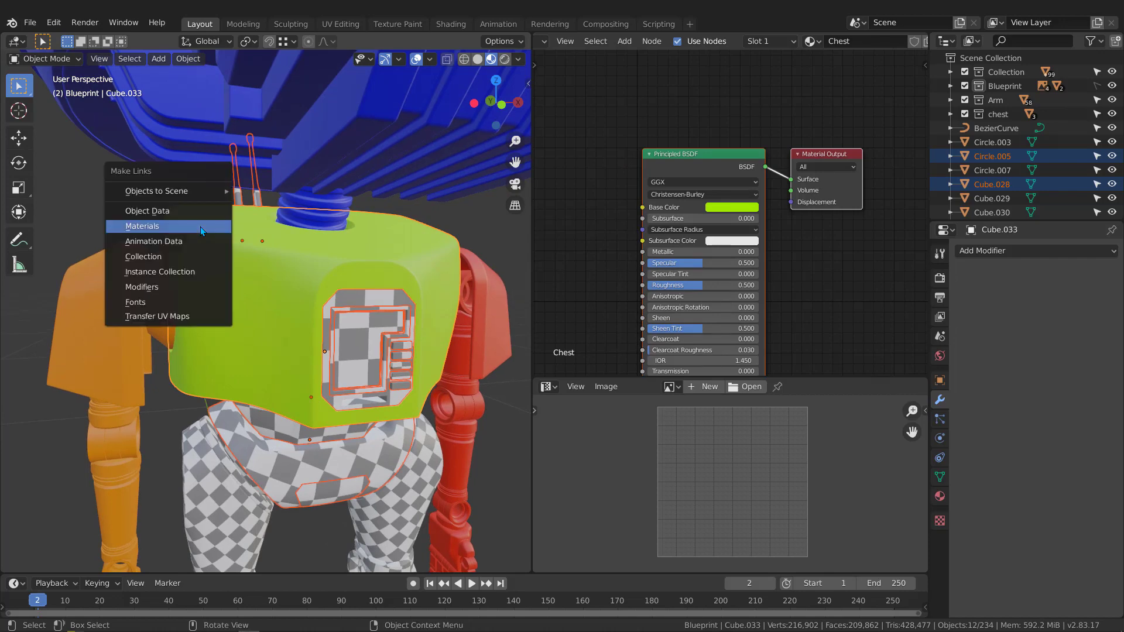
{"action": "left_click", "coordinate": [200, 226]}
{"action": "scroll", "coordinate": [303, 307], "scroll_direction": "down", "scroll_amount": 3}
{"action": "scroll", "coordinate": [304, 307], "scroll_direction": "down", "scroll_amount": 5}
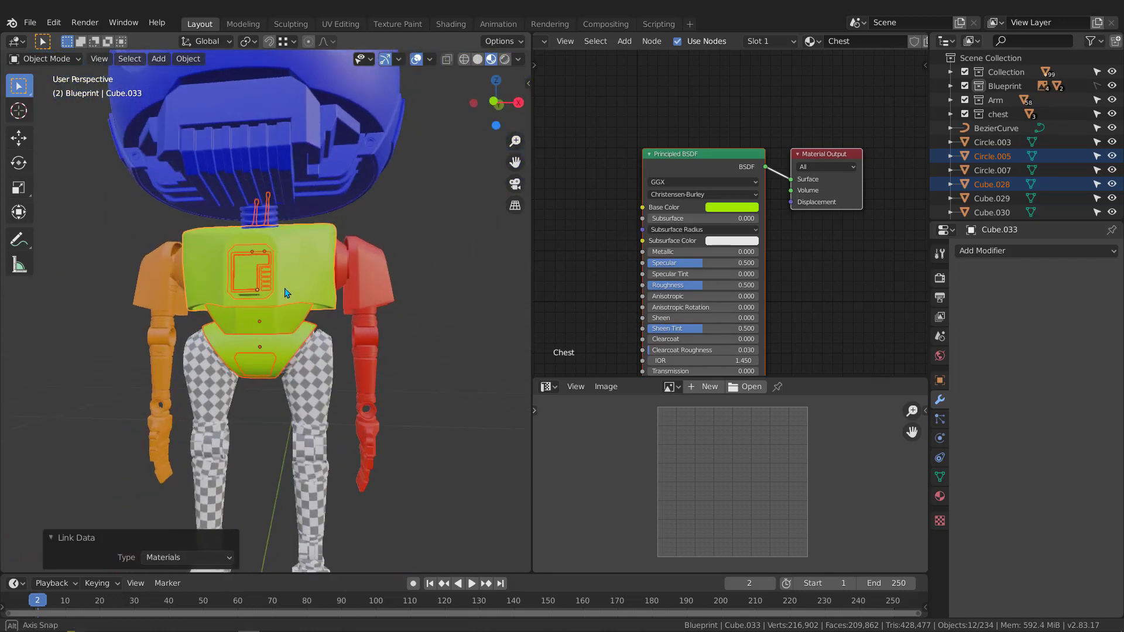
Select the thigh of the +X-side leg and unlink its Checker material
{"action": "scroll", "coordinate": [296, 332], "scroll_direction": "up", "scroll_amount": 5}
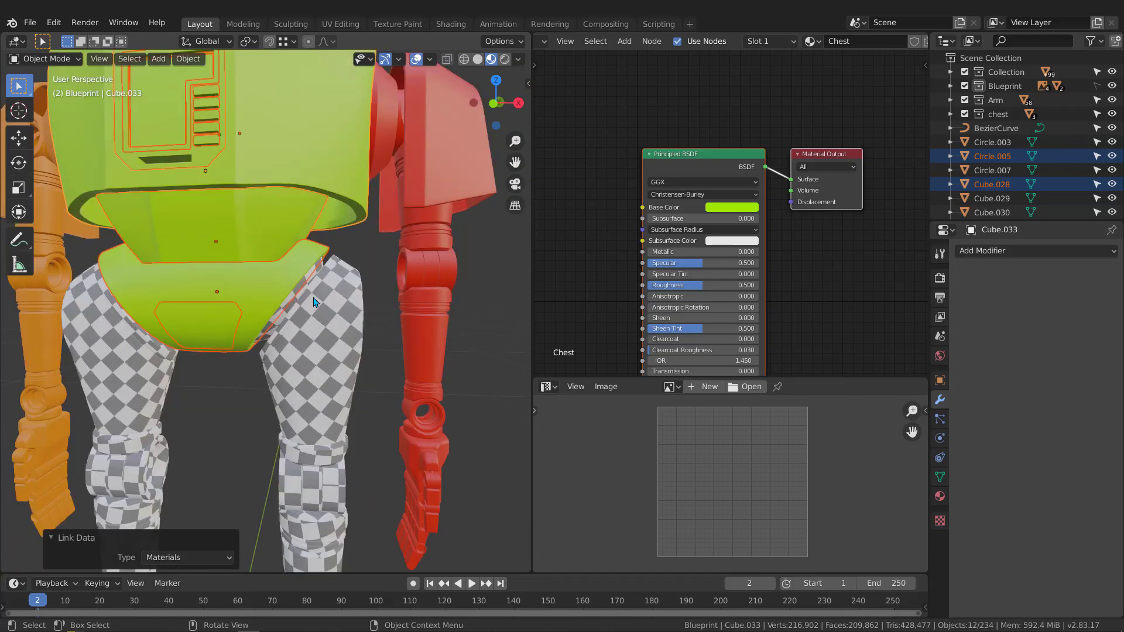
{"action": "left_click", "coordinate": [315, 301]}
{"action": "scroll", "coordinate": [315, 302], "scroll_direction": "down", "scroll_amount": 1}
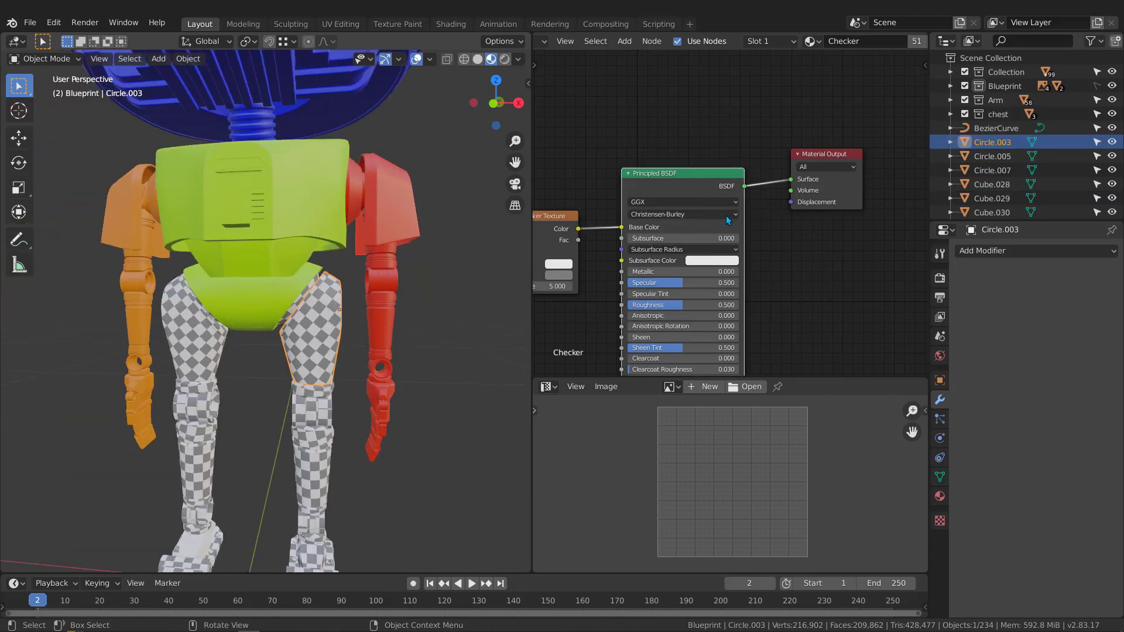
{"action": "scroll", "coordinate": [865, 46], "scroll_direction": "down", "scroll_amount": 5}
{"action": "left_click", "coordinate": [841, 41]}
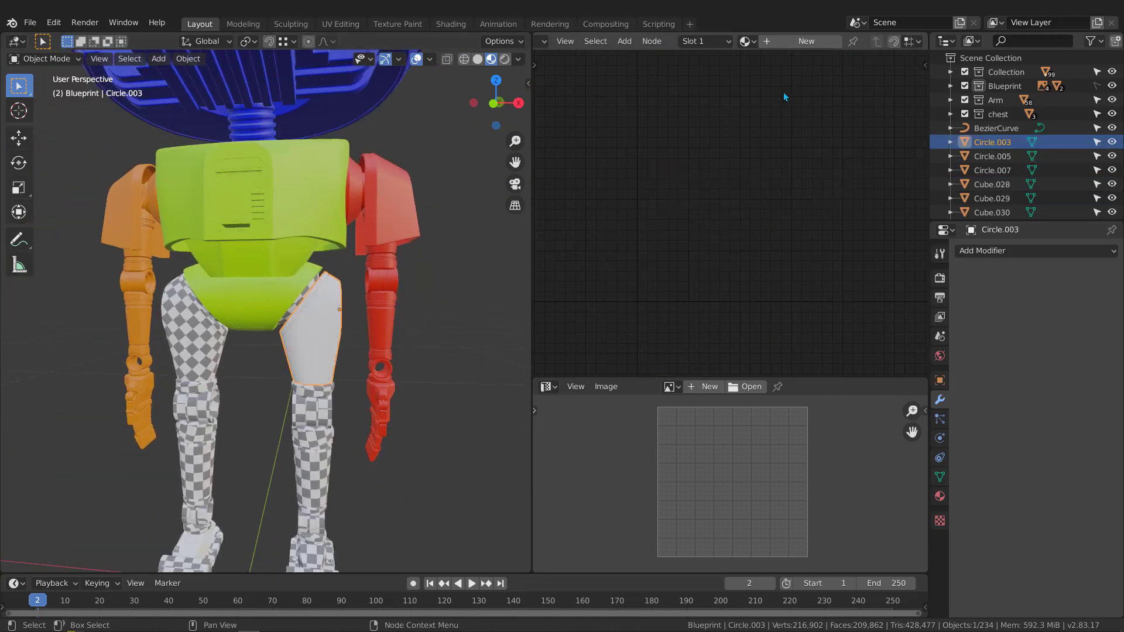
Create a new material on the +X-side thigh and name it L_Leg
{"action": "left_click", "coordinate": [799, 40]}
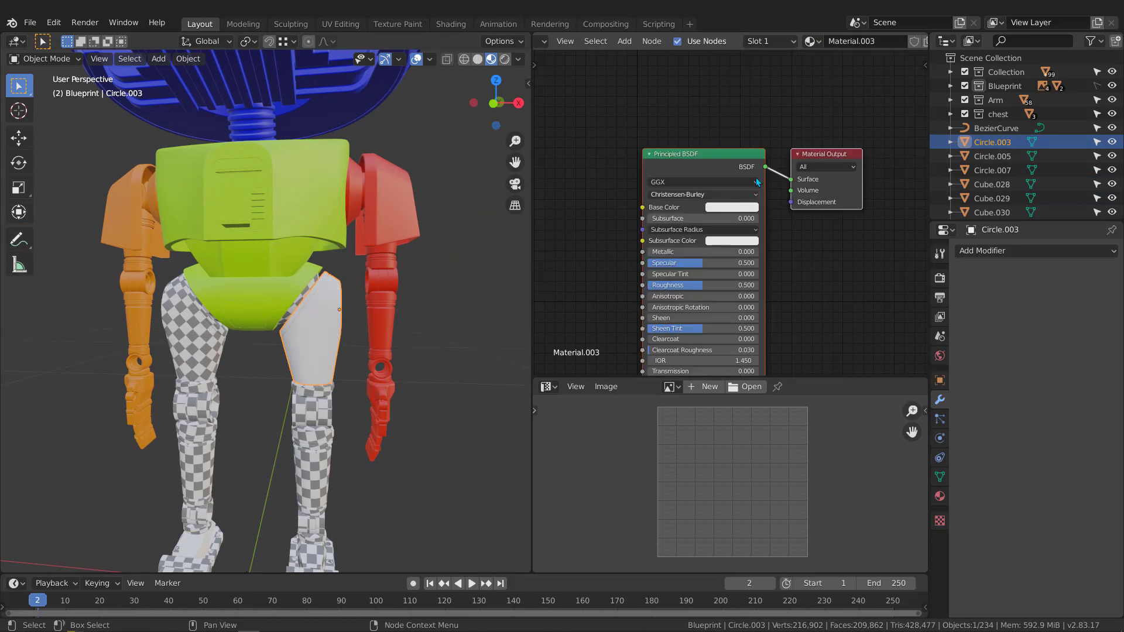
{"action": "left_click", "coordinate": [882, 41]}
{"action": "type", "text": "L_Leg"}
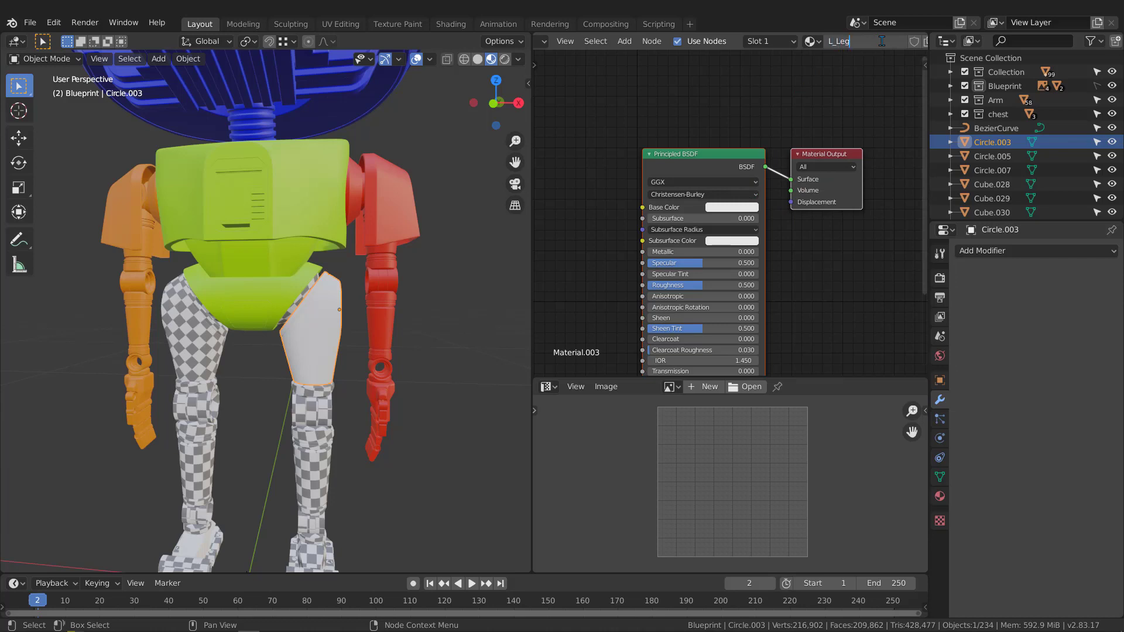
{"action": "key", "text": "Return"}
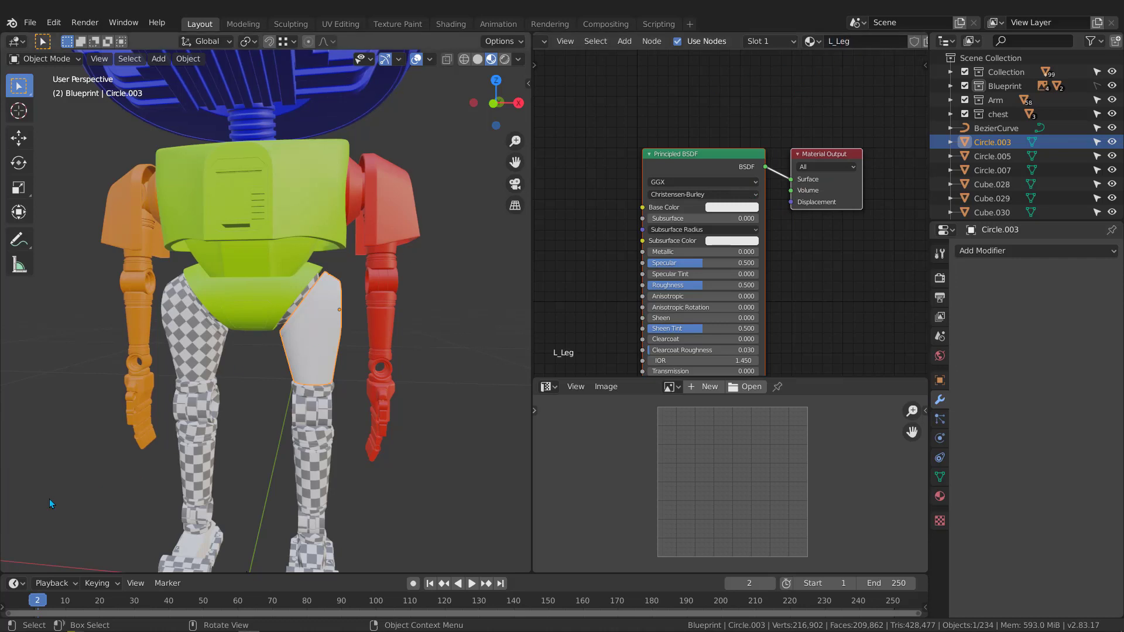
Set the L_Leg material's base color to bright cyan
{"action": "scroll", "coordinate": [367, 285], "scroll_direction": "up", "scroll_amount": 2}
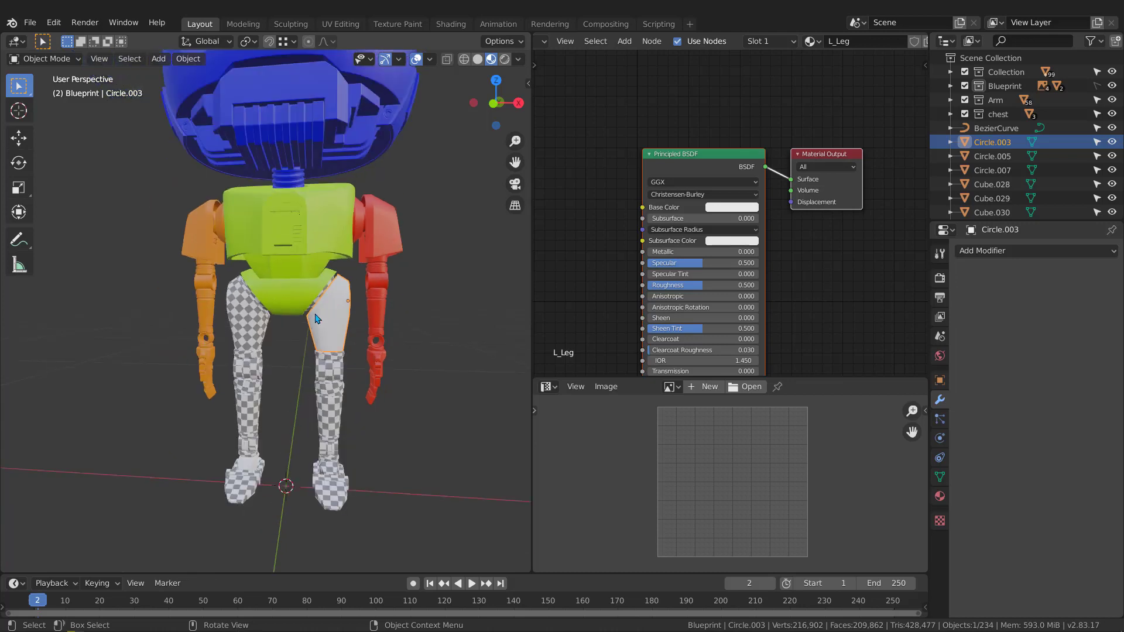
{"action": "left_click", "coordinate": [729, 210]}
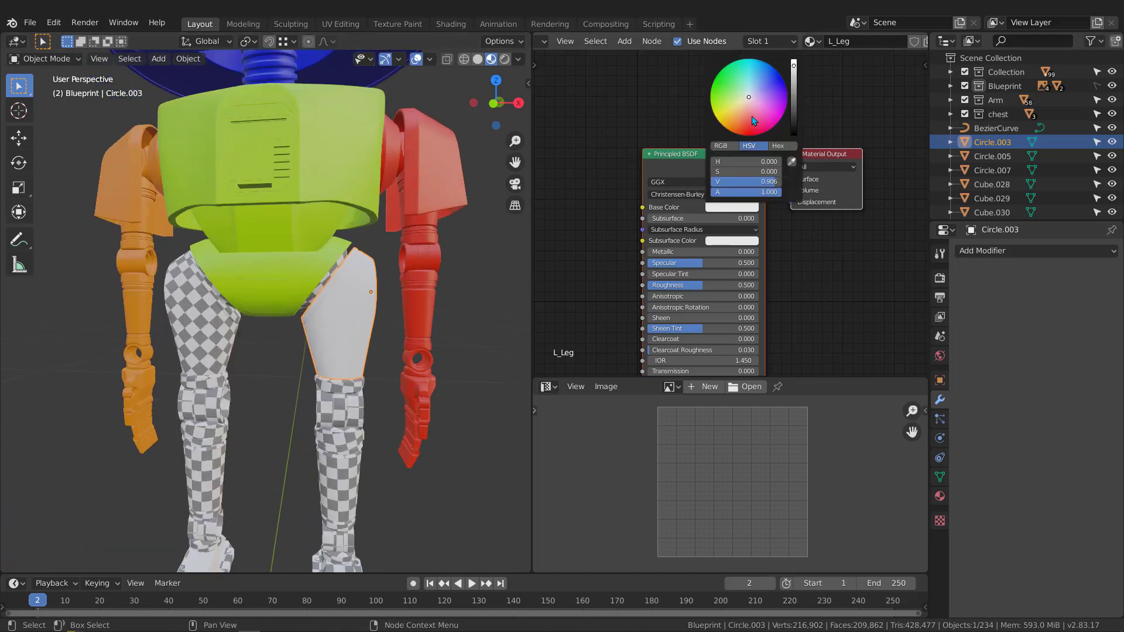
{"action": "left_click_drag", "start_coordinate": [750, 95], "coordinate": [751, 58]}
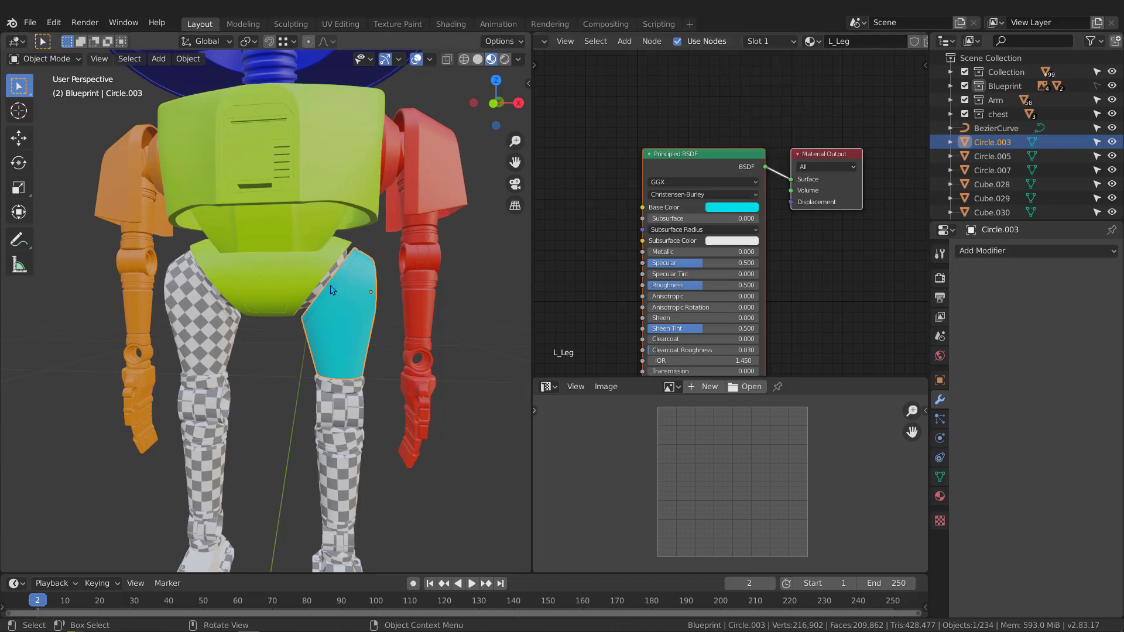
Select all parts of the +X-side leg including the hip piece, keep its thigh active, and link the L_Leg material to them
{"action": "key", "text": "KP_1"}
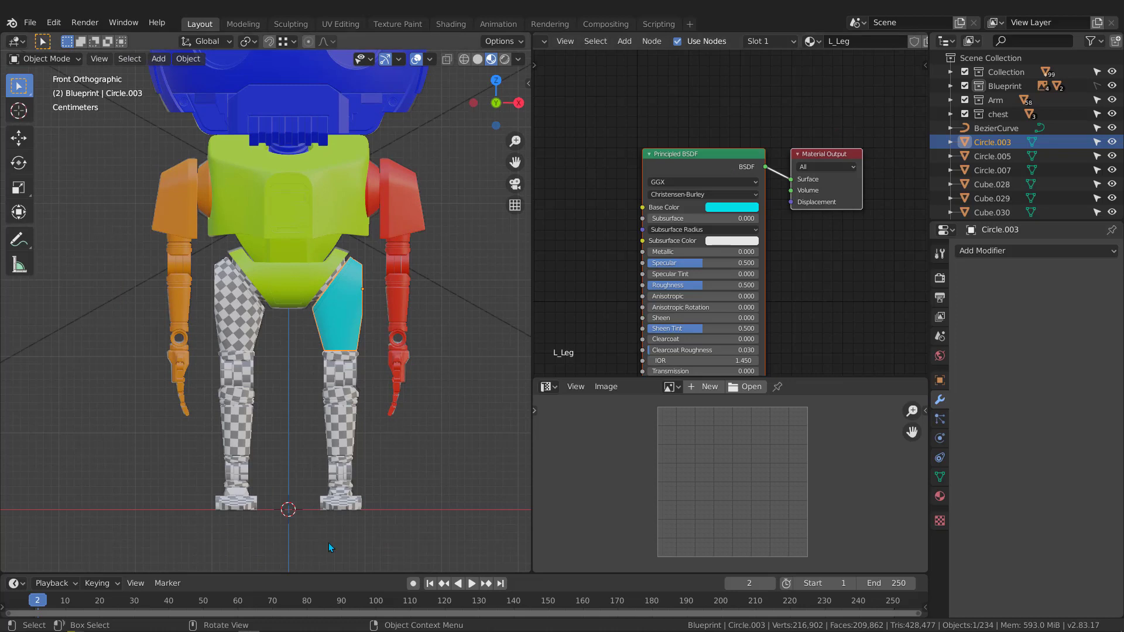
{"action": "left_click_drag", "start_coordinate": [364, 530], "coordinate": [313, 313]}
{"action": "scroll", "coordinate": [329, 275], "scroll_direction": "up", "scroll_amount": 3}
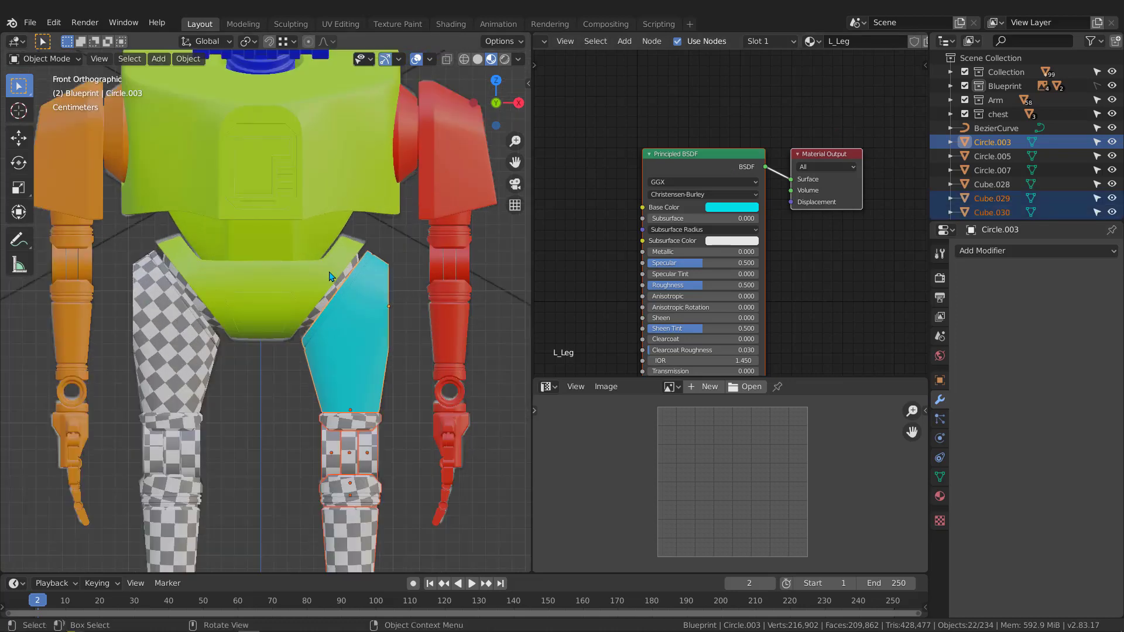
{"action": "scroll", "coordinate": [330, 275], "scroll_direction": "up", "scroll_amount": 2}
{"action": "left_click", "coordinate": [337, 308], "text": "shift"}
{"action": "left_click", "coordinate": [402, 274], "text": "shift"}
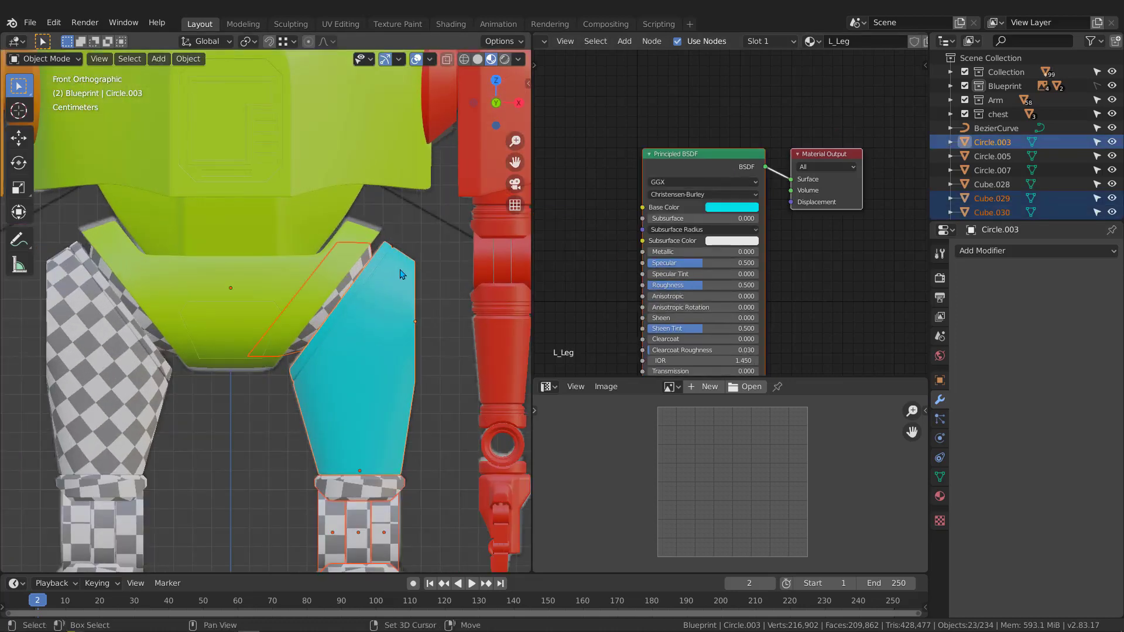
{"action": "key", "text": "ctrl+l"}
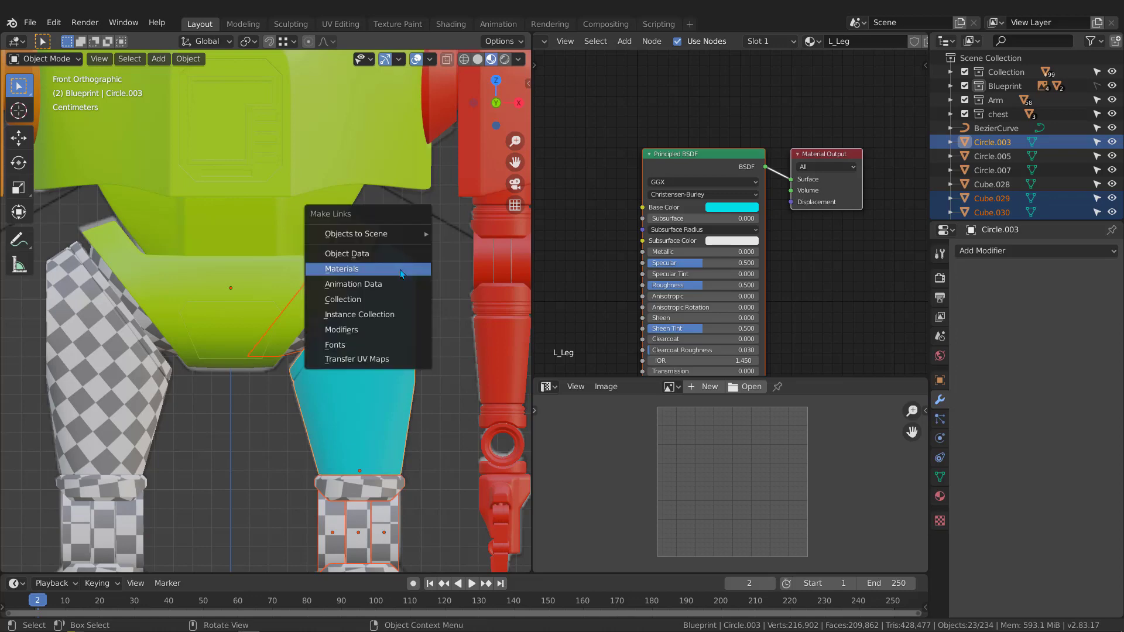
{"action": "left_click", "coordinate": [400, 269]}
{"action": "key", "text": "Home"}
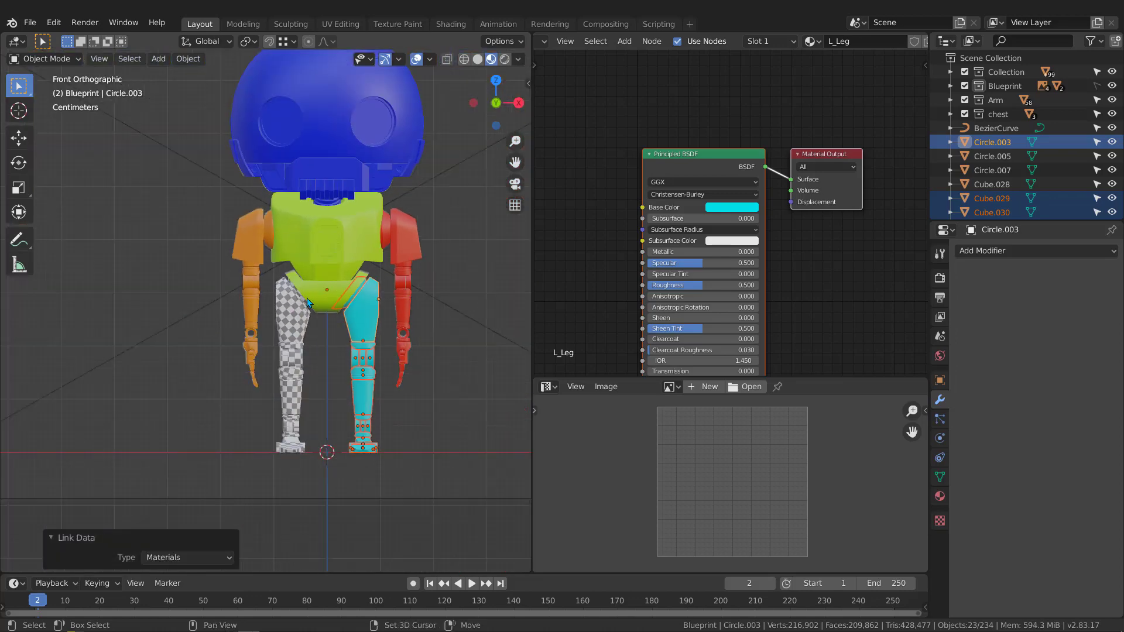
Select the thigh of the -X-side leg and unlink its Checker material
{"action": "scroll", "coordinate": [308, 303], "scroll_direction": "up", "scroll_amount": 3}
{"action": "left_click", "coordinate": [308, 302]}
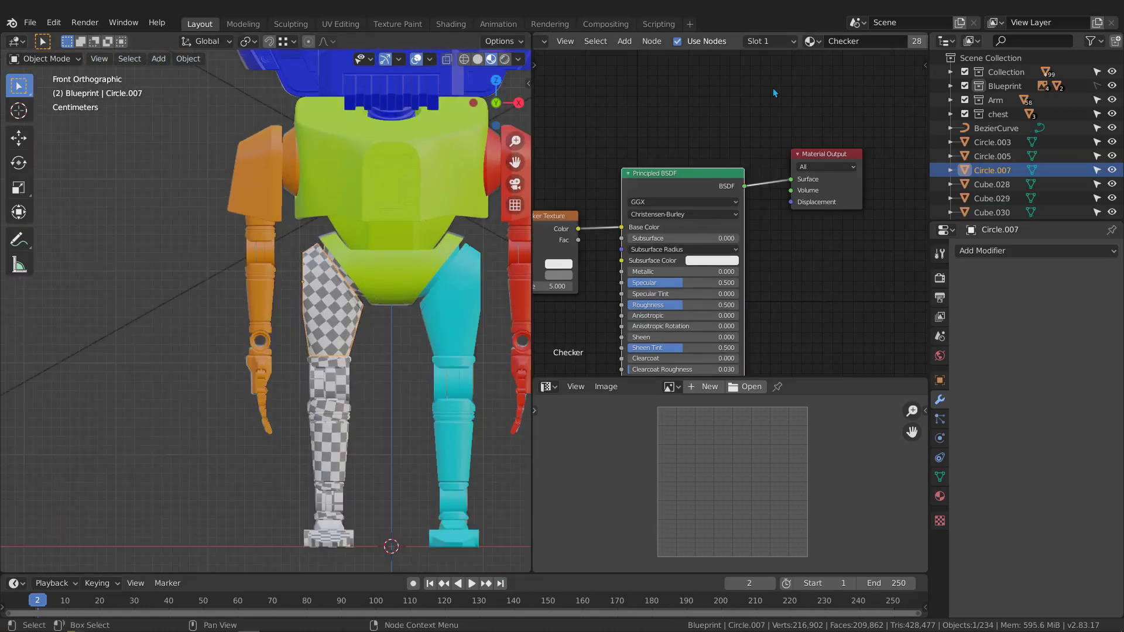
{"action": "scroll", "coordinate": [863, 37], "scroll_direction": "down", "scroll_amount": 4}
{"action": "left_click", "coordinate": [835, 42]}
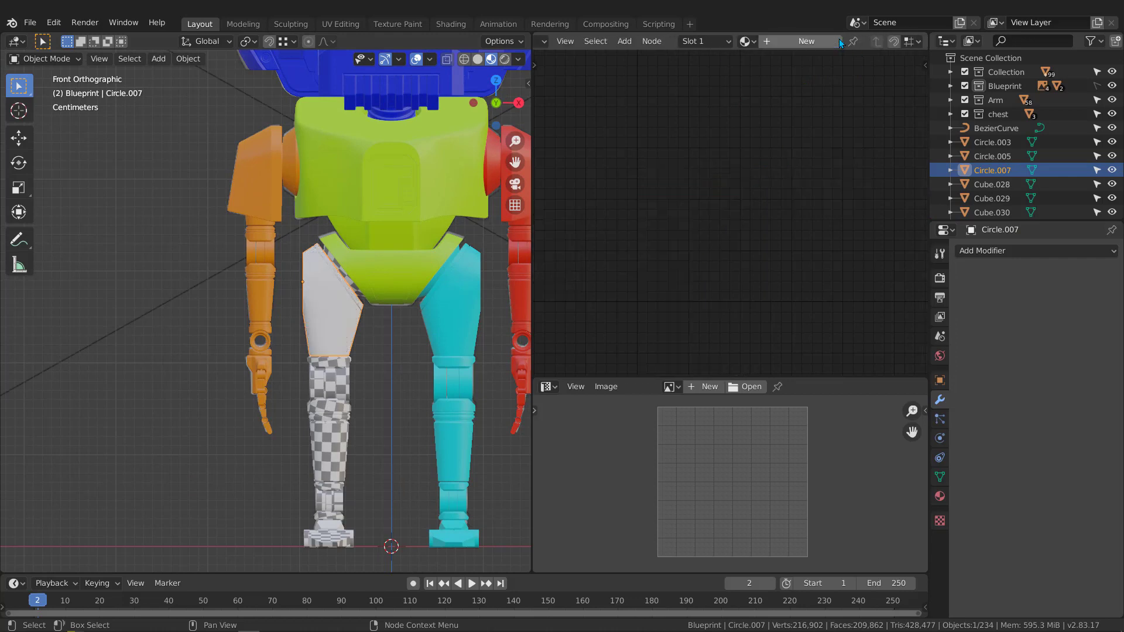
Create a new material named R_Leg on the -X-side thigh and give it a turquoise-green base color
{"action": "left_click", "coordinate": [806, 43]}
{"action": "left_click", "coordinate": [878, 41]}
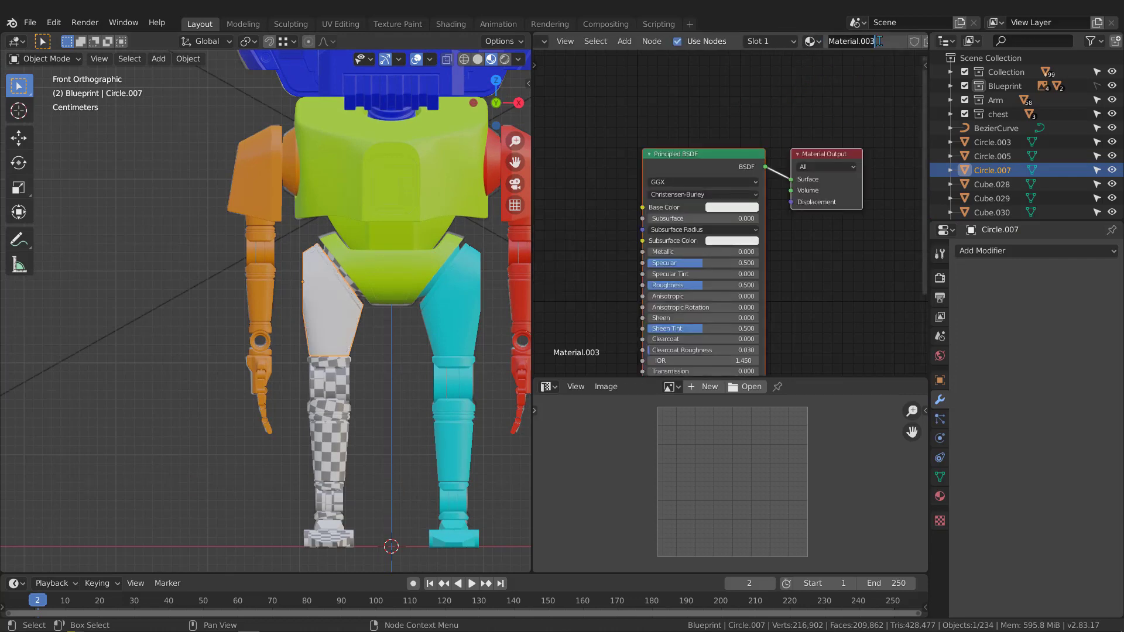
{"action": "type", "text": "R_Leg"}
{"action": "key", "text": "Return"}
{"action": "left_click", "coordinate": [735, 208]}
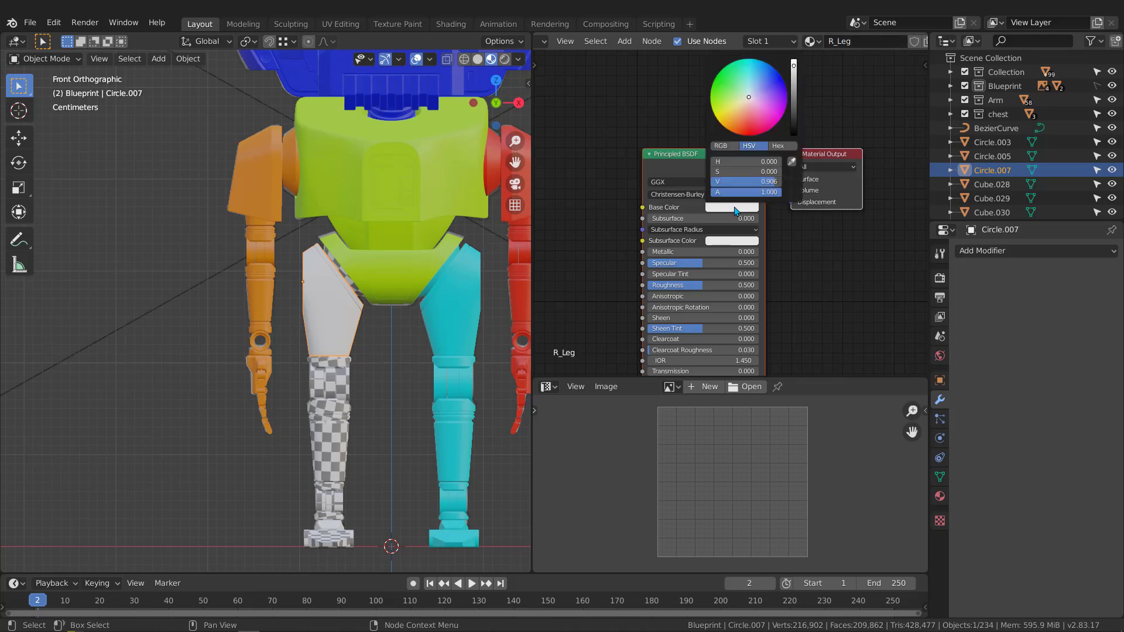
{"action": "left_click_drag", "start_coordinate": [750, 95], "coordinate": [750, 63]}
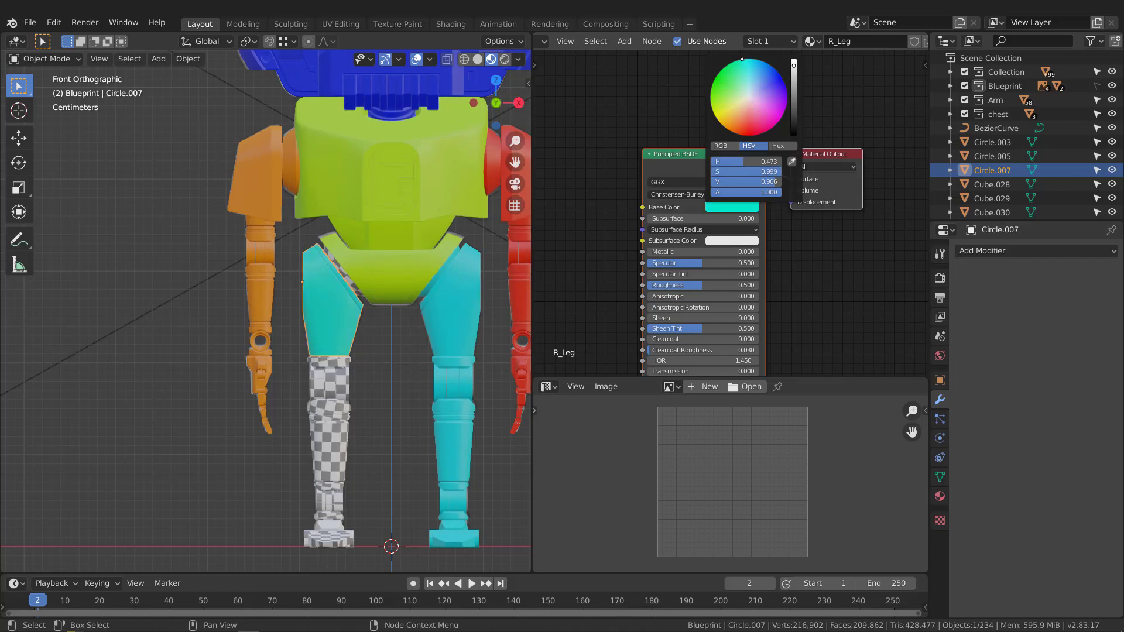
Try to link the R_Leg material across the -X-side leg after running Select Linked by Material
{"action": "scroll", "coordinate": [307, 233], "scroll_direction": "down", "scroll_amount": 2}
{"action": "scroll", "coordinate": [333, 402], "scroll_direction": "up", "scroll_amount": 2}
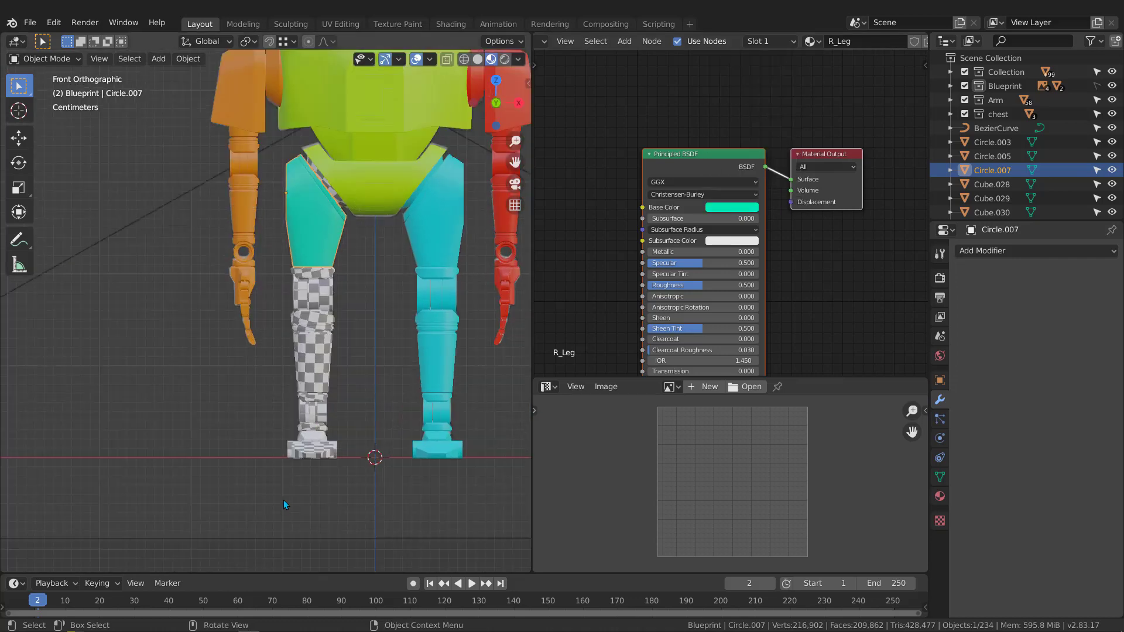
{"action": "left_click_drag", "start_coordinate": [283, 492], "coordinate": [340, 205]}
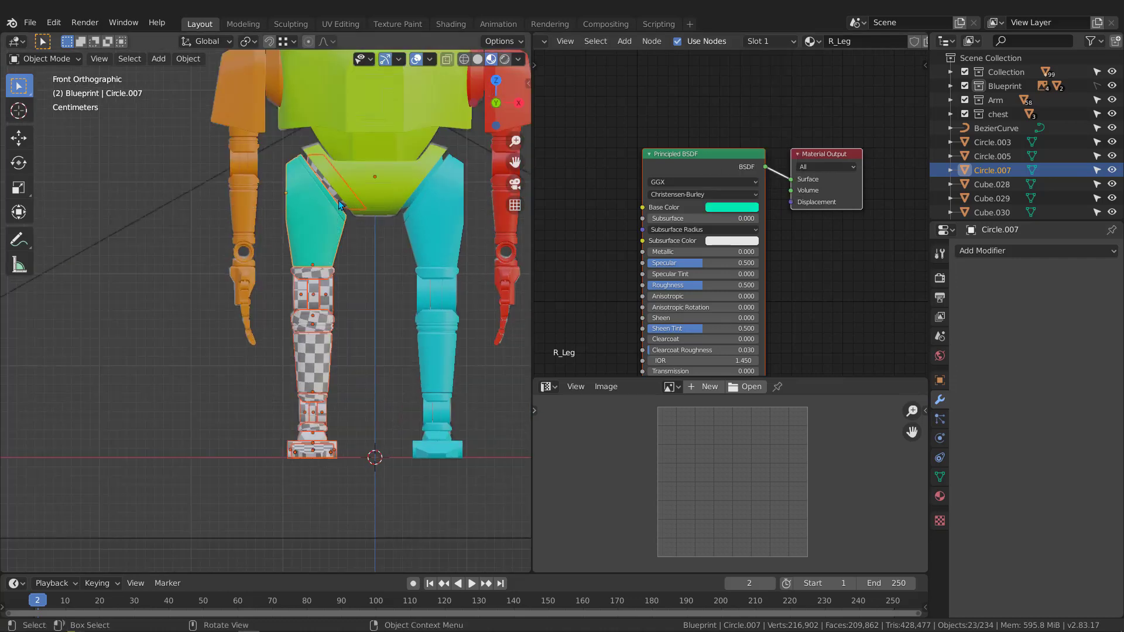
{"action": "scroll", "coordinate": [310, 178], "scroll_direction": "up", "scroll_amount": 3}
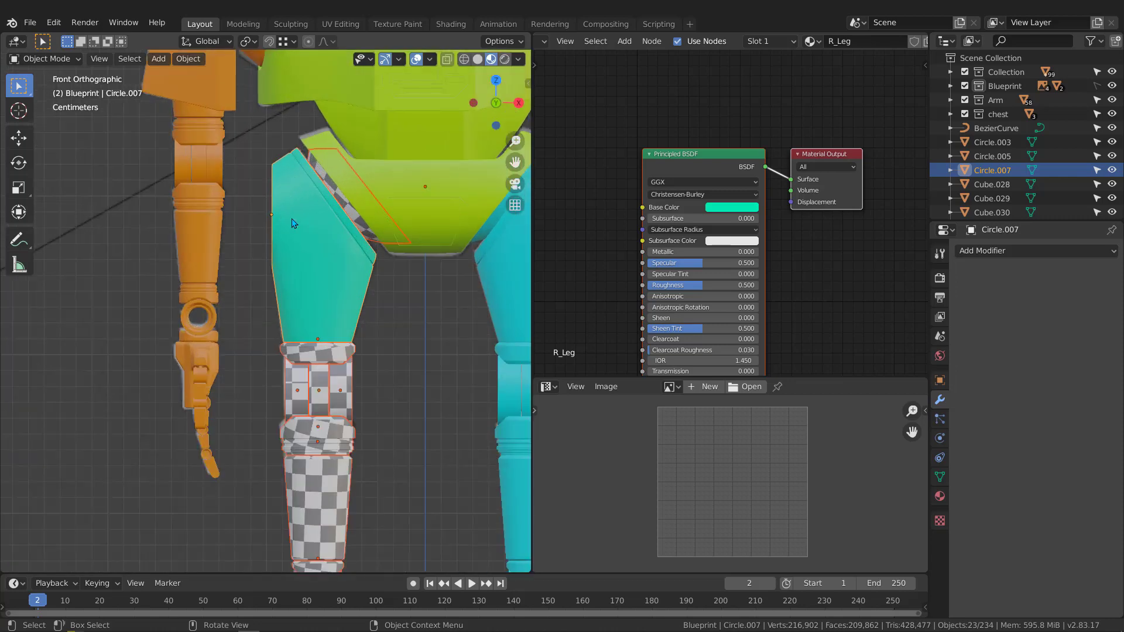
{"action": "key", "text": "shift+l"}
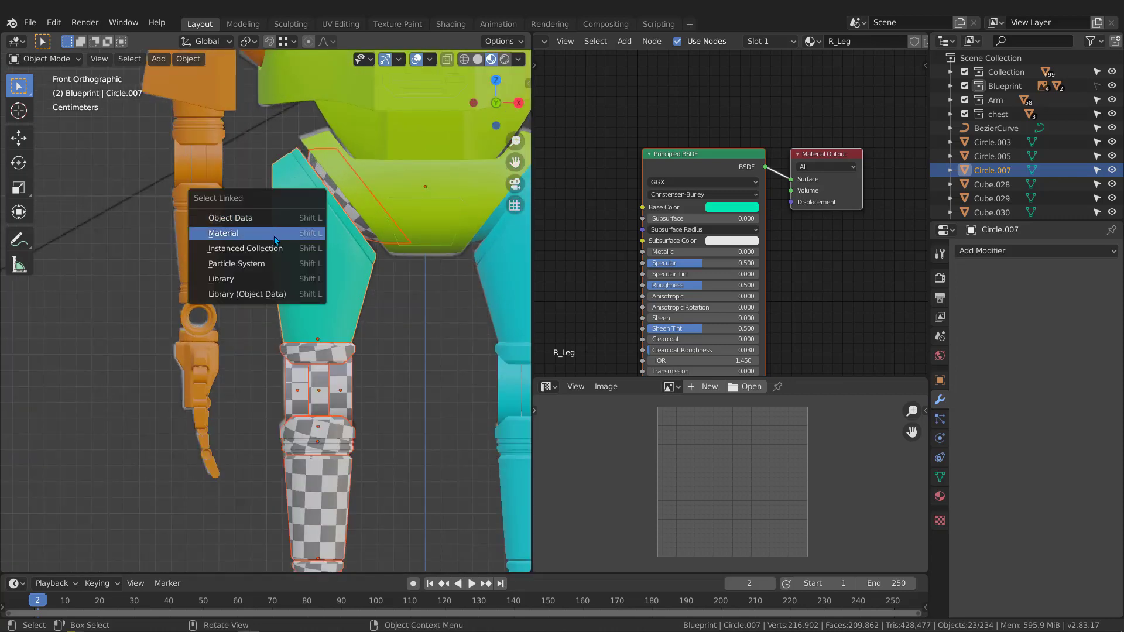
{"action": "left_click", "coordinate": [275, 237]}
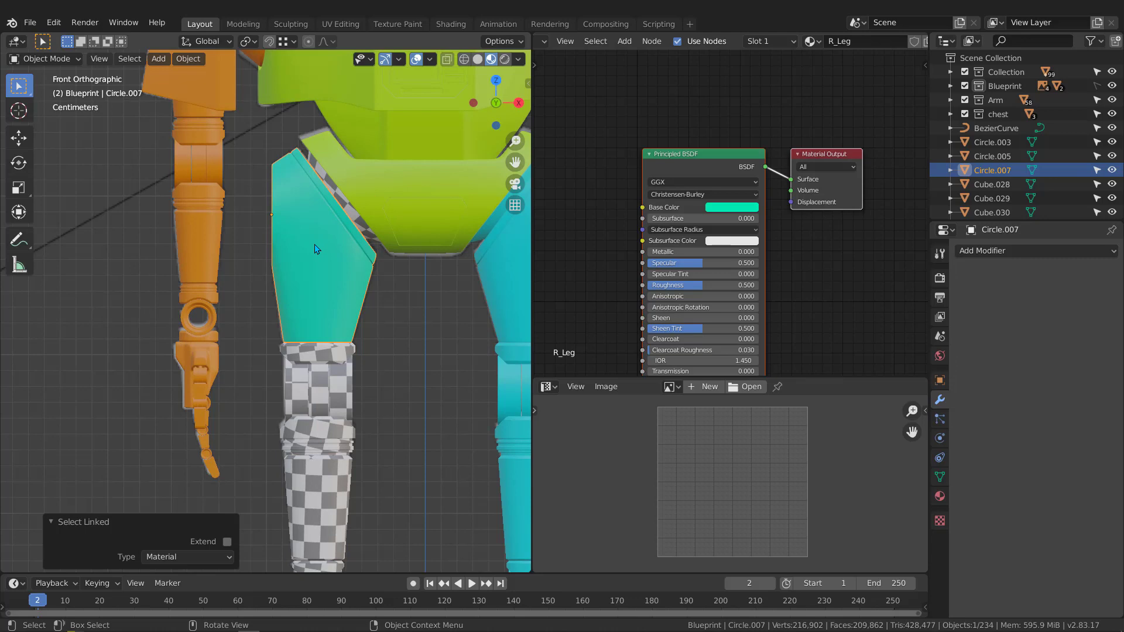
{"action": "key", "text": "ctrl+l"}
{"action": "left_click", "coordinate": [315, 244]}
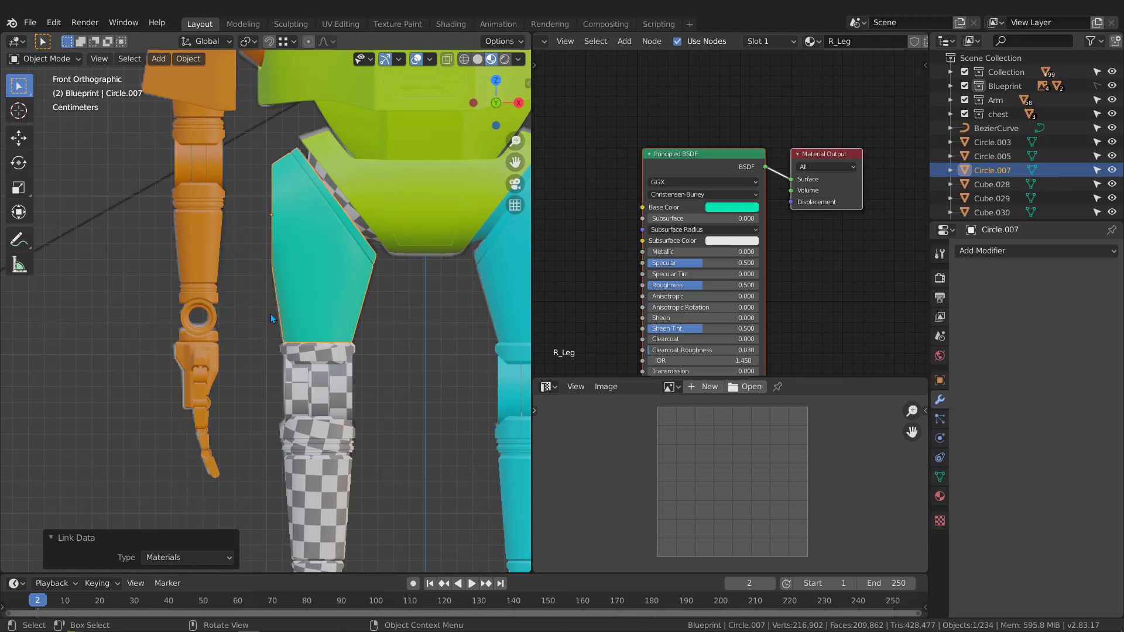
Reselect all parts of the -X-side leg, link the R_Leg material to them from the thigh, and clear the selection
{"action": "scroll", "coordinate": [271, 314], "scroll_direction": "down", "scroll_amount": 4}
{"action": "left_click", "coordinate": [270, 511]}
{"action": "left_click_drag", "start_coordinate": [266, 515], "coordinate": [310, 267]}
{"action": "scroll", "coordinate": [306, 263], "scroll_direction": "up", "scroll_amount": 3}
{"action": "key", "text": "ctrl+l"}
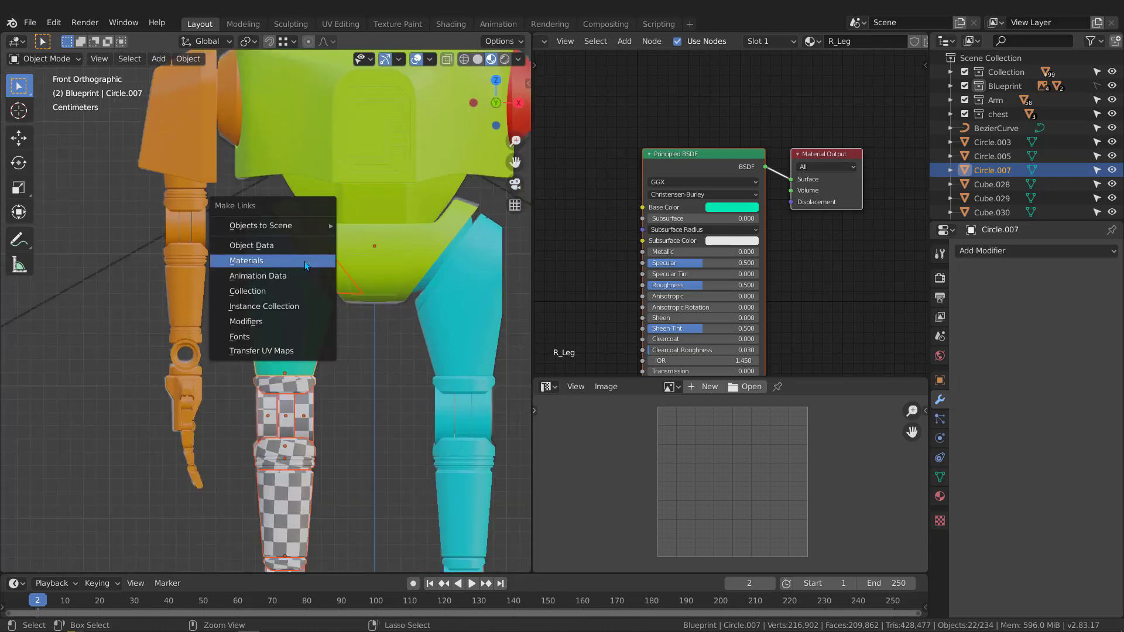
{"action": "left_click", "coordinate": [305, 261]}
{"action": "scroll", "coordinate": [310, 281], "scroll_direction": "down", "scroll_amount": 4}
{"action": "key", "text": "alt+a"}
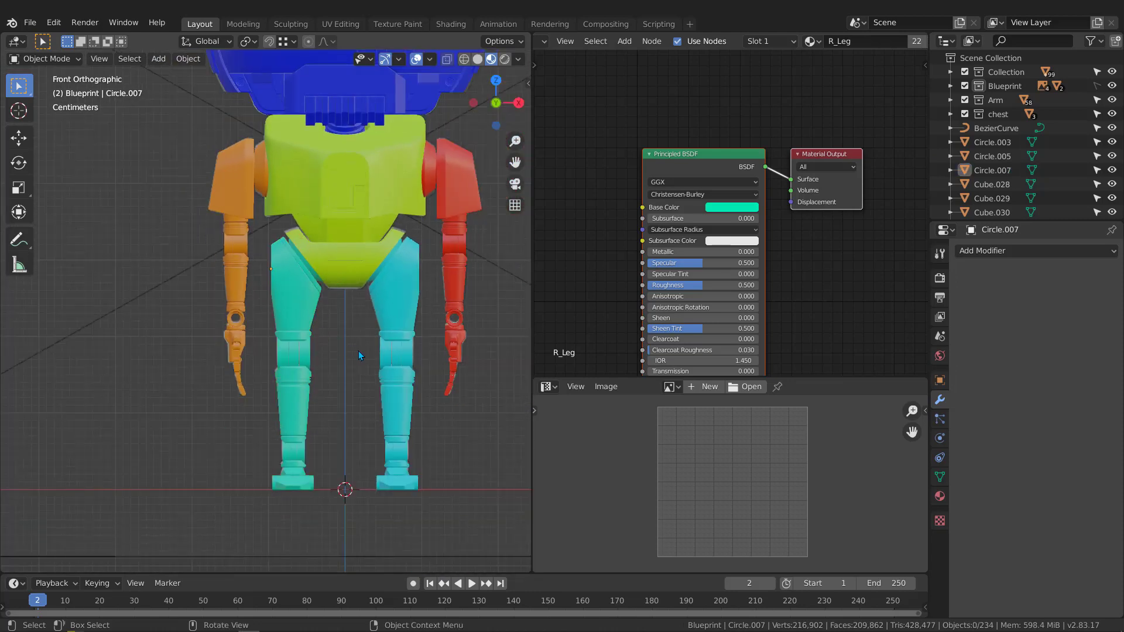
Inspect the recolored robot from the front and side, box-selecting the +X-side arm to review its grouping
{"action": "scroll", "coordinate": [354, 349], "scroll_direction": "down", "scroll_amount": 3}
{"action": "middle_click_drag", "start_coordinate": [411, 294], "coordinate": [325, 283]}
{"action": "scroll", "coordinate": [288, 287], "scroll_direction": "up", "scroll_amount": 3}
{"action": "scroll", "coordinate": [280, 257], "scroll_direction": "up", "scroll_amount": 2}
{"action": "scroll", "coordinate": [344, 282], "scroll_direction": "up", "scroll_amount": 2}
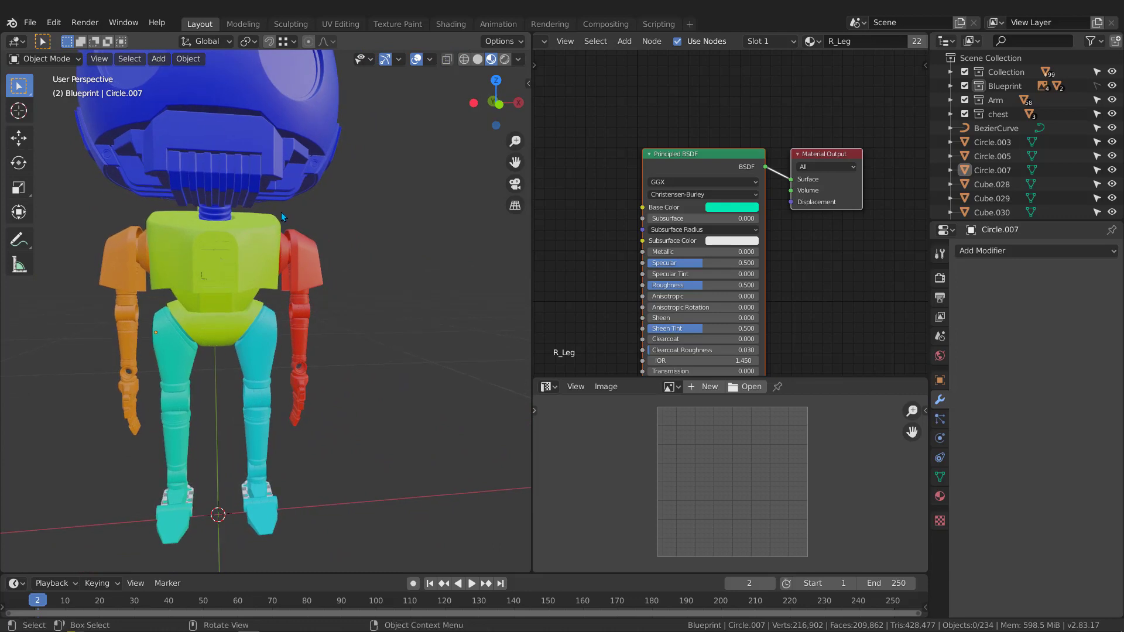
{"action": "left_click_drag", "start_coordinate": [281, 212], "coordinate": [370, 454]}
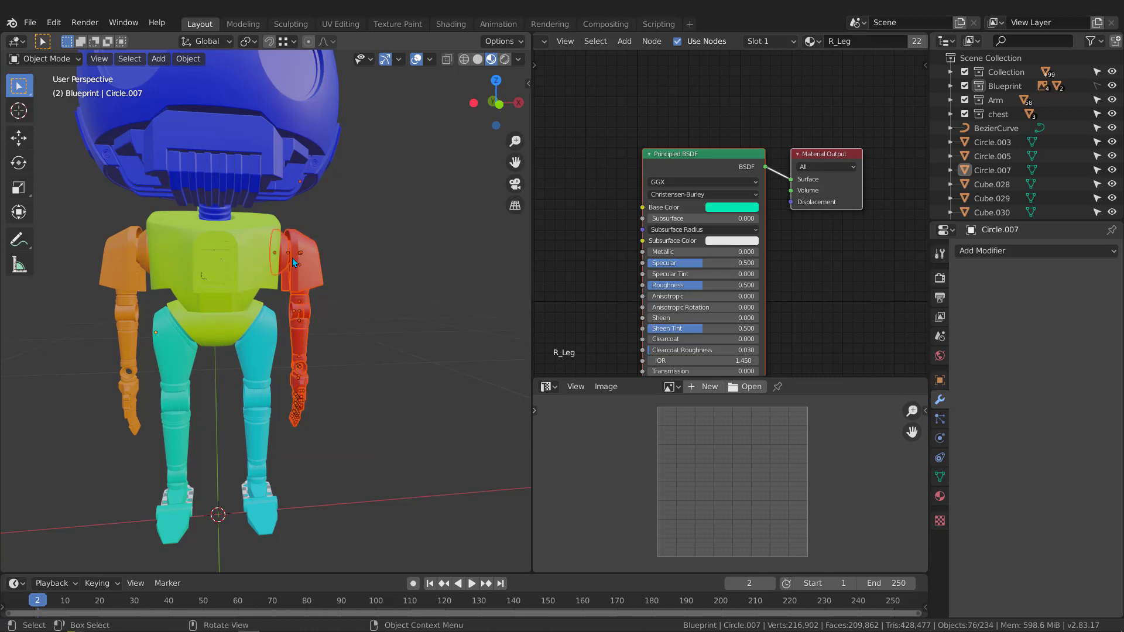
{"action": "middle_click_drag", "start_coordinate": [292, 262], "coordinate": [301, 260]}
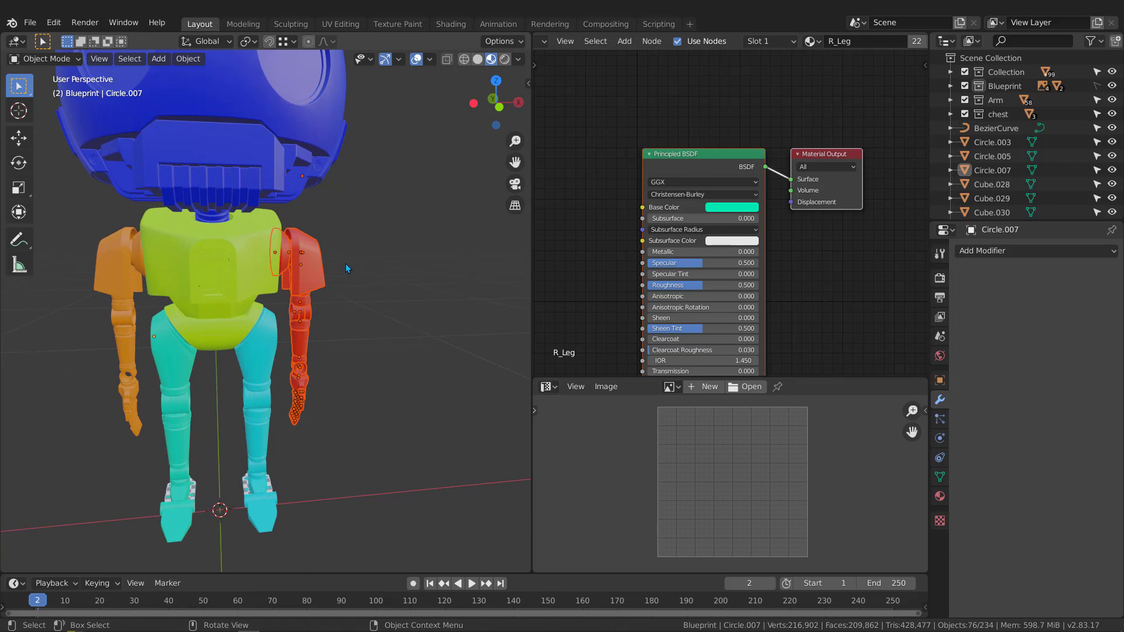
{"action": "middle_click_drag", "start_coordinate": [312, 272], "coordinate": [225, 243]}
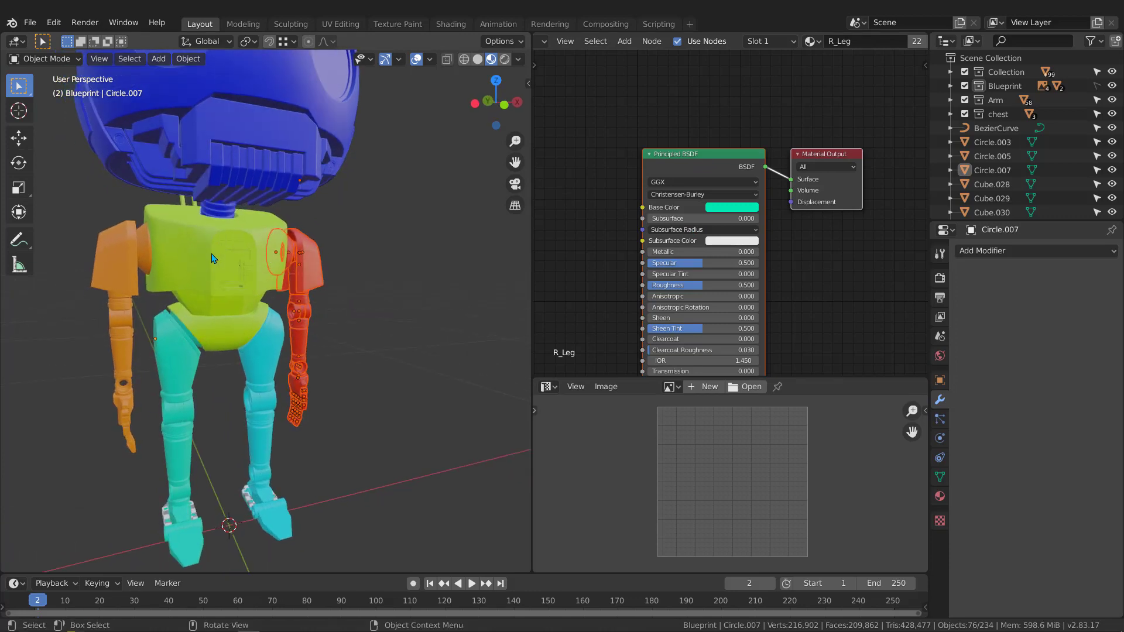
{"action": "scroll", "coordinate": [223, 264], "scroll_direction": "up", "scroll_amount": 2}
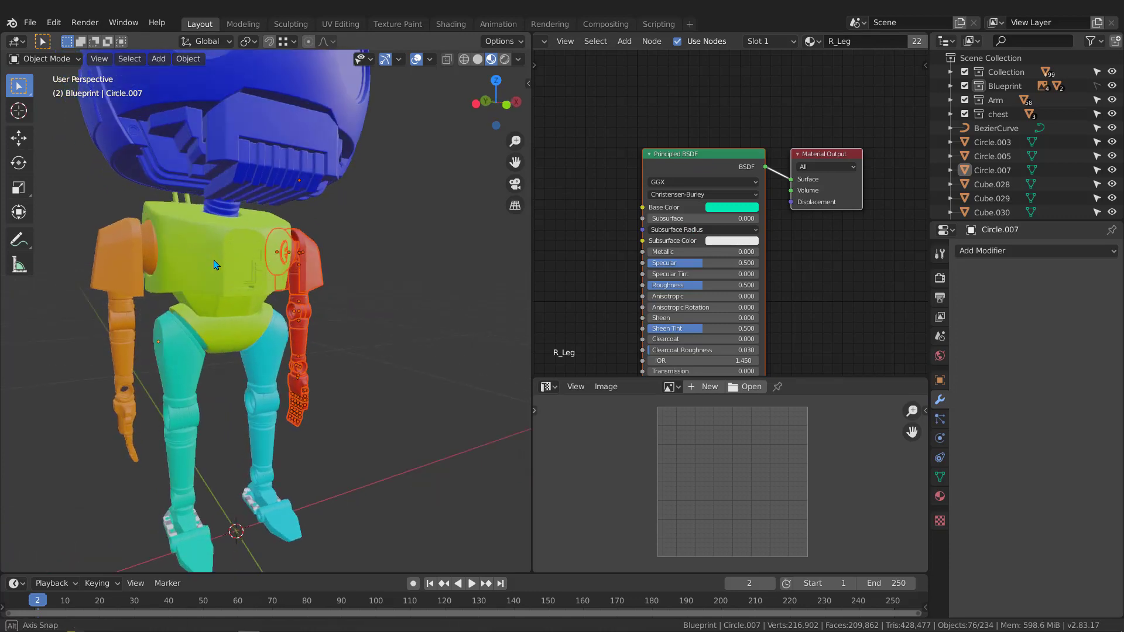
{"action": "middle_click_drag", "start_coordinate": [239, 253], "coordinate": [246, 293]}
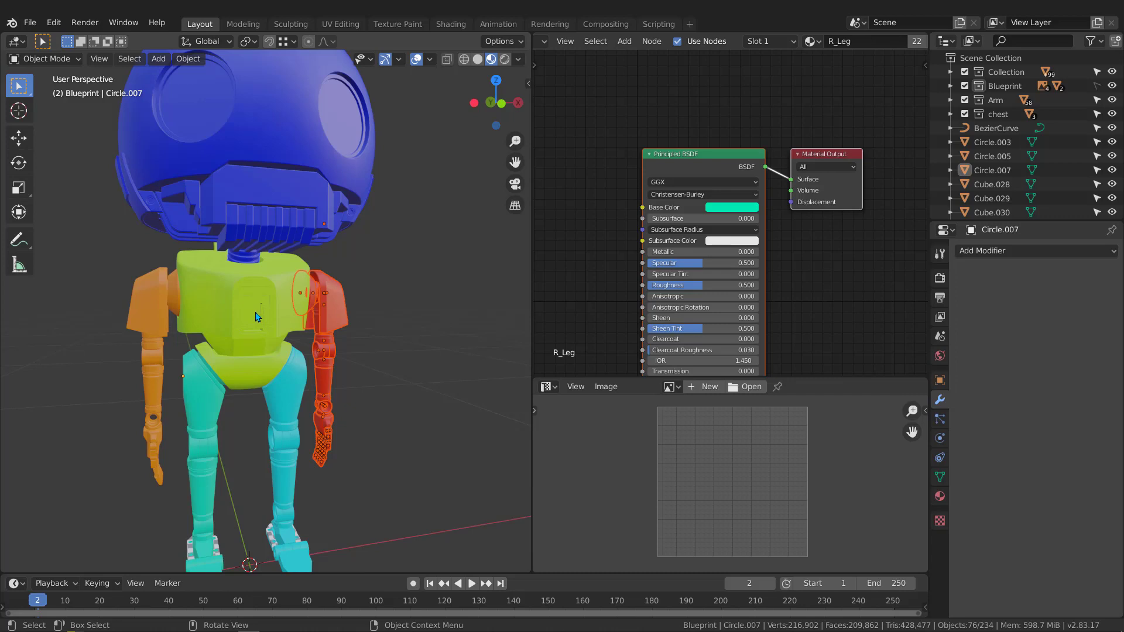
{"action": "scroll", "coordinate": [256, 317], "scroll_direction": "down", "scroll_amount": 3}
{"action": "middle_click_drag", "start_coordinate": [307, 317], "coordinate": [358, 411]}
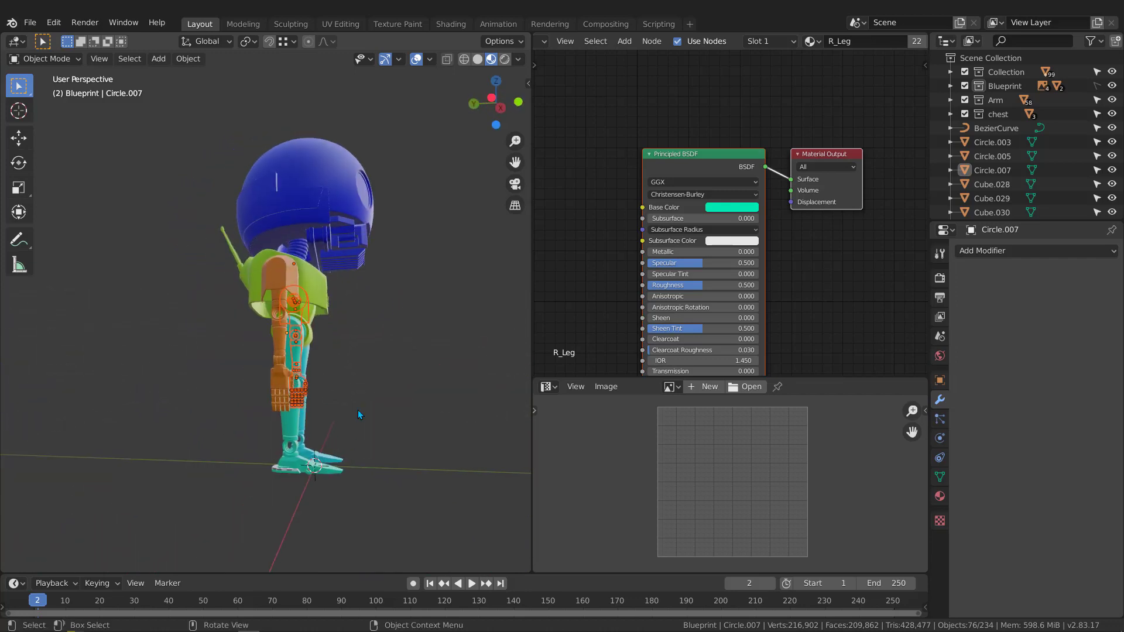
Examine the +X-side foot for pieces still using the Checker material, selecting its lower sole plate to check
{"action": "scroll", "coordinate": [272, 467], "scroll_direction": "up", "scroll_amount": 5}
{"action": "middle_click_drag", "start_coordinate": [317, 480], "coordinate": [361, 410]}
{"action": "scroll", "coordinate": [321, 404], "scroll_direction": "up", "scroll_amount": 4}
{"action": "left_click", "coordinate": [322, 404]}
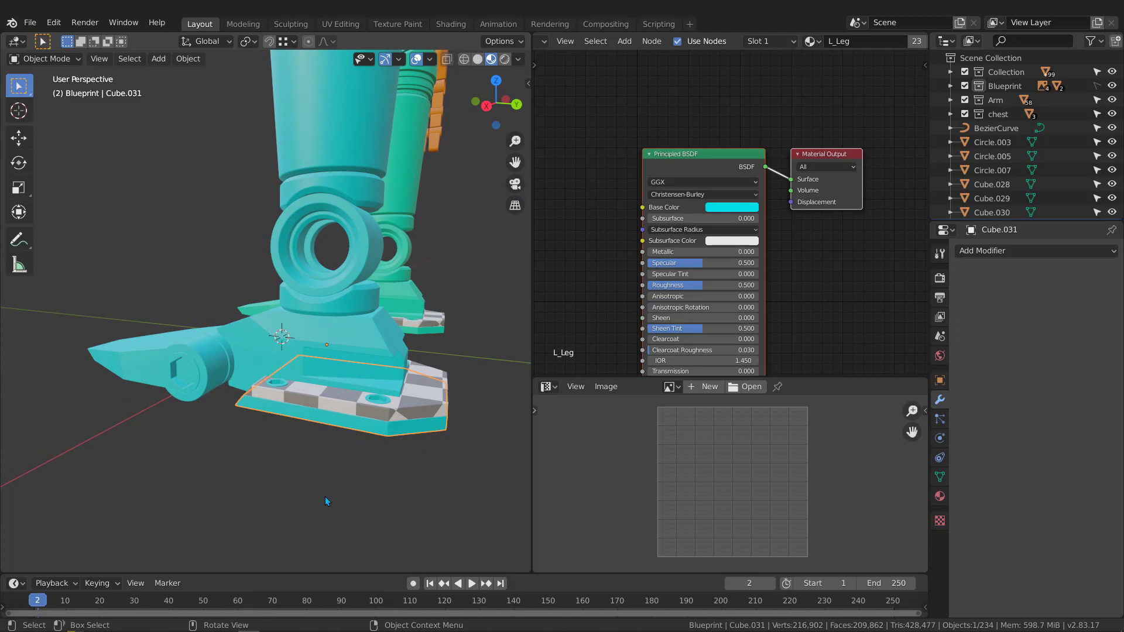
{"action": "middle_click_drag", "start_coordinate": [235, 445], "coordinate": [411, 455]}
{"action": "left_click", "coordinate": [412, 455]}
{"action": "scroll", "coordinate": [329, 413], "scroll_direction": "up", "scroll_amount": 3}
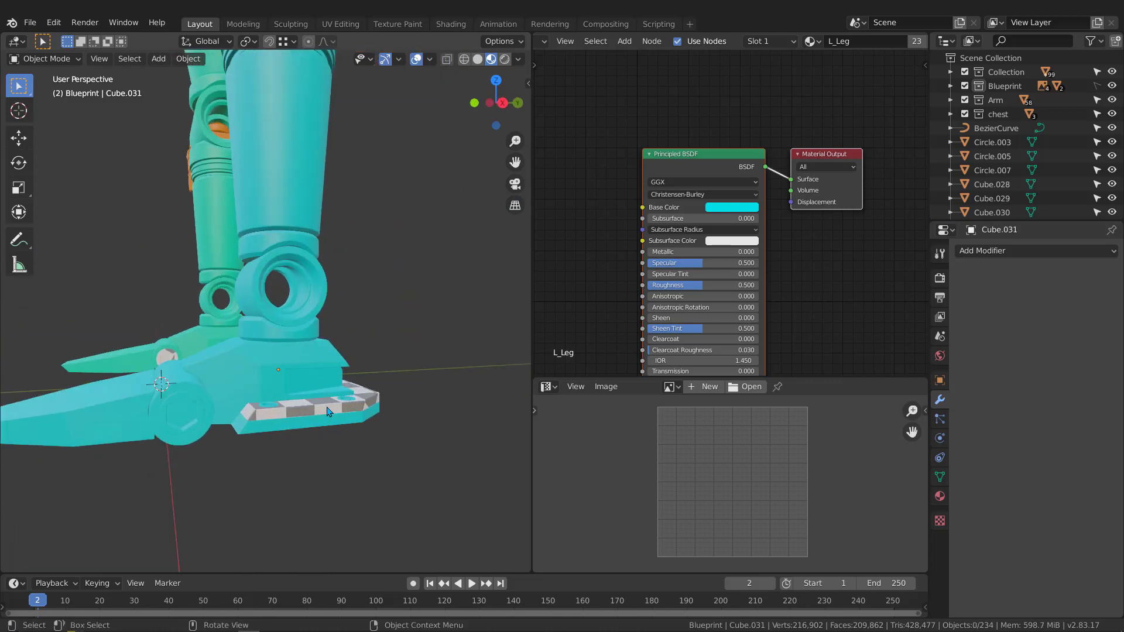
{"action": "left_click", "coordinate": [330, 412]}
{"action": "middle_click_drag", "start_coordinate": [330, 412], "coordinate": [433, 391]}
{"action": "left_click", "coordinate": [434, 392]}
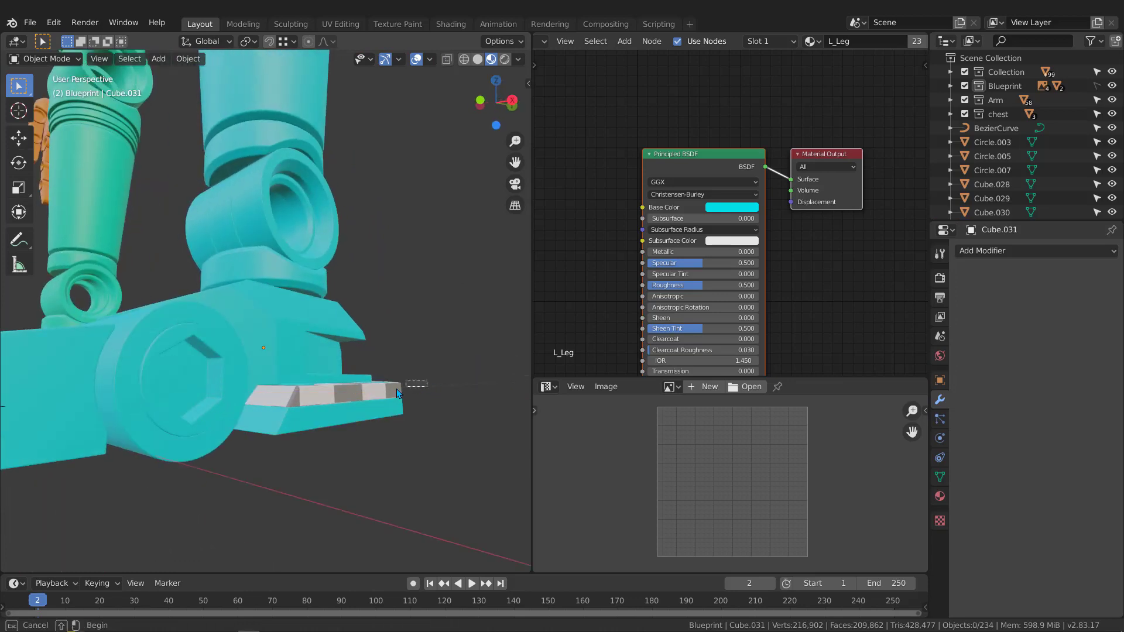
{"action": "left_click", "coordinate": [389, 396]}
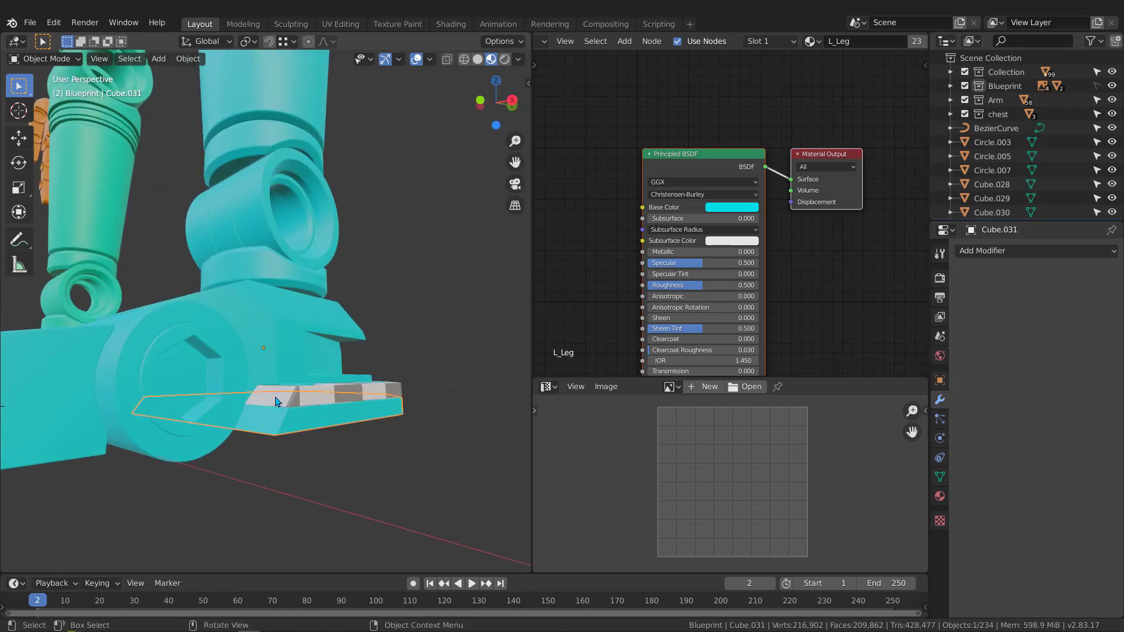
Box-select the +X-side foot parts and look through the object list for the remaining checkered plate
{"action": "middle_click_drag", "start_coordinate": [315, 400], "coordinate": [396, 380]}
{"action": "left_click_drag", "start_coordinate": [432, 361], "coordinate": [303, 440]}
{"action": "middle_click_drag", "start_coordinate": [345, 413], "coordinate": [332, 419]}
{"action": "scroll", "coordinate": [1092, 160], "scroll_direction": "down", "scroll_amount": 6}
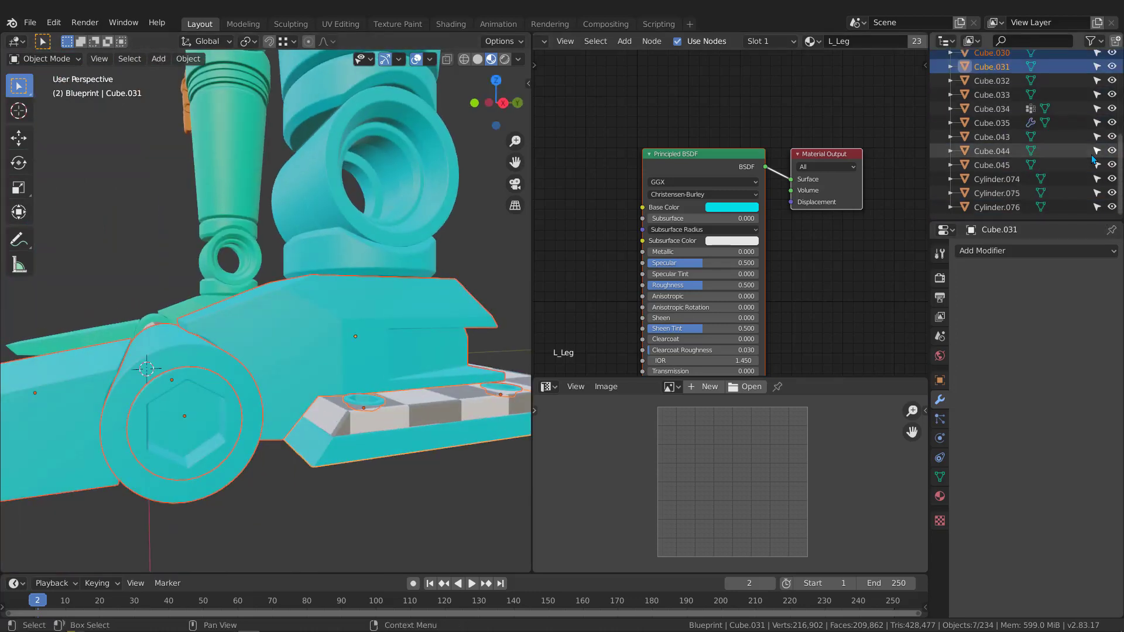
{"action": "scroll", "coordinate": [1093, 152], "scroll_direction": "up", "scroll_amount": 6}
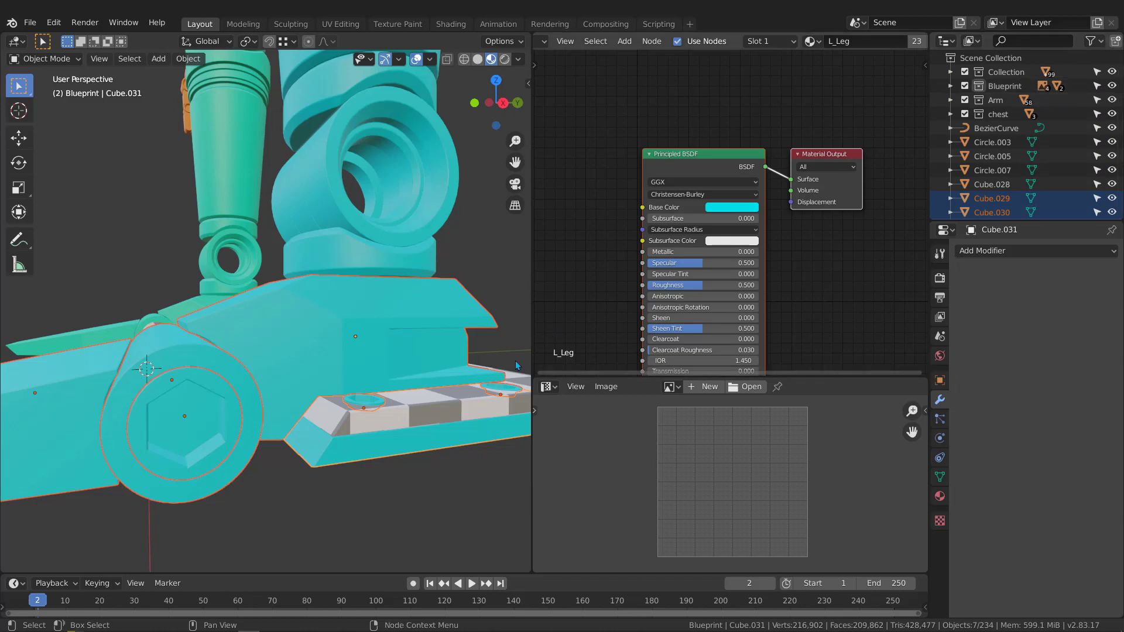
Move both checkered sole plates, Cube.041 and Cube.042, from the Blueprint collection into the Arm collection
{"action": "left_click", "coordinate": [448, 409]}
{"action": "left_click", "coordinate": [448, 409]}
{"action": "middle_click_drag", "start_coordinate": [449, 410], "coordinate": [431, 404]}
{"action": "left_click", "coordinate": [434, 404]}
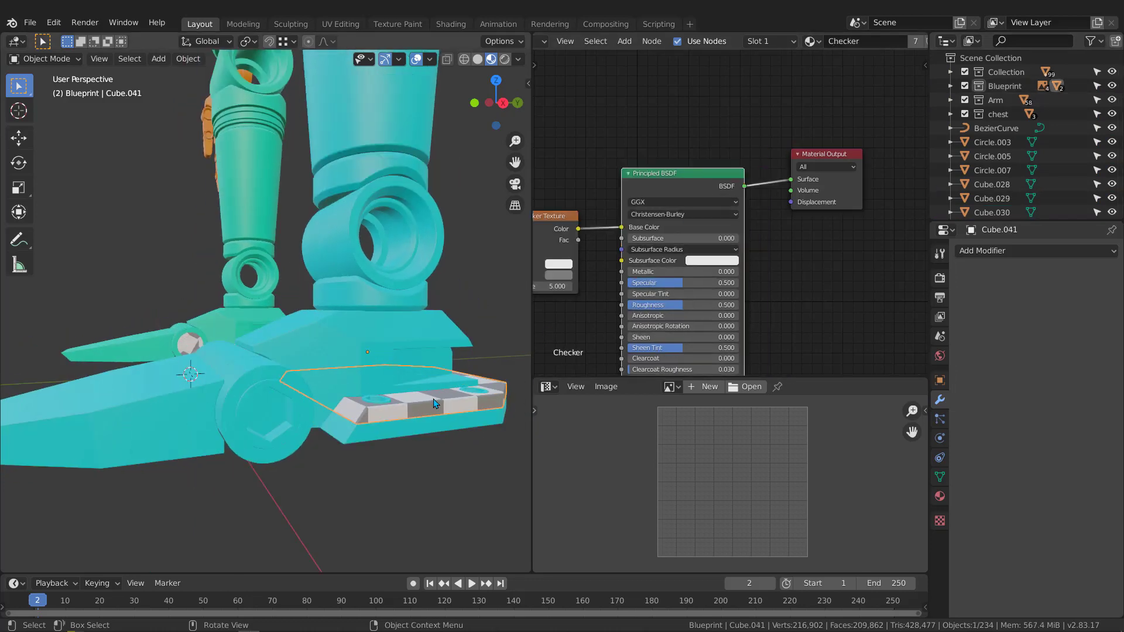
{"action": "left_click", "coordinate": [950, 85]}
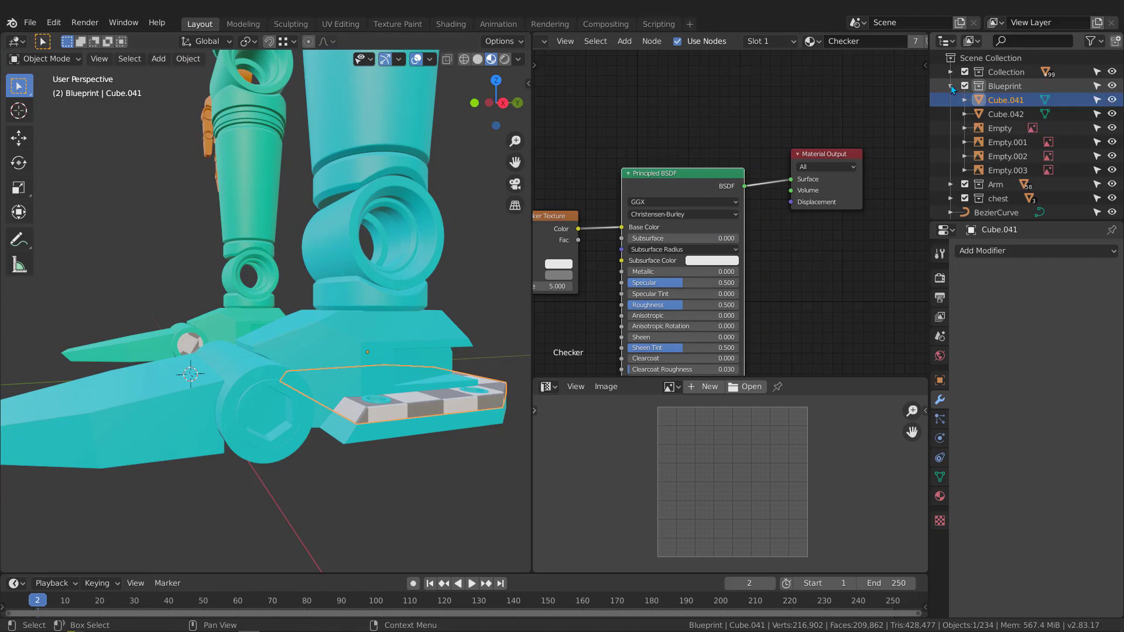
{"action": "left_click", "coordinate": [1007, 113]}
{"action": "left_click", "coordinate": [1004, 100], "text": "shift"}
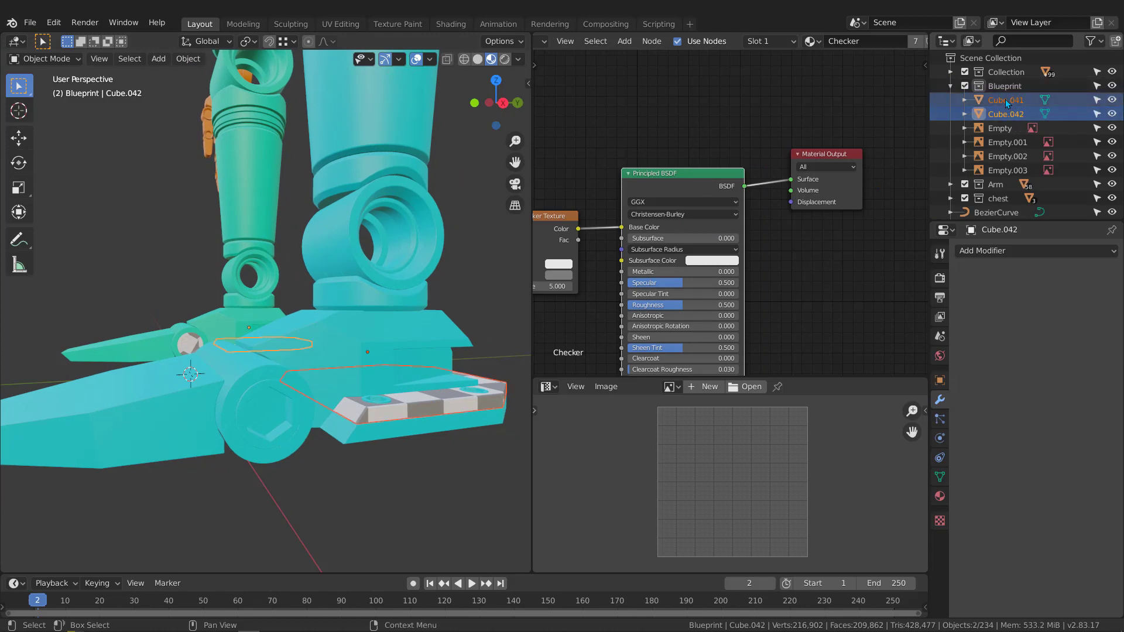
{"action": "left_click_drag", "start_coordinate": [1006, 100], "coordinate": [982, 182]}
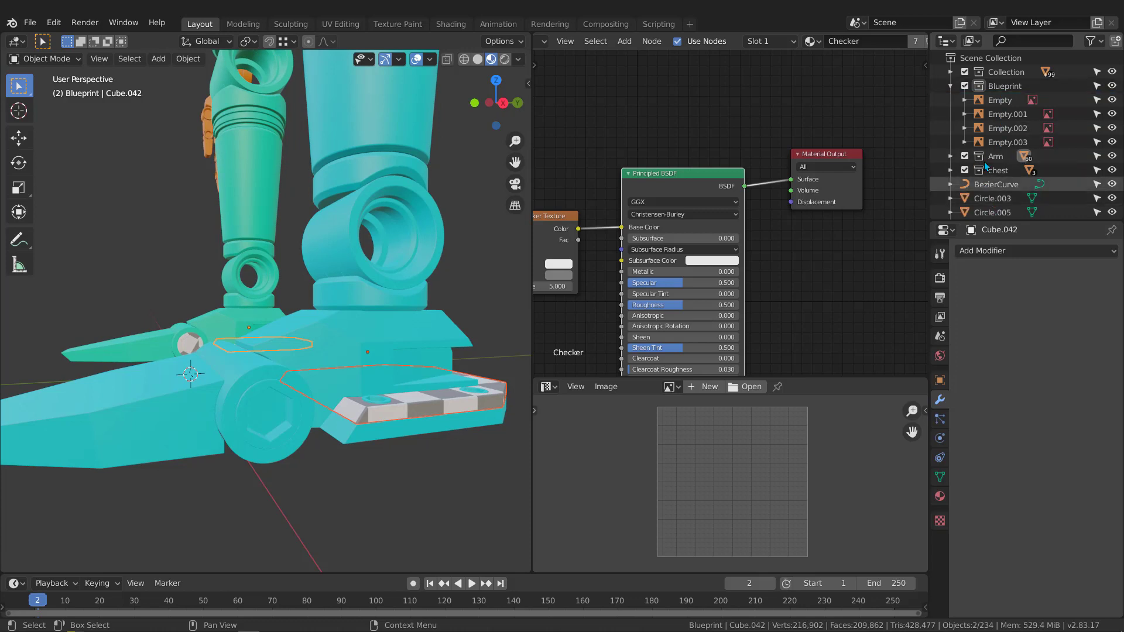
{"action": "scroll", "coordinate": [990, 176], "scroll_direction": "down", "scroll_amount": 2}
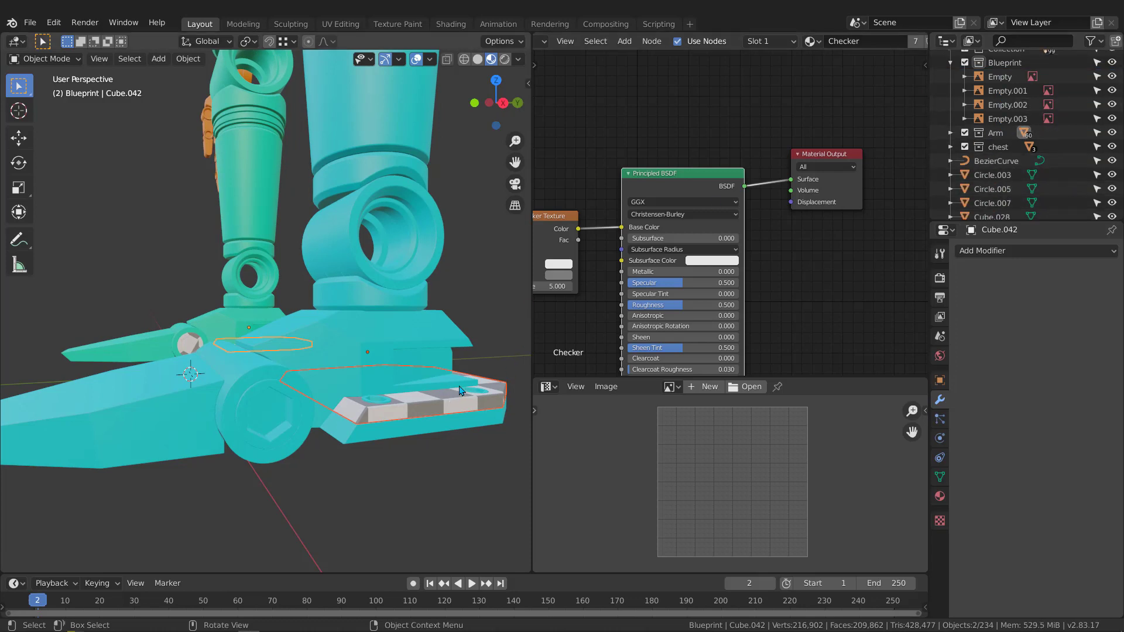
Link the L_Leg material from the +X-side foot body to that foot's checkered sole plate
{"action": "left_click", "coordinate": [419, 414]}
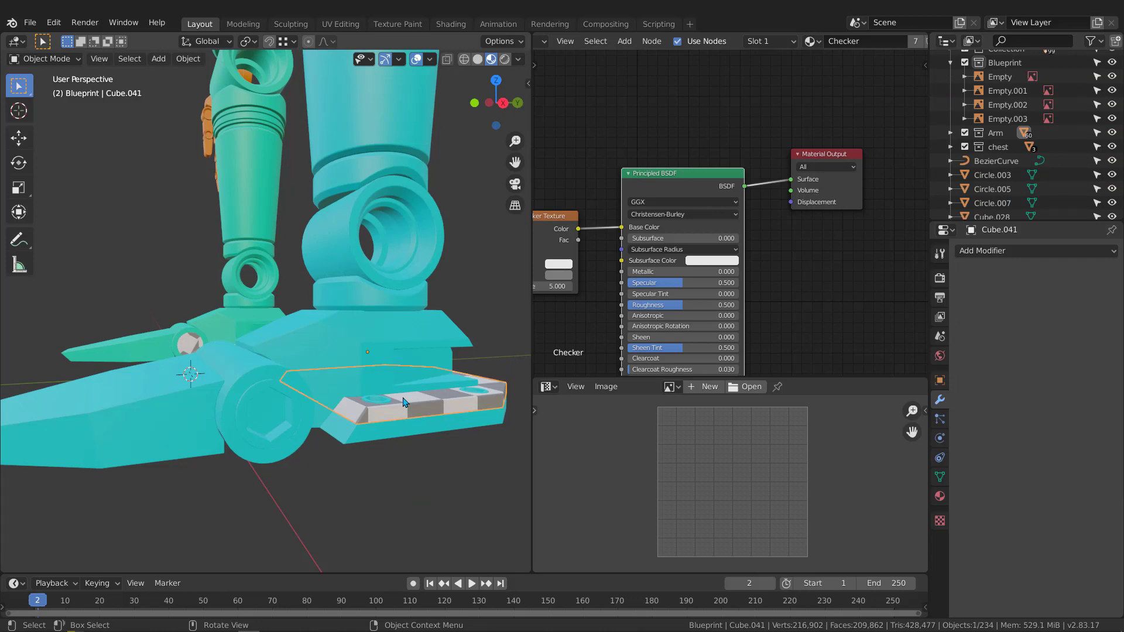
{"action": "middle_click_drag", "start_coordinate": [418, 412], "coordinate": [428, 415]}
{"action": "left_click", "coordinate": [394, 390], "text": "shift"}
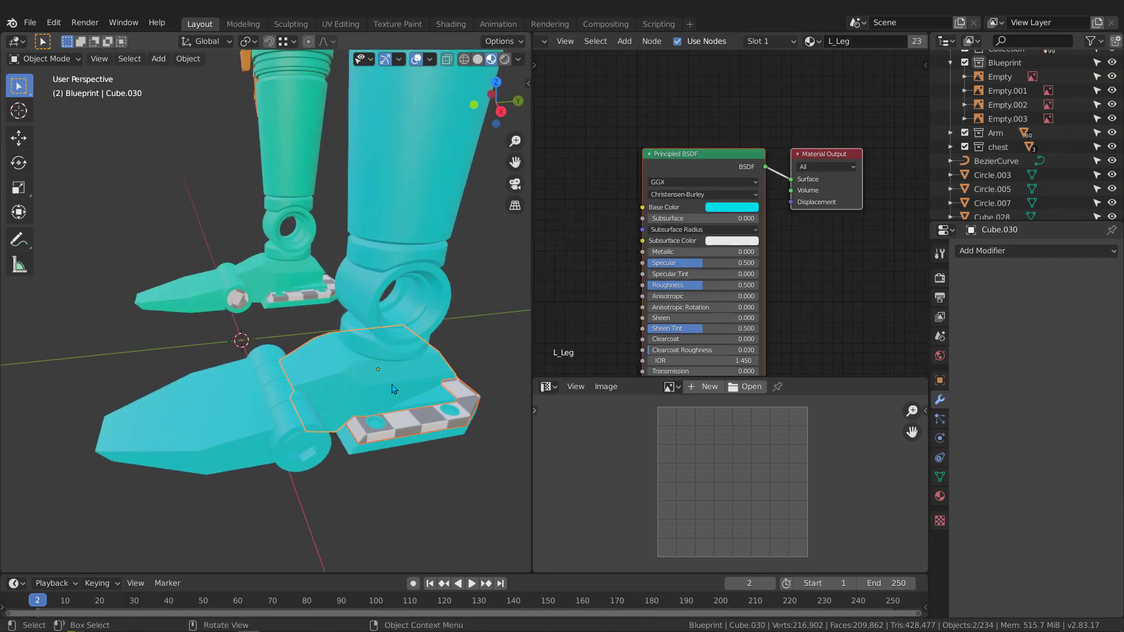
{"action": "key", "text": "ctrl+l"}
{"action": "left_click", "coordinate": [392, 384]}
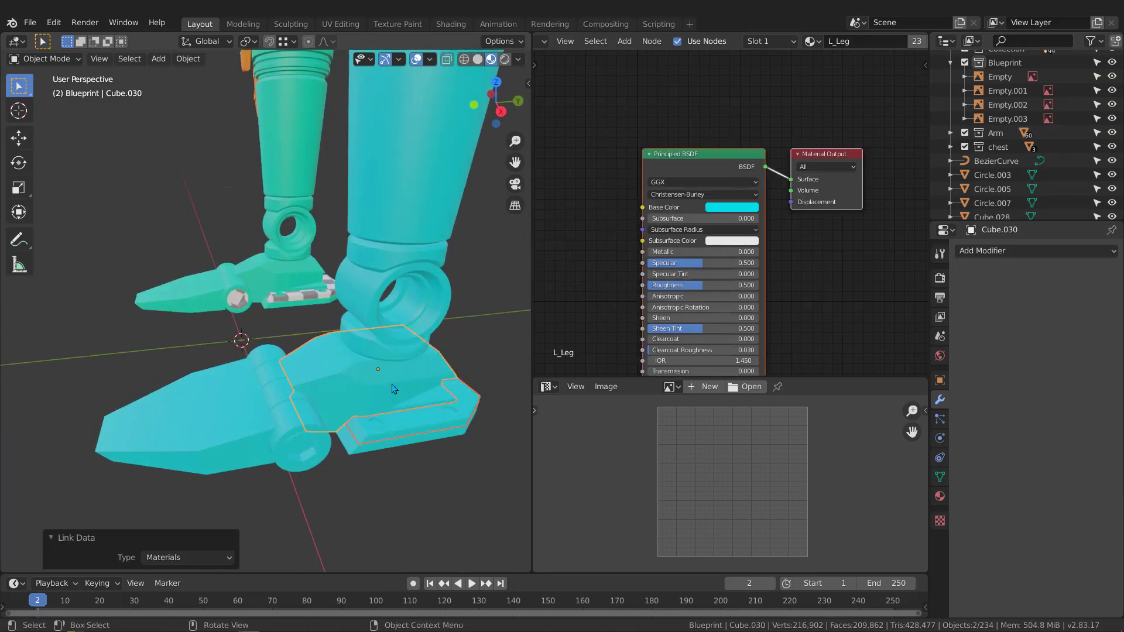
Link the R_Leg material from the -X-side foot body to that foot's checkered sole plate
{"action": "middle_click_drag", "start_coordinate": [317, 334], "coordinate": [271, 293]}
{"action": "scroll", "coordinate": [270, 293], "scroll_direction": "up", "scroll_amount": 5}
{"action": "left_click", "coordinate": [267, 294]}
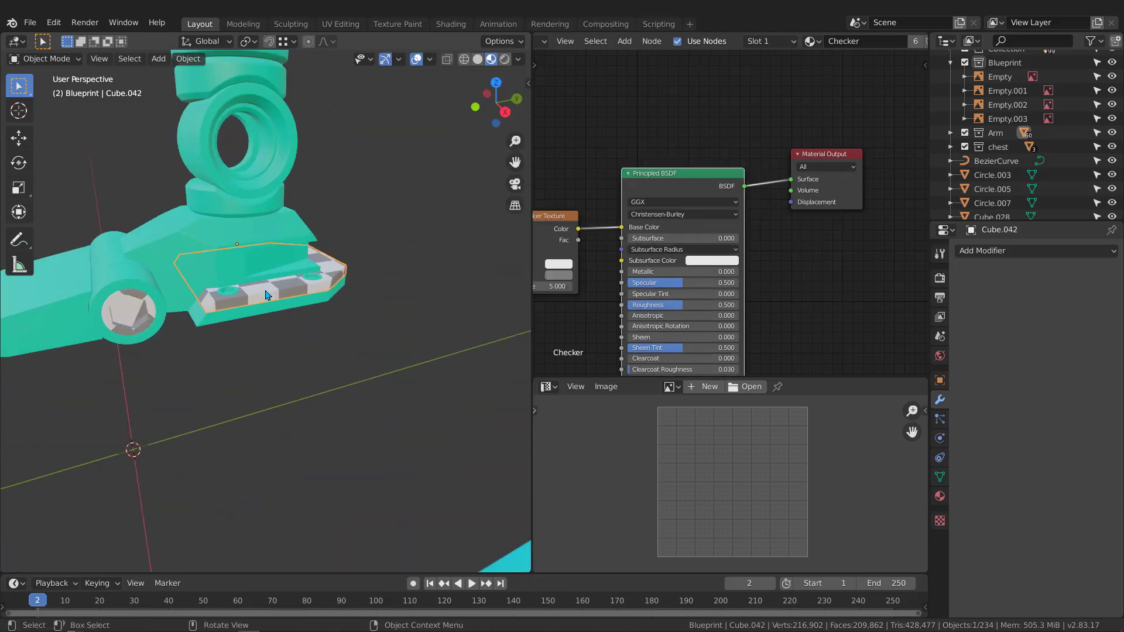
{"action": "left_click", "coordinate": [262, 253], "text": "shift"}
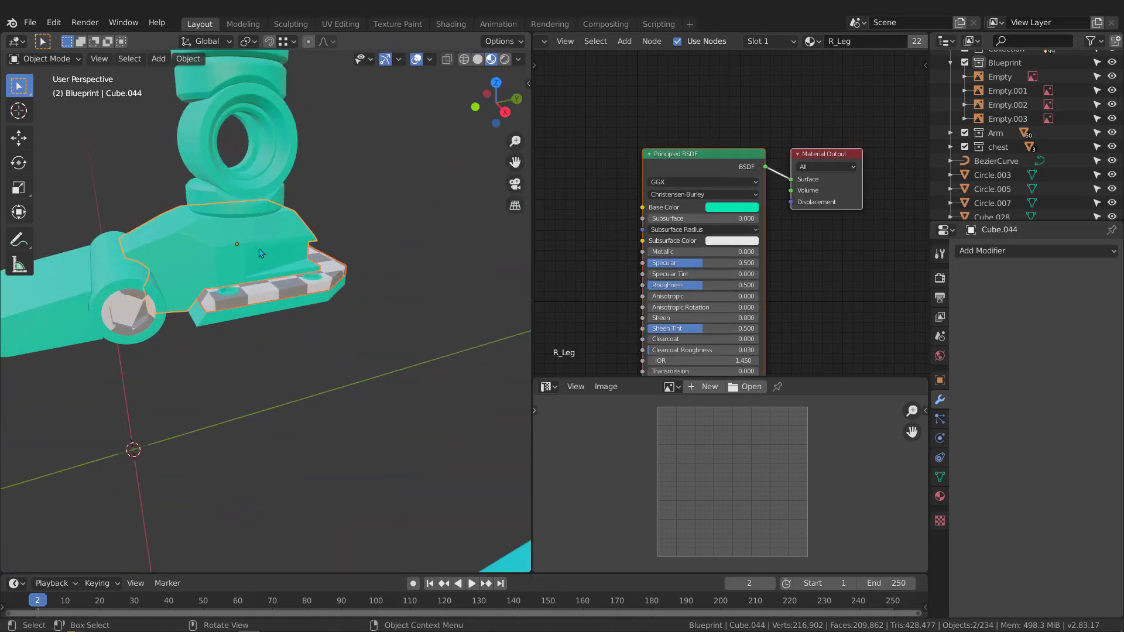
{"action": "scroll", "coordinate": [375, 317], "scroll_direction": "up", "scroll_amount": 3}
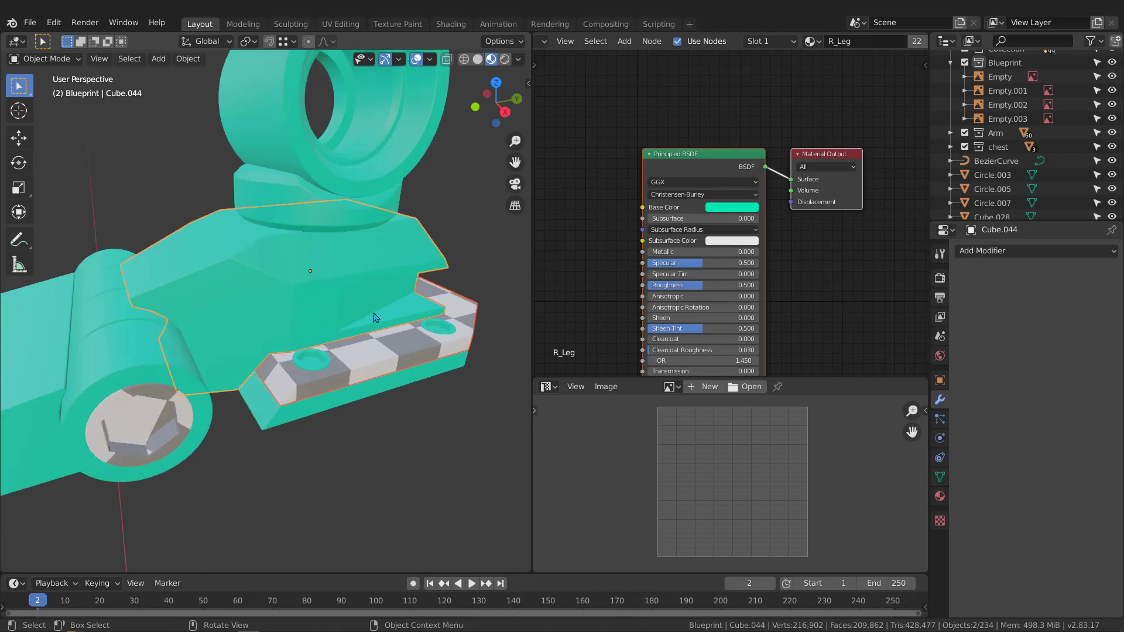
{"action": "key", "text": "ctrl+l"}
{"action": "left_click", "coordinate": [373, 313]}
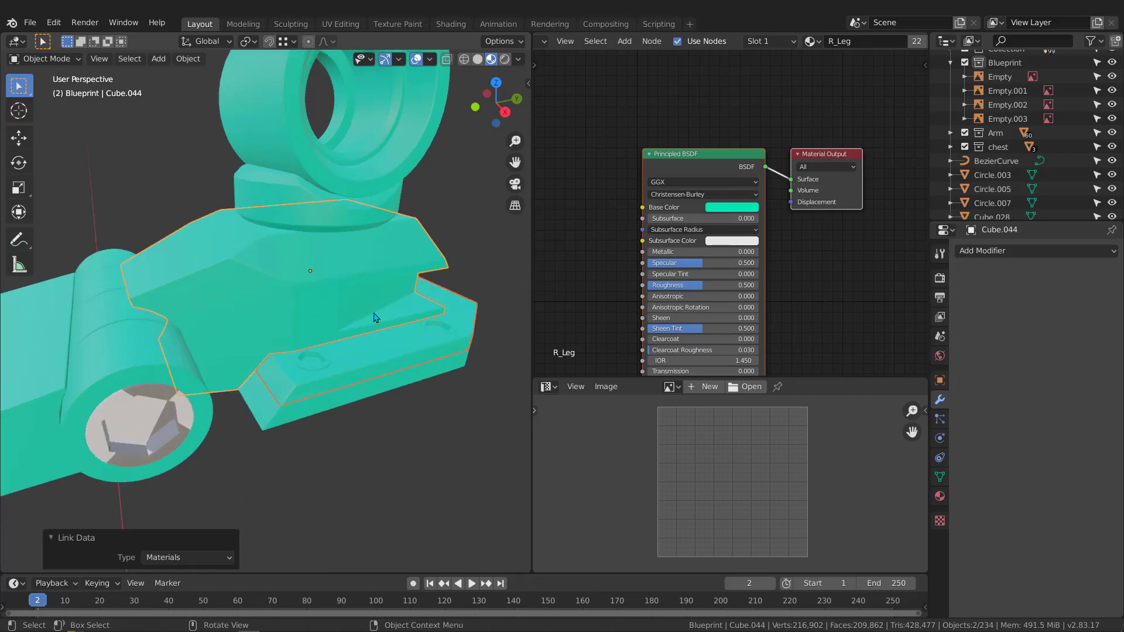
Link the R_Leg material from the -X-side foot body to the checkered hexagonal cap on the toe joint
{"action": "middle_click_drag", "start_coordinate": [374, 313], "coordinate": [244, 348]}
{"action": "left_click", "coordinate": [166, 419]}
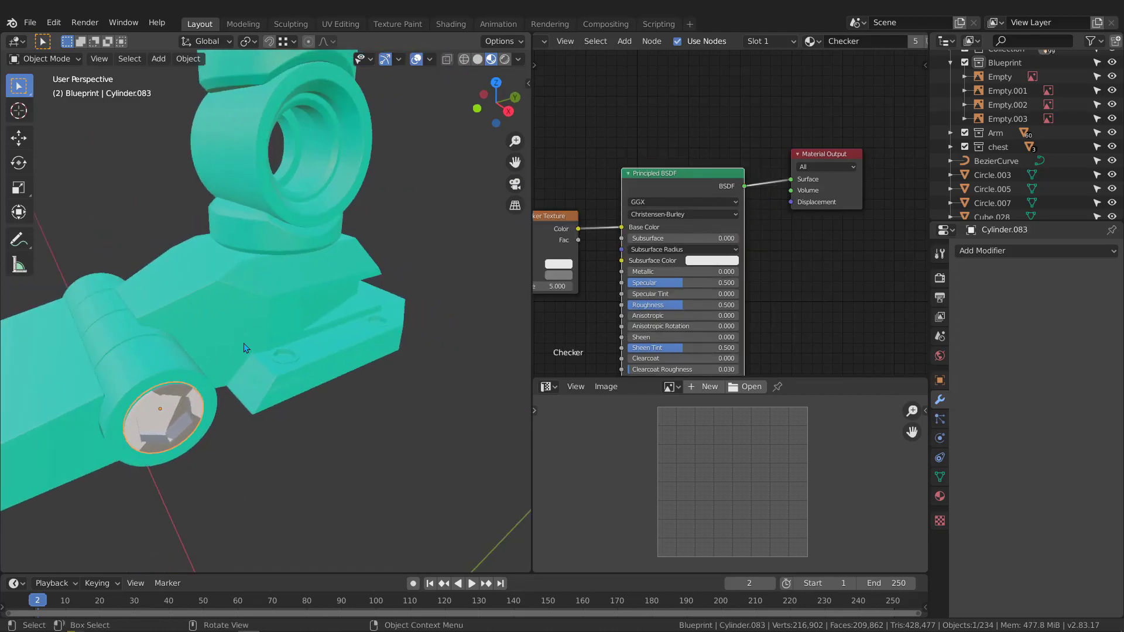
{"action": "left_click", "coordinate": [285, 308], "text": "shift"}
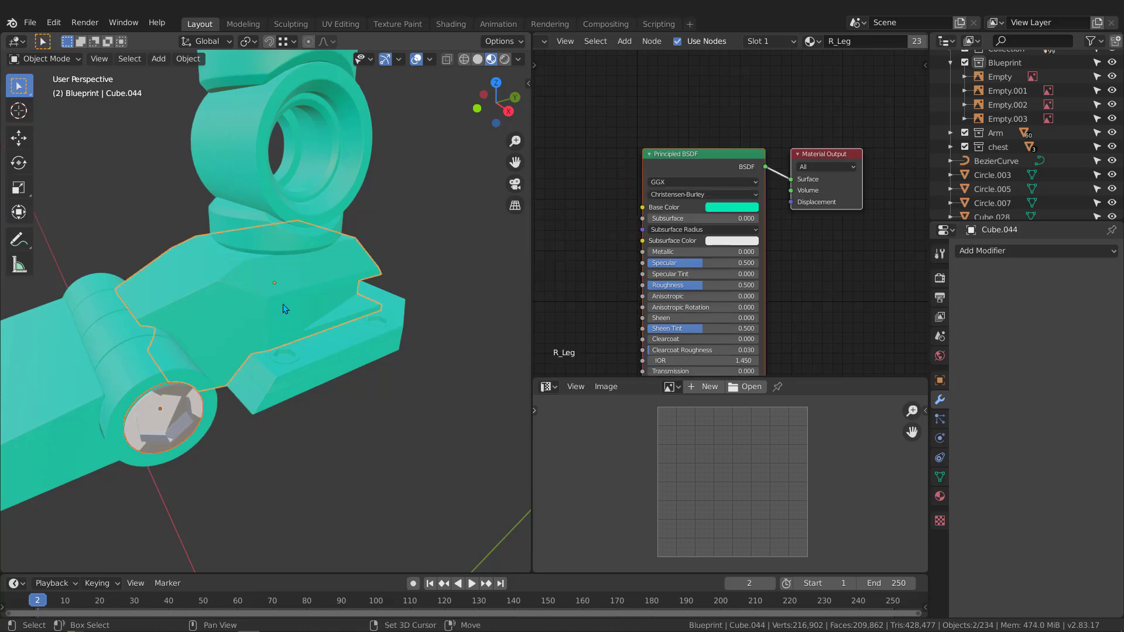
{"action": "key", "text": "ctrl+l"}
{"action": "left_click", "coordinate": [283, 304]}
Box-select the +X-side leg in front view, move its parts to a new collection named L_Leg, and collapse that collection
{"action": "middle_click_drag", "start_coordinate": [283, 304], "coordinate": [300, 345]}
{"action": "key", "text": "KP_1"}
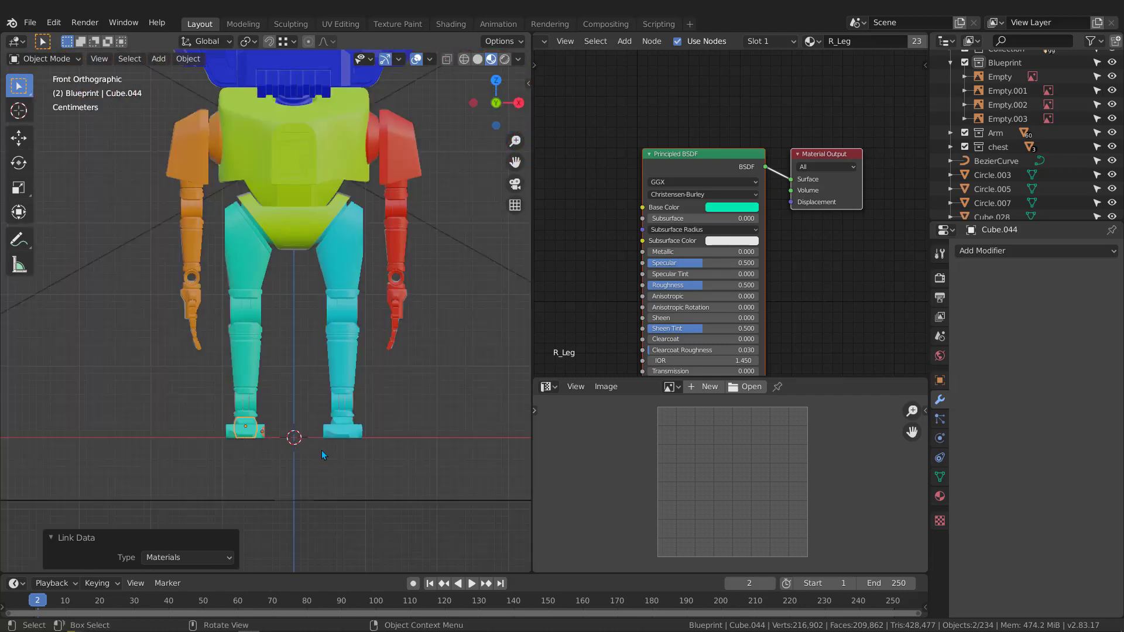
{"action": "left_click_drag", "start_coordinate": [322, 450], "coordinate": [363, 240]}
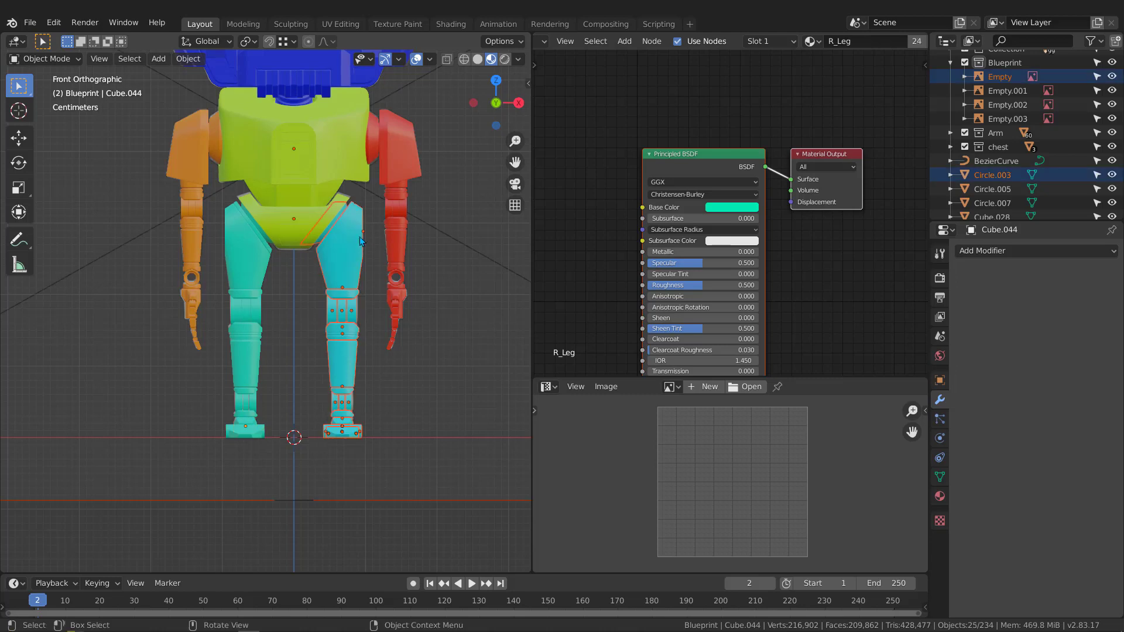
{"action": "scroll", "coordinate": [345, 243], "scroll_direction": "up", "scroll_amount": 3}
{"action": "middle_click_drag", "start_coordinate": [326, 310], "coordinate": [350, 346]}
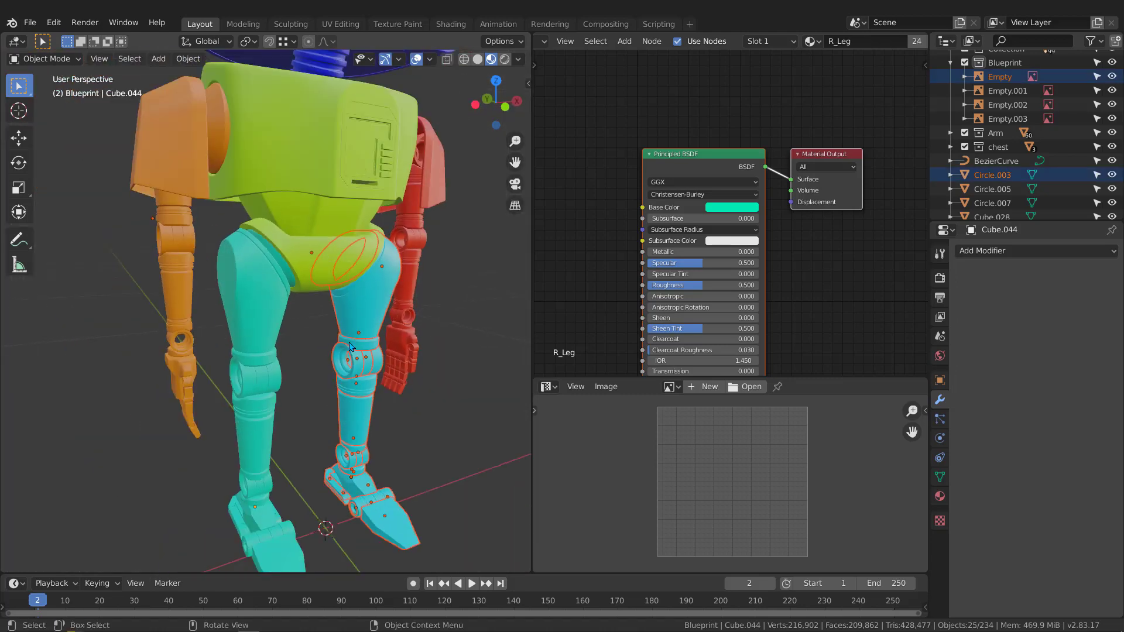
{"action": "key", "text": "m"}
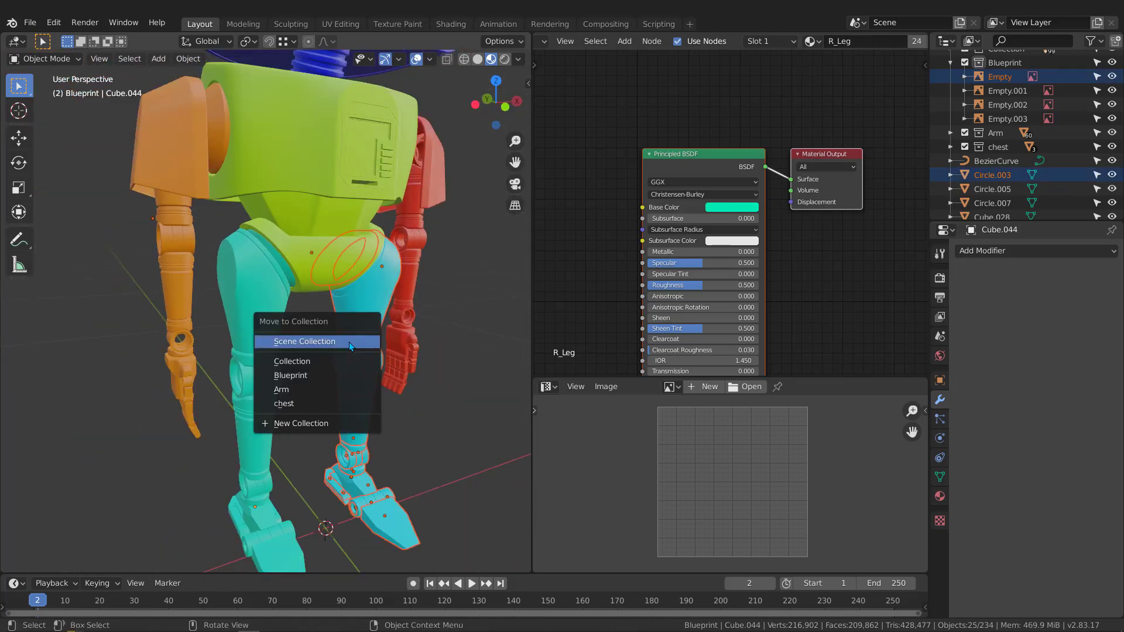
{"action": "left_click", "coordinate": [310, 423]}
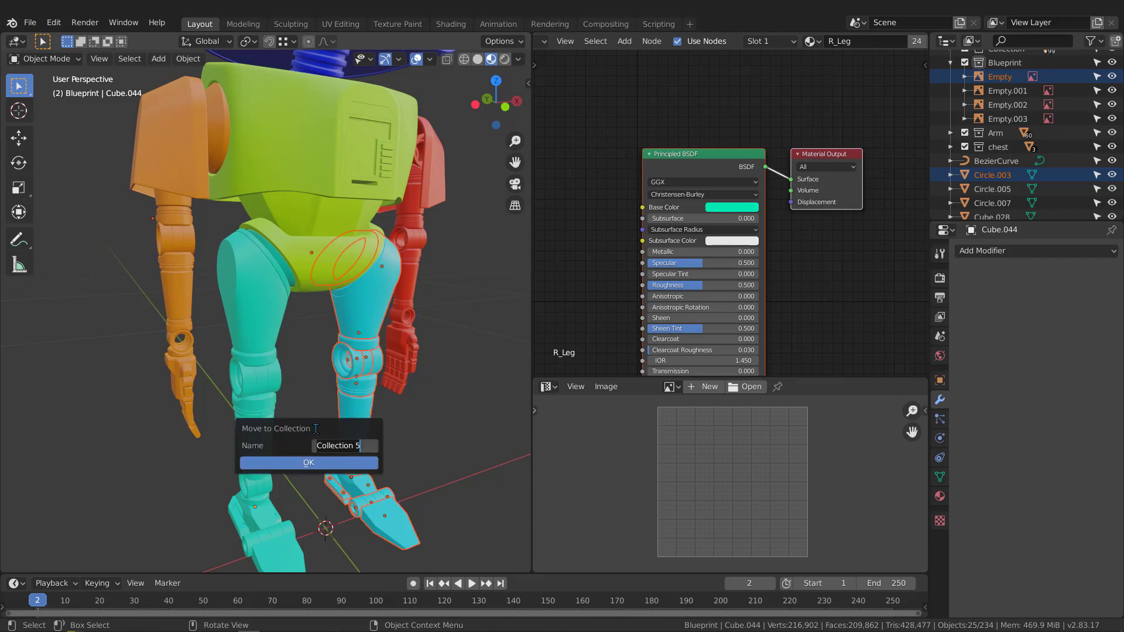
{"action": "type", "text": "L_Leg"}
{"action": "key", "text": "Return"}
{"action": "left_click", "coordinate": [308, 463]}
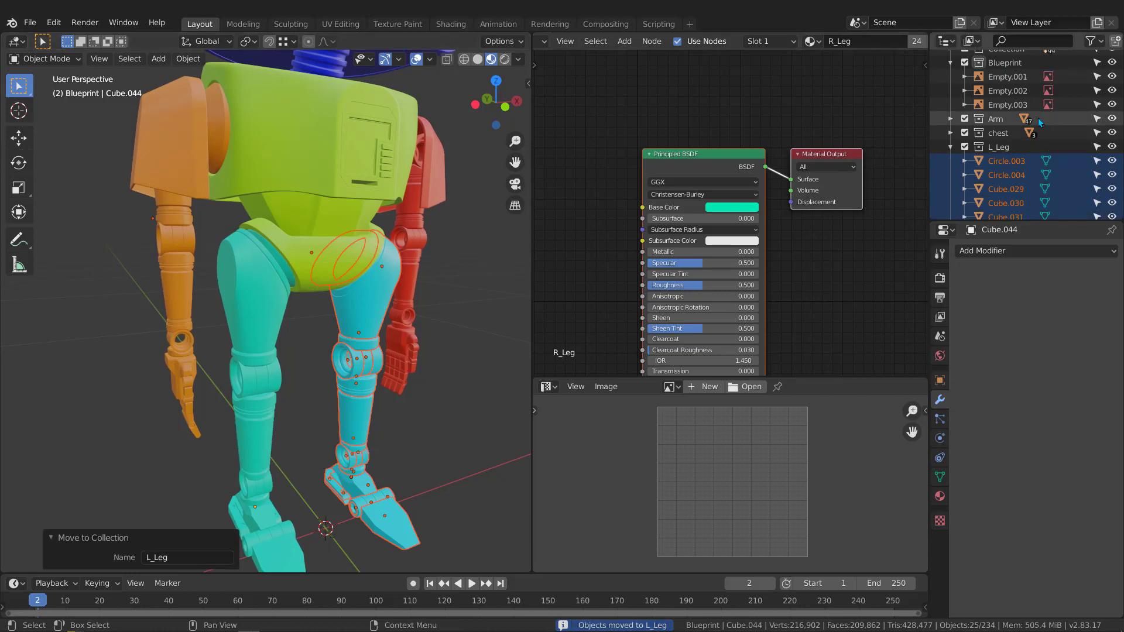
{"action": "left_click", "coordinate": [951, 148]}
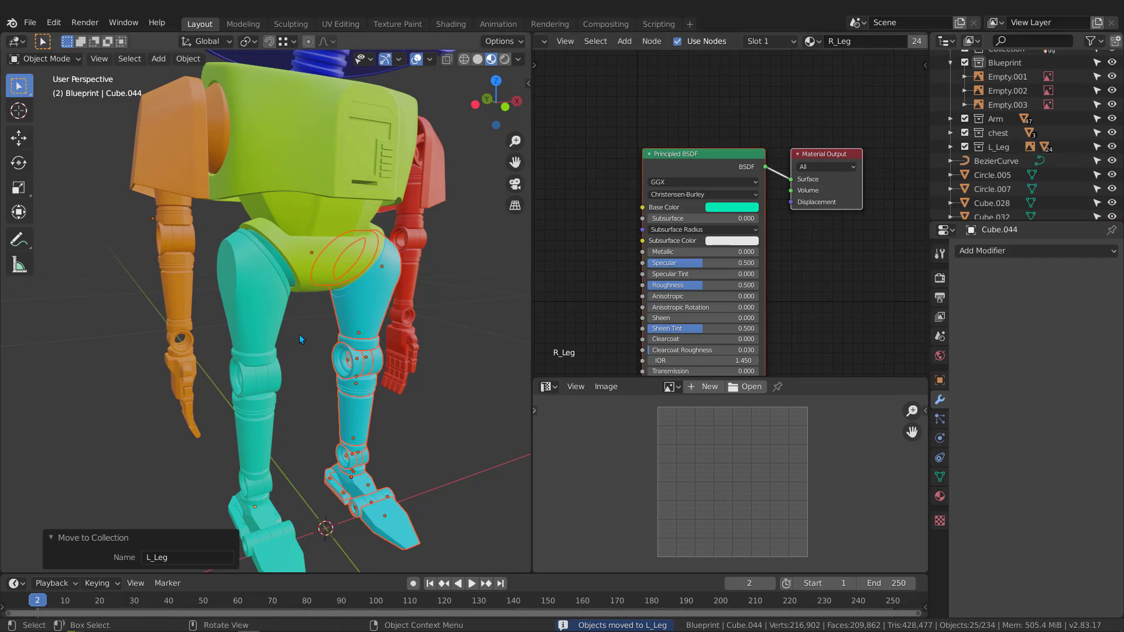
Box-select the -X-side leg in front view, move its parts to a new collection named R_Leg, and collapse that collection
{"action": "scroll", "coordinate": [300, 335], "scroll_direction": "down", "scroll_amount": 3}
{"action": "key", "text": "KP_1"}
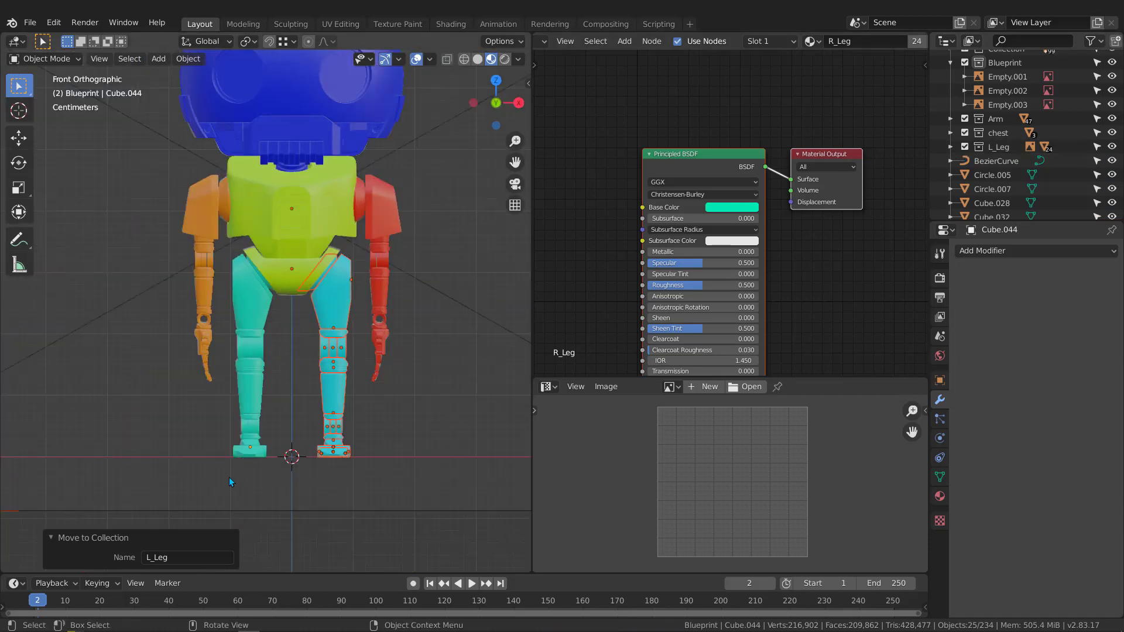
{"action": "left_click_drag", "start_coordinate": [229, 475], "coordinate": [262, 282]}
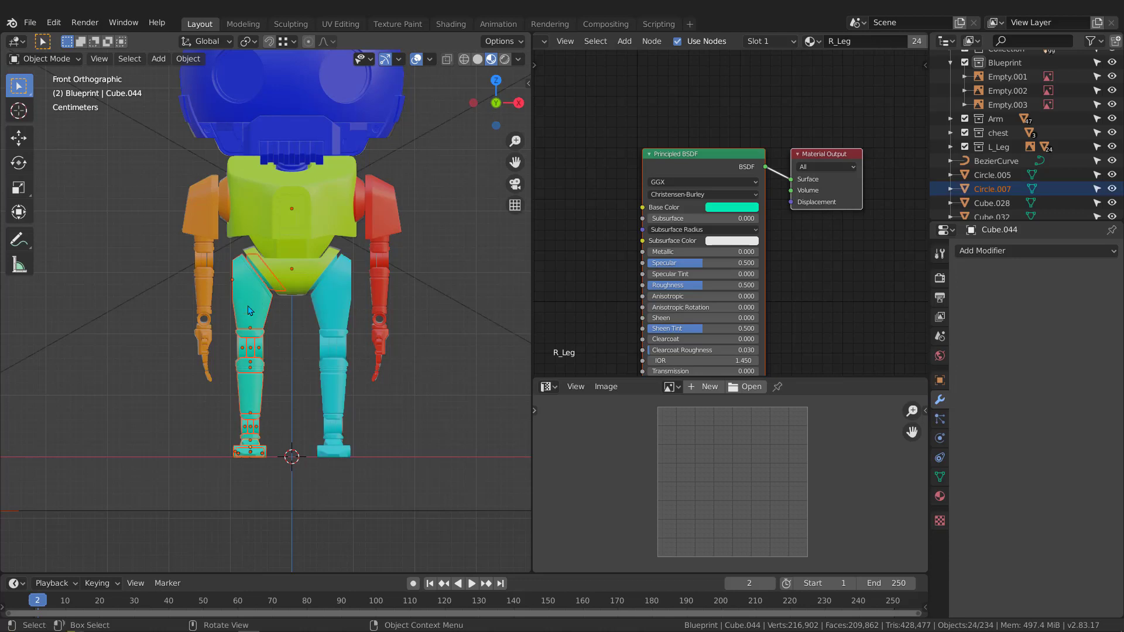
{"action": "scroll", "coordinate": [246, 281], "scroll_direction": "up", "scroll_amount": 4}
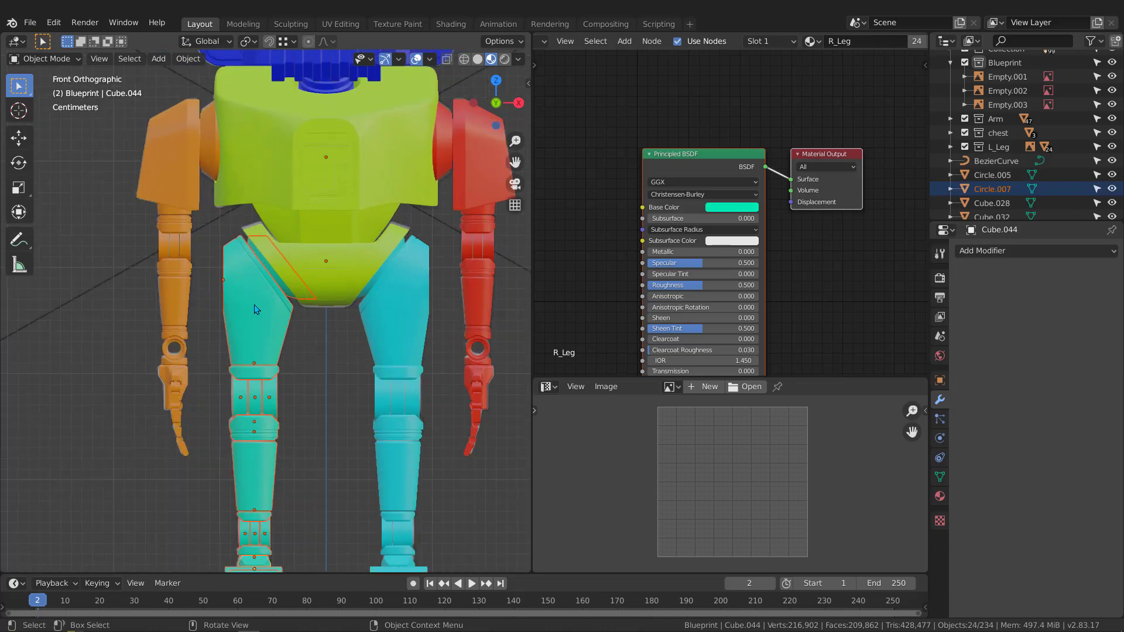
{"action": "middle_click_drag", "start_coordinate": [249, 301], "coordinate": [288, 309]}
{"action": "key", "text": "m"}
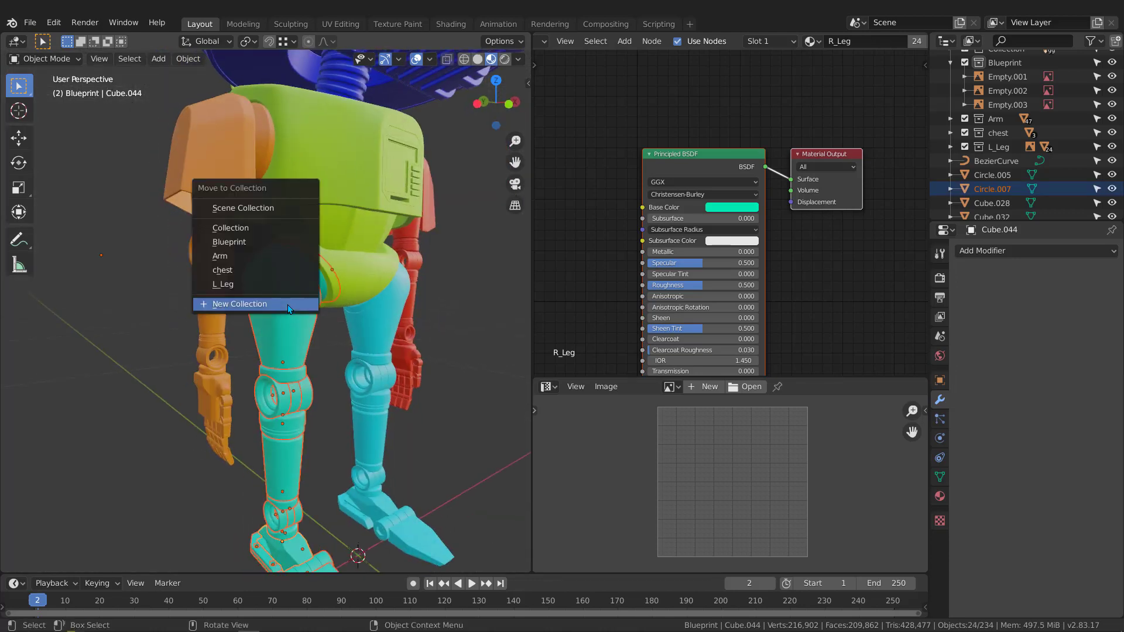
{"action": "left_click", "coordinate": [288, 308]}
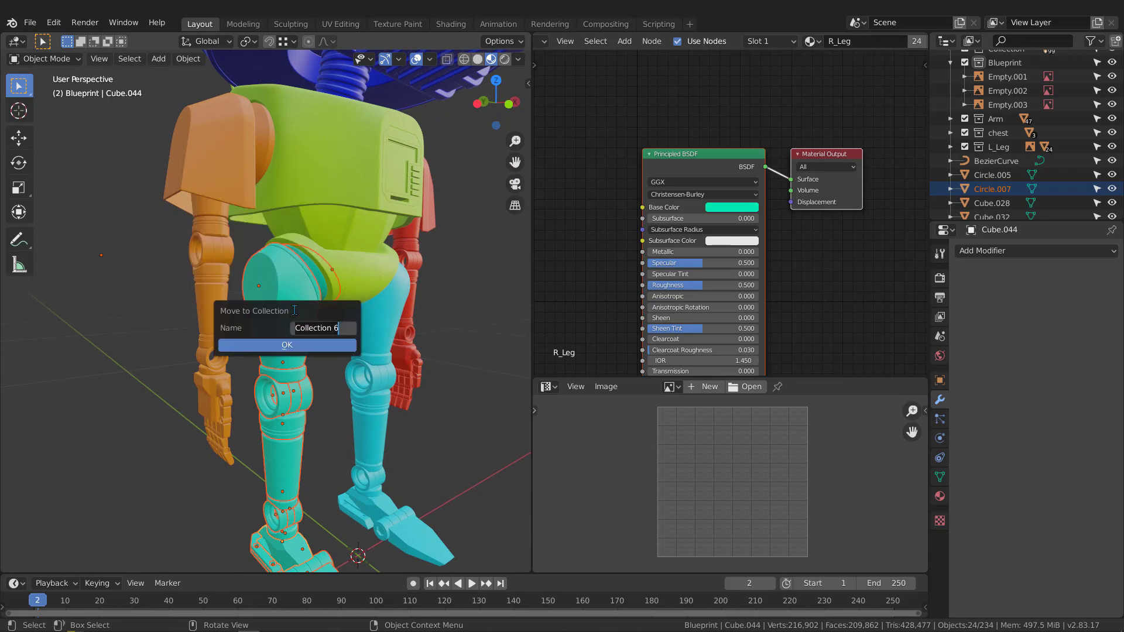
{"action": "type", "text": "R_Leg"}
{"action": "key", "text": "Return"}
{"action": "left_click", "coordinate": [299, 346]}
{"action": "middle_click_drag", "start_coordinate": [299, 351], "coordinate": [363, 340]}
{"action": "left_click", "coordinate": [951, 161]}
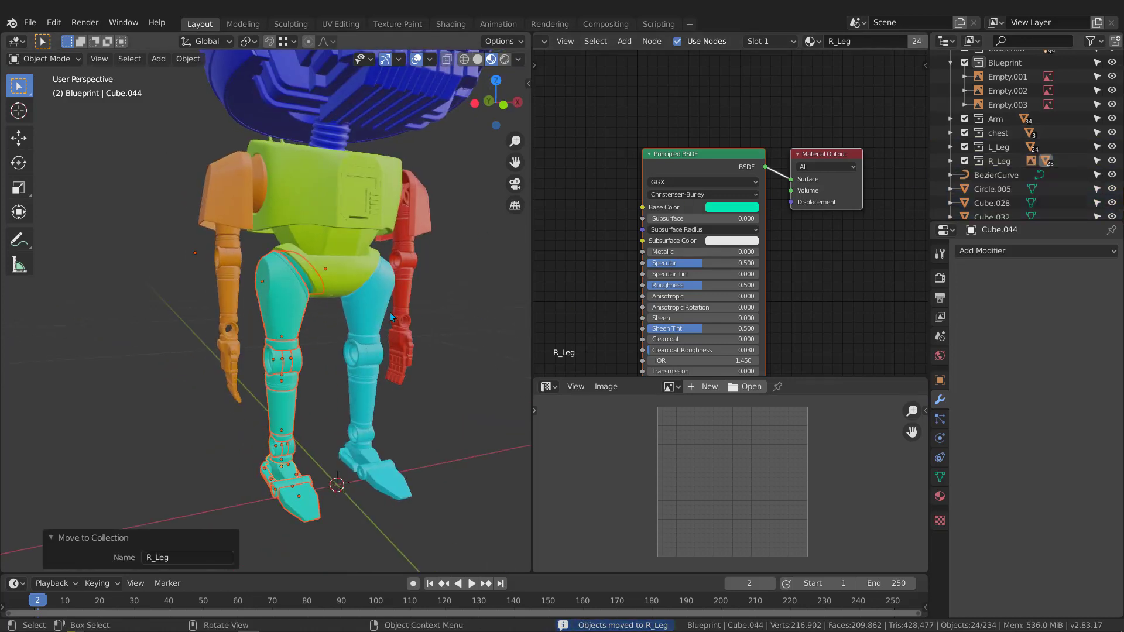
Box-select the red +X-side arm in front view, move its parts to a new collection named L_Arm, and collapse that collection
{"action": "key", "text": "KP_1"}
{"action": "scroll", "coordinate": [391, 317], "scroll_direction": "down", "scroll_amount": 2}
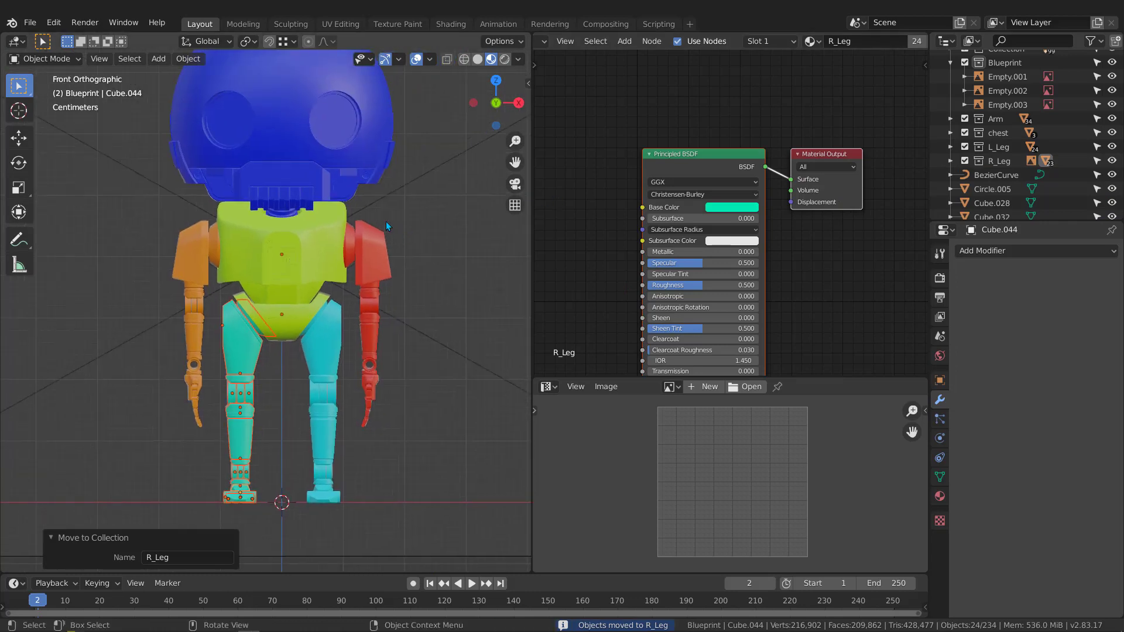
{"action": "key", "text": "b"}
{"action": "left_click_drag", "start_coordinate": [352, 204], "coordinate": [437, 465]}
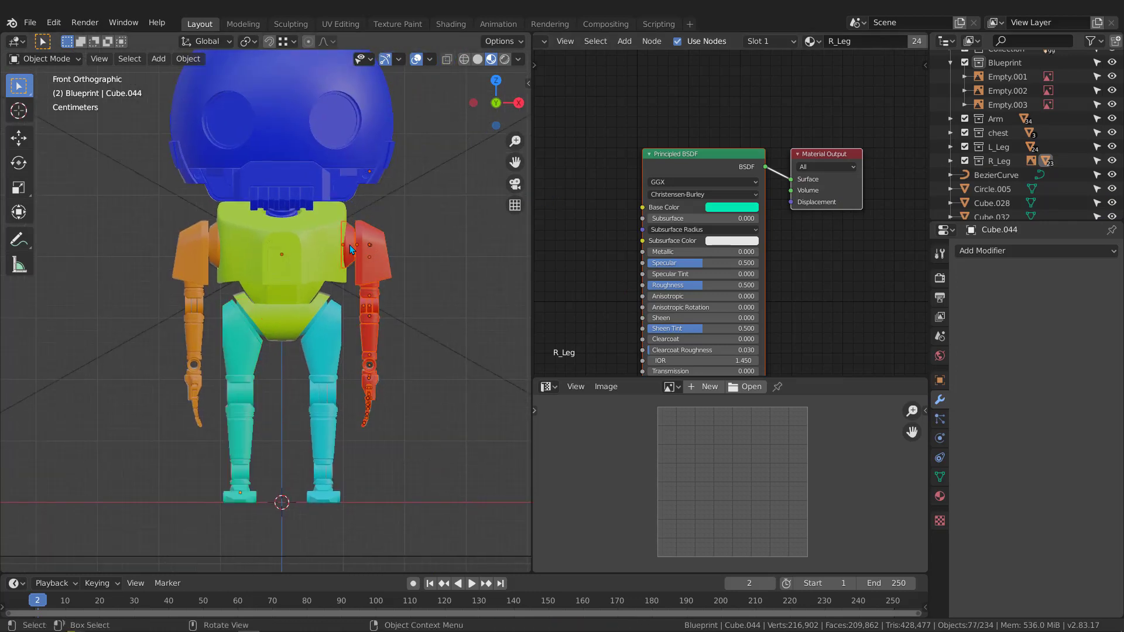
{"action": "scroll", "coordinate": [352, 245], "scroll_direction": "up", "scroll_amount": 3}
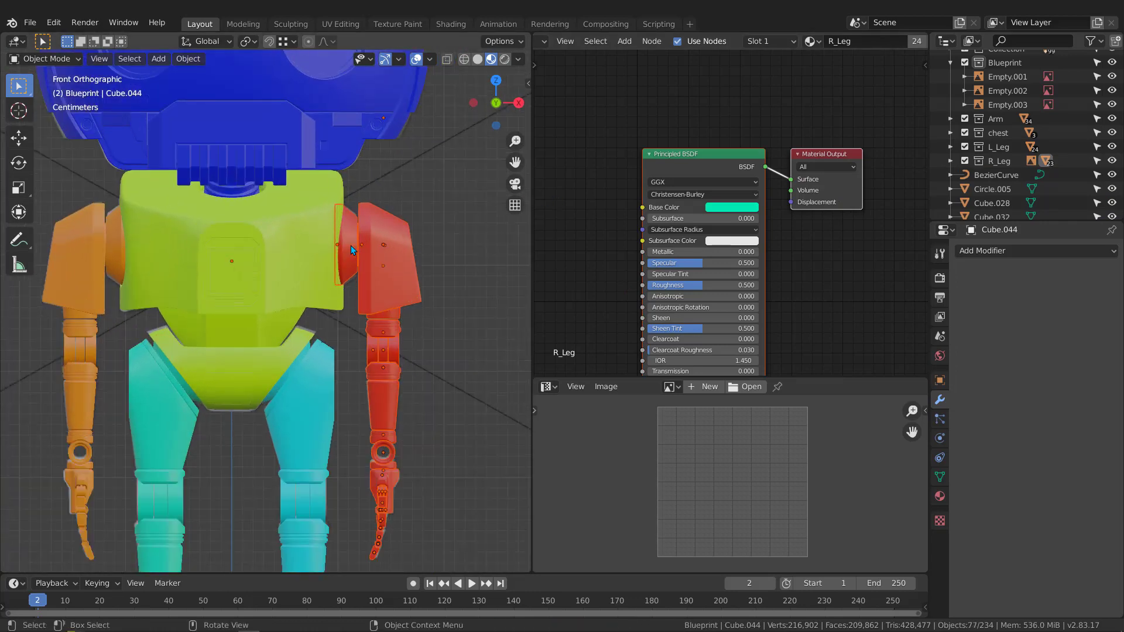
{"action": "key", "text": "m"}
{"action": "left_click", "coordinate": [350, 245]}
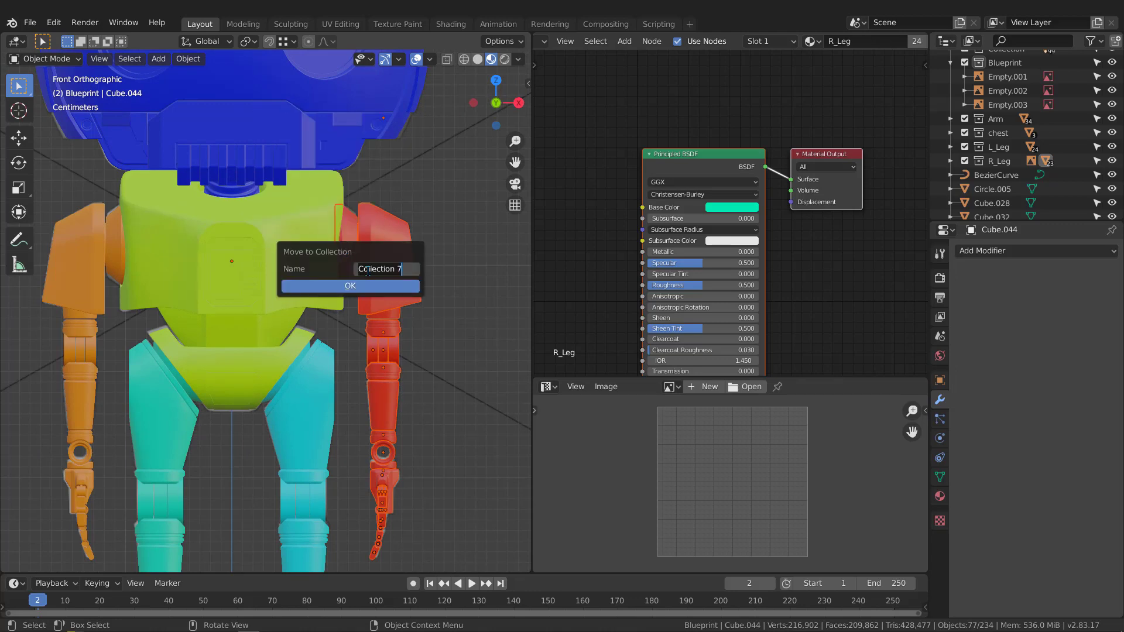
{"action": "type", "text": "L_Arm"}
{"action": "left_click", "coordinate": [349, 286]}
{"action": "scroll", "coordinate": [371, 227], "scroll_direction": "down", "scroll_amount": 5}
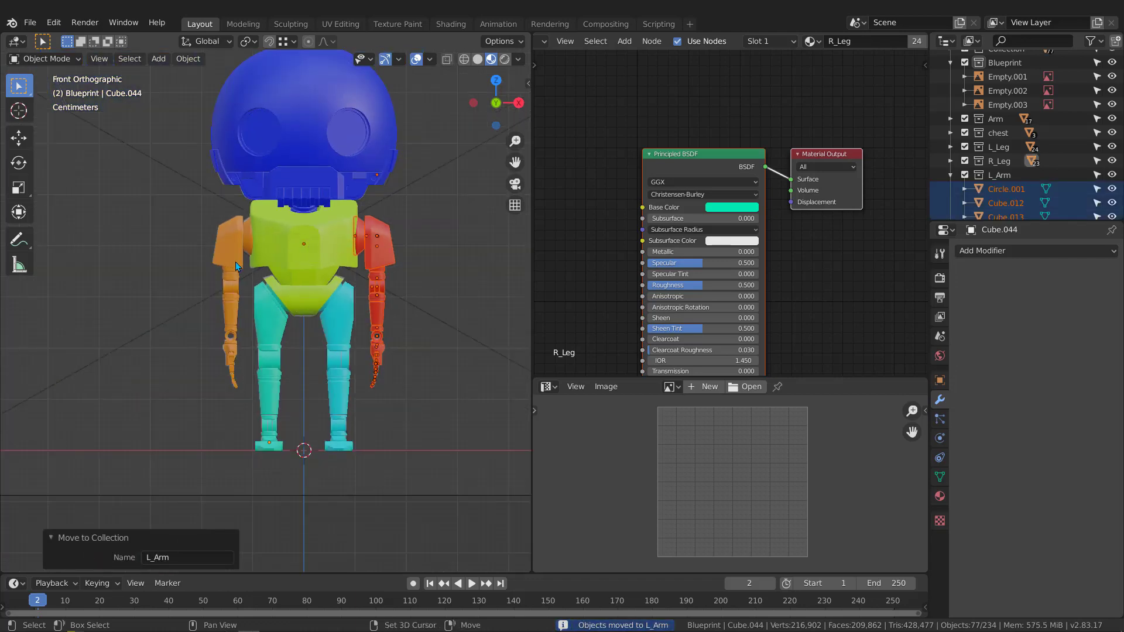
{"action": "left_click", "coordinate": [950, 175]}
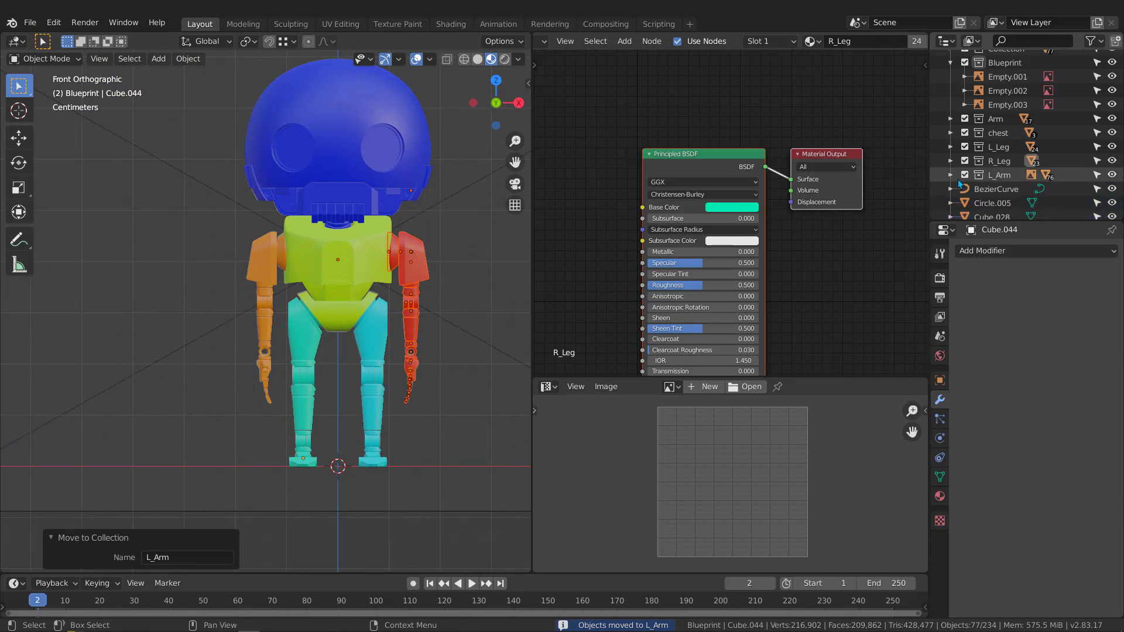
Box-select the orange -X-side arm in front view and move its parts to a new collection named R_Arm
{"action": "left_click_drag", "start_coordinate": [237, 431], "coordinate": [279, 228]}
{"action": "scroll", "coordinate": [265, 253], "scroll_direction": "up", "scroll_amount": 2}
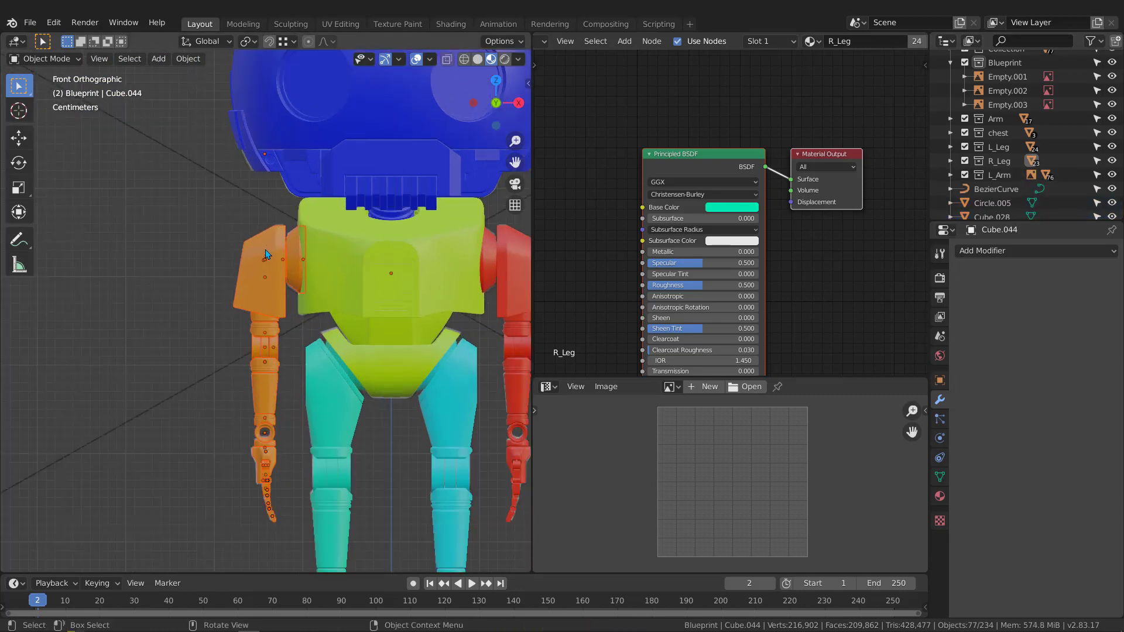
{"action": "key", "text": "m"}
{"action": "left_click", "coordinate": [265, 249]}
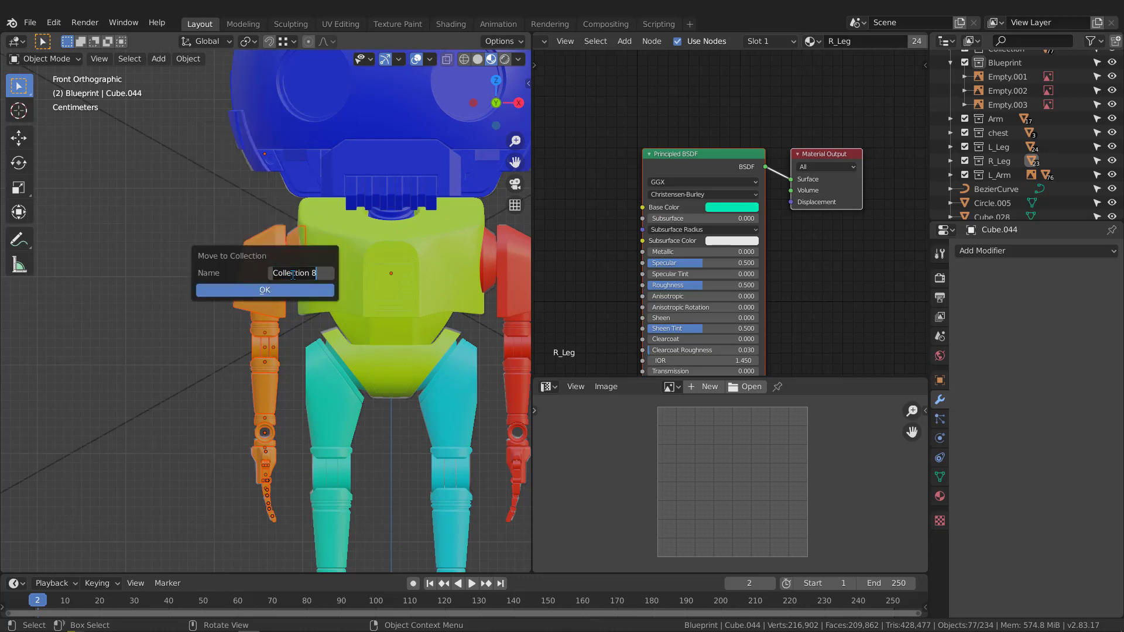
{"action": "type", "text": "R"}
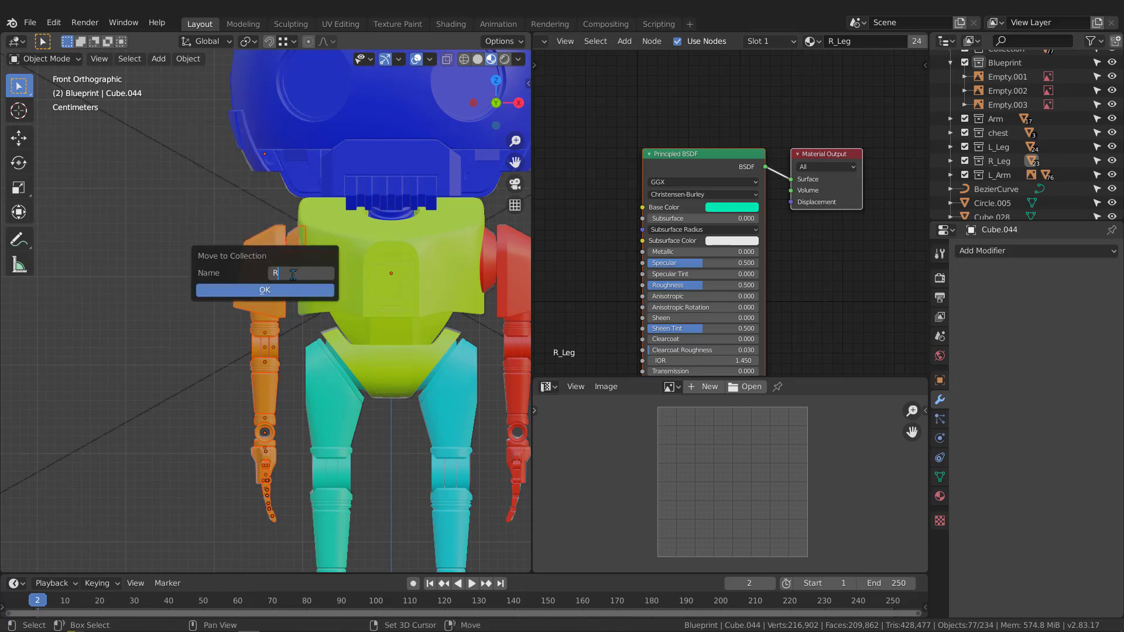
{"action": "type", "text": "_Arm"}
{"action": "left_click", "coordinate": [261, 290]}
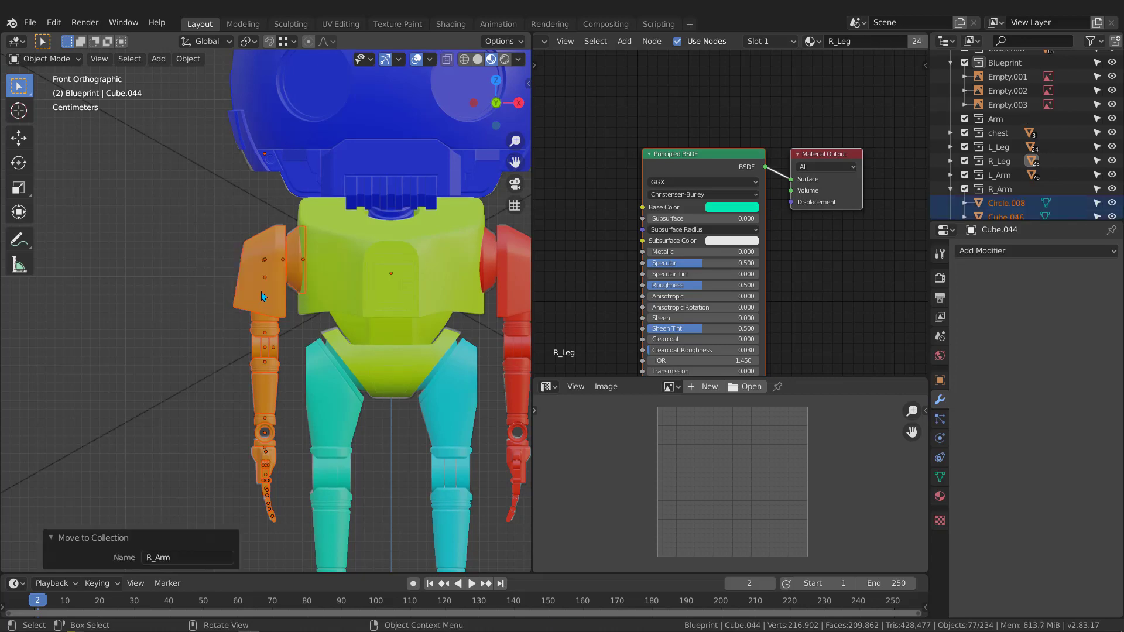
Select the blue head parts, leave out the chest parts caught in the box selection, and move them to a new collection named Head
{"action": "scroll", "coordinate": [179, 274], "scroll_direction": "down", "scroll_amount": 2}
{"action": "middle_click_drag", "start_coordinate": [206, 241], "coordinate": [231, 330], "text": "shift"}
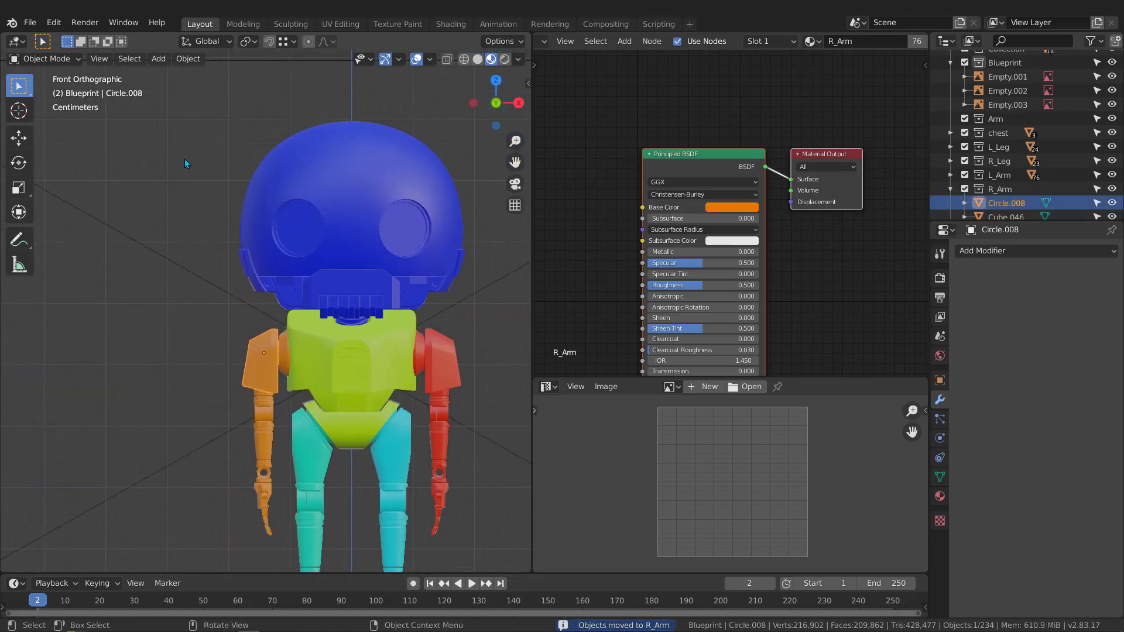
{"action": "left_click_drag", "start_coordinate": [188, 109], "coordinate": [521, 311]}
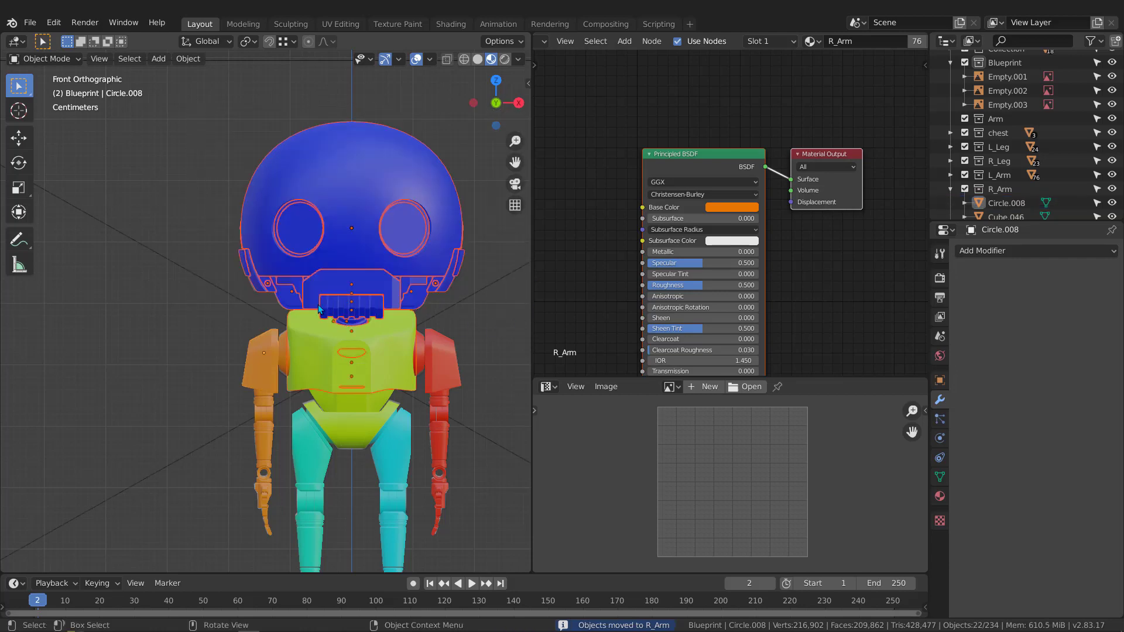
{"action": "scroll", "coordinate": [320, 296], "scroll_direction": "up", "scroll_amount": 2}
{"action": "left_click_drag", "start_coordinate": [218, 329], "coordinate": [370, 408], "text": "ctrl"}
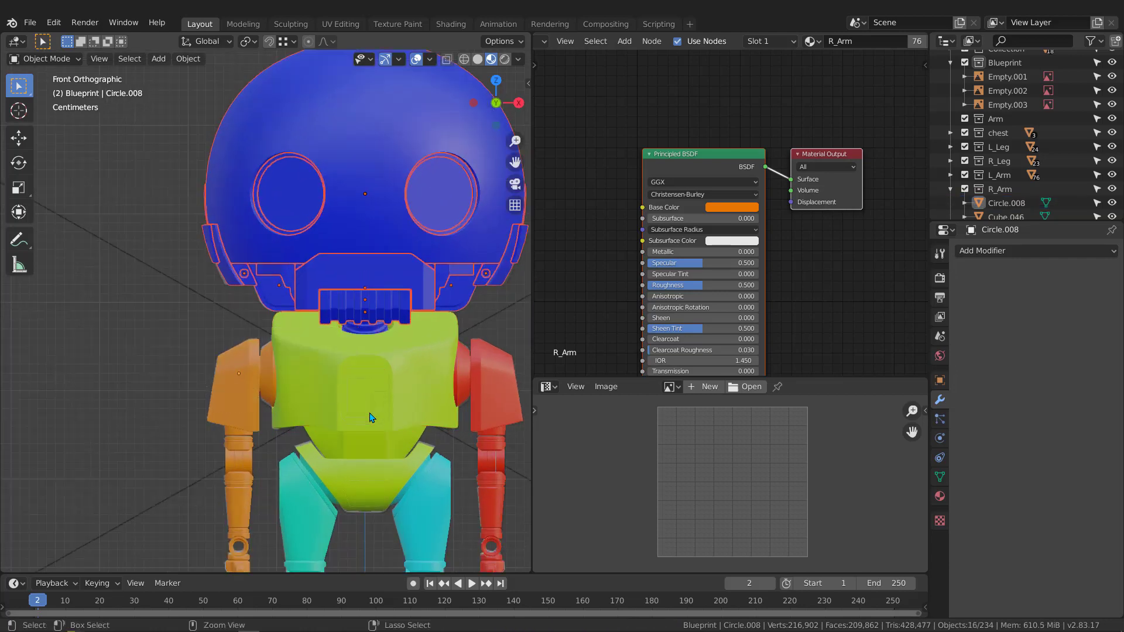
{"action": "middle_click_drag", "start_coordinate": [369, 408], "coordinate": [328, 325], "text": "shift"}
{"action": "left_click", "coordinate": [307, 313], "text": "shift"}
{"action": "key", "text": "KP_1"}
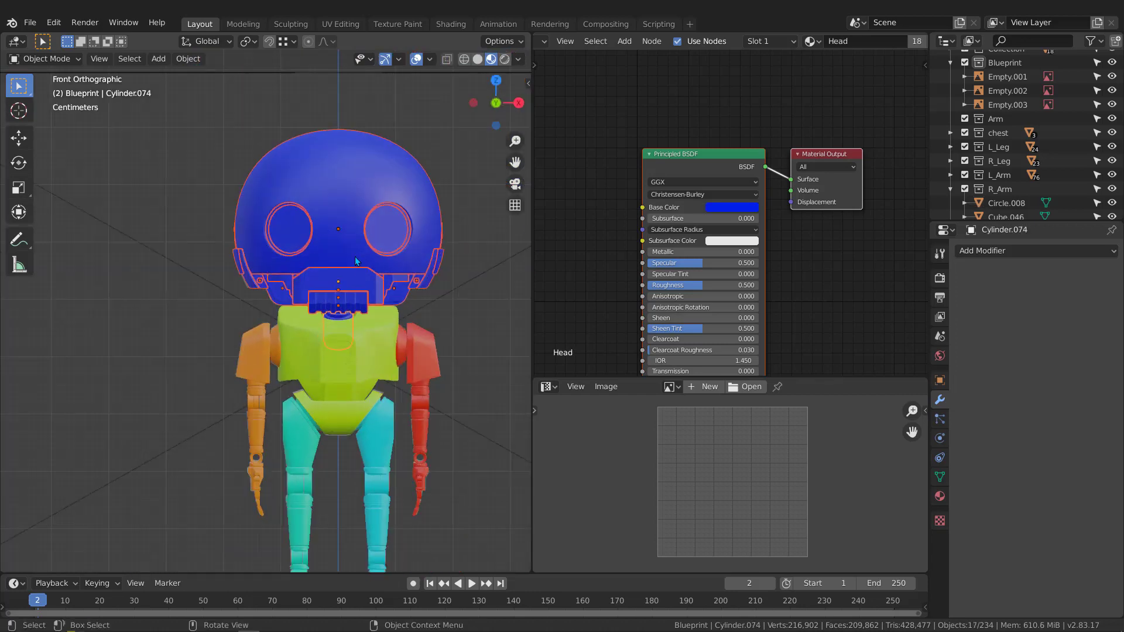
{"action": "key", "text": "m"}
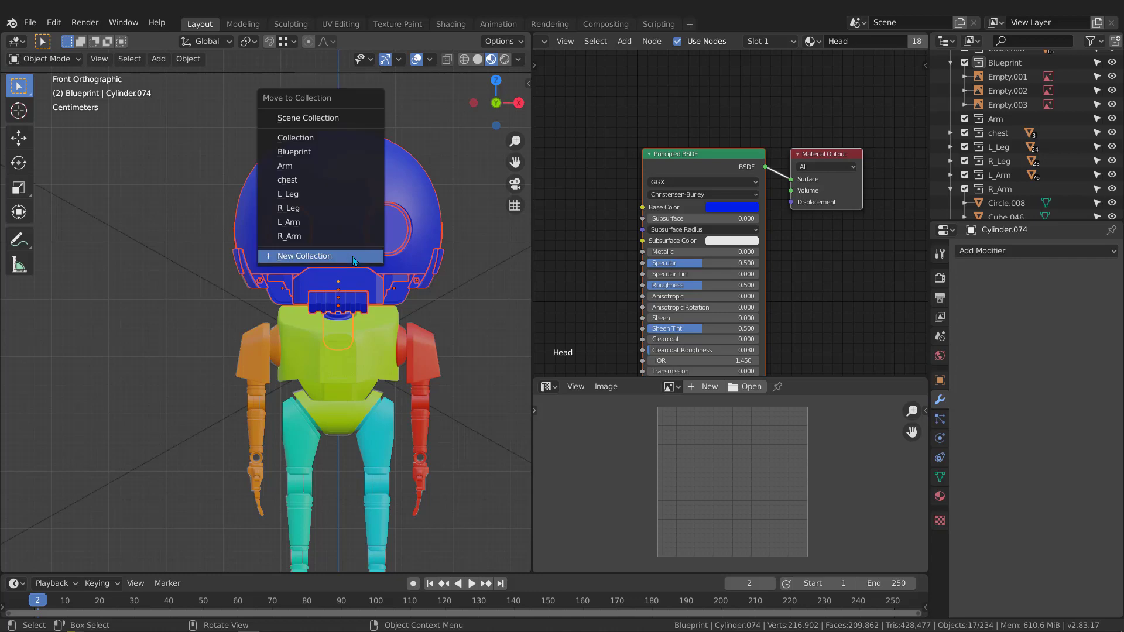
{"action": "left_click", "coordinate": [352, 257]}
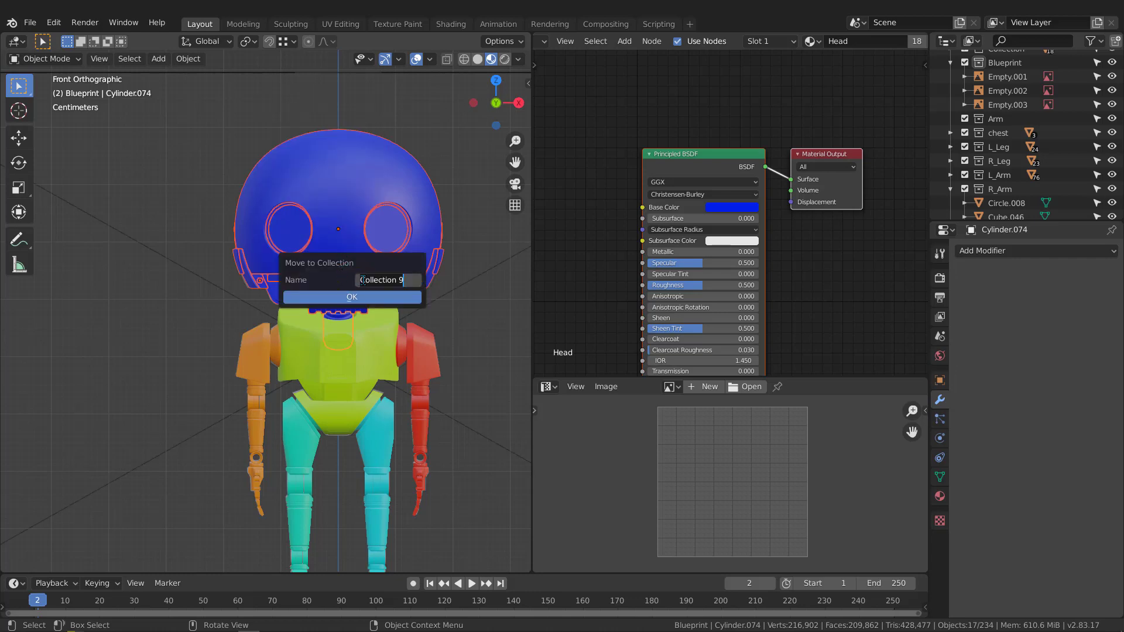
{"action": "key", "text": "BackSpace"}
{"action": "left_click", "coordinate": [362, 297]}
{"action": "left_click", "coordinate": [346, 296]}
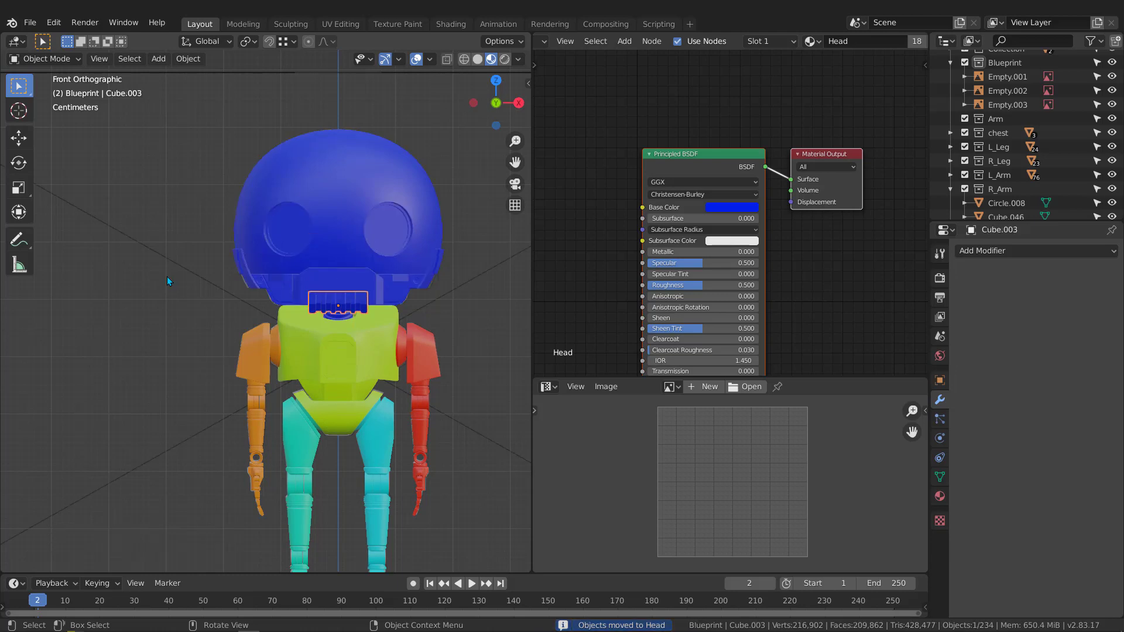
Collapse the R_Arm and Head collections in the outliner
{"action": "left_click", "coordinate": [338, 354]}
{"action": "left_click", "coordinate": [950, 189]}
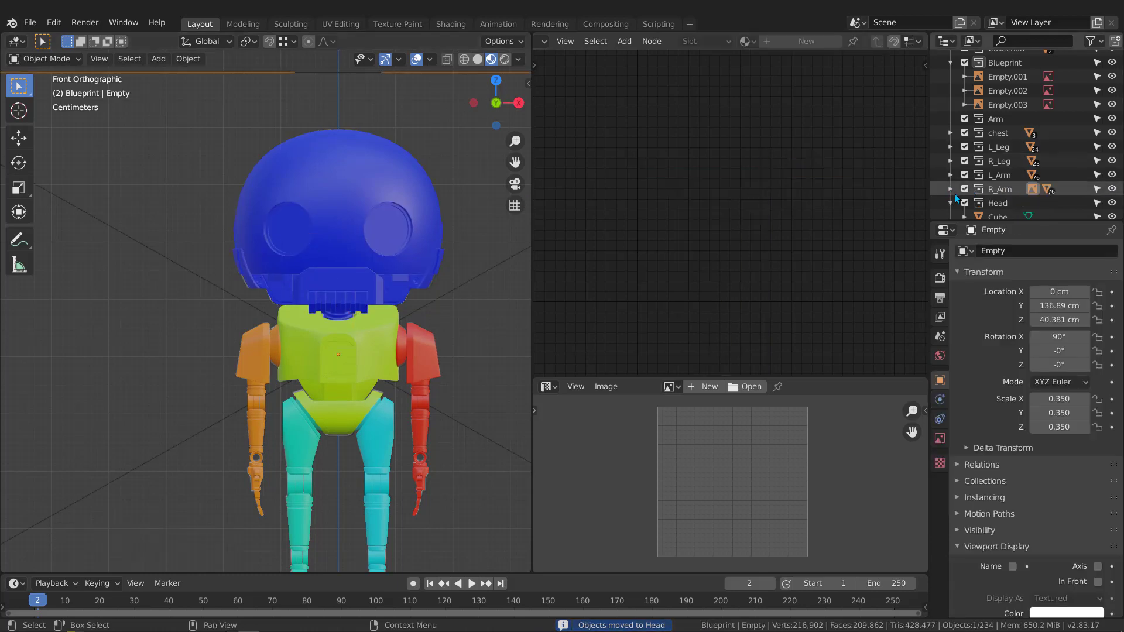
{"action": "left_click", "coordinate": [950, 203]}
{"action": "scroll", "coordinate": [990, 168], "scroll_direction": "down", "scroll_amount": 3}
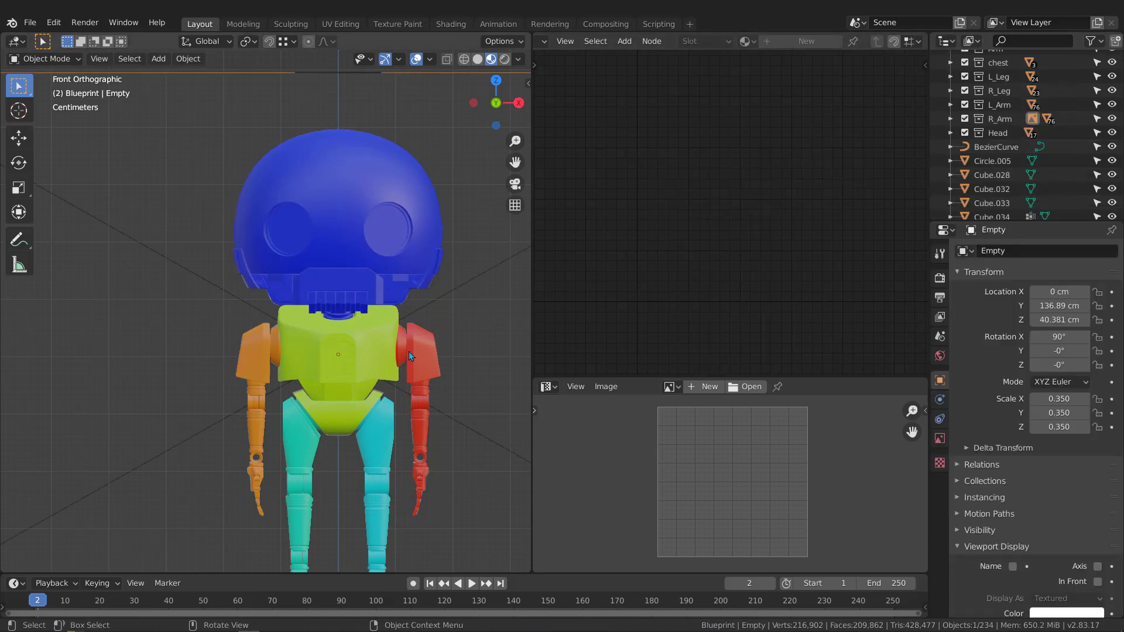
Box-select the green chest and pelvis parts, remove the leg and neck parts from the selection, and check it with a cancelled trial move
{"action": "scroll", "coordinate": [316, 299], "scroll_direction": "down", "scroll_amount": 1}
{"action": "scroll", "coordinate": [312, 295], "scroll_direction": "up", "scroll_amount": 5}
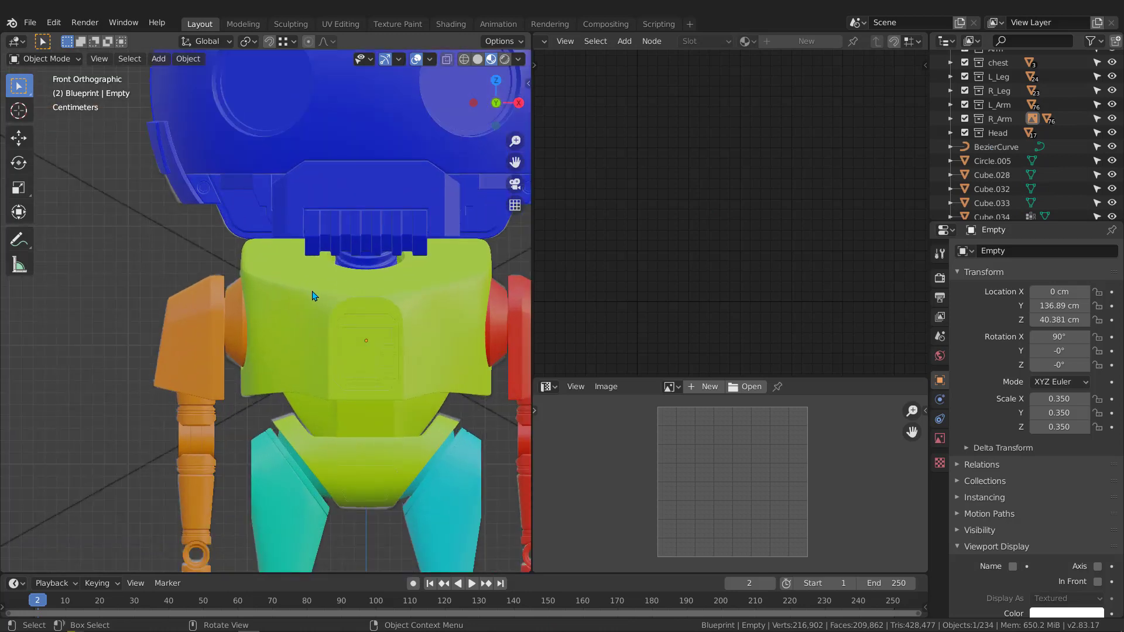
{"action": "left_click_drag", "start_coordinate": [311, 290], "coordinate": [417, 460]}
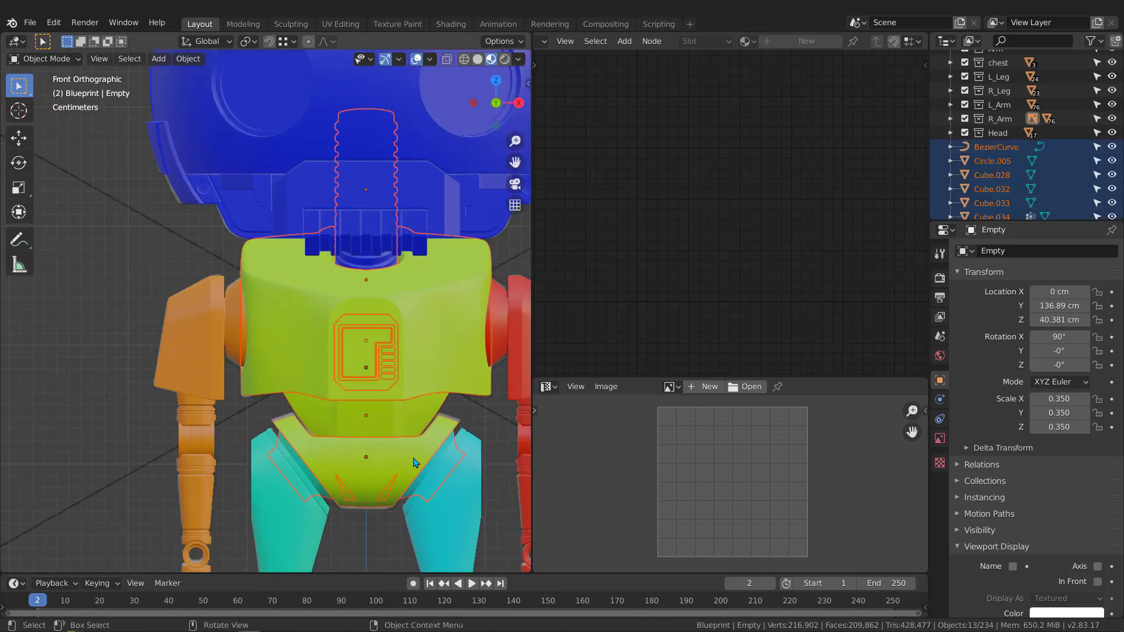
{"action": "left_click", "coordinate": [468, 504], "text": "ctrl"}
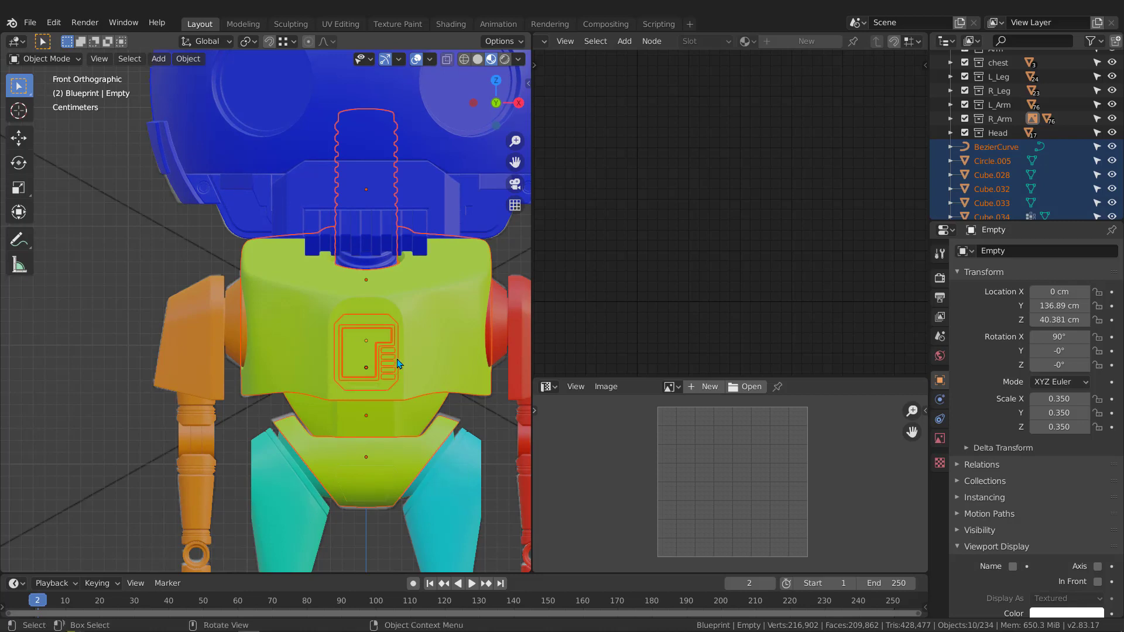
{"action": "left_click", "coordinate": [348, 142], "text": "ctrl"}
{"action": "left_click", "coordinate": [377, 205], "text": "ctrl"}
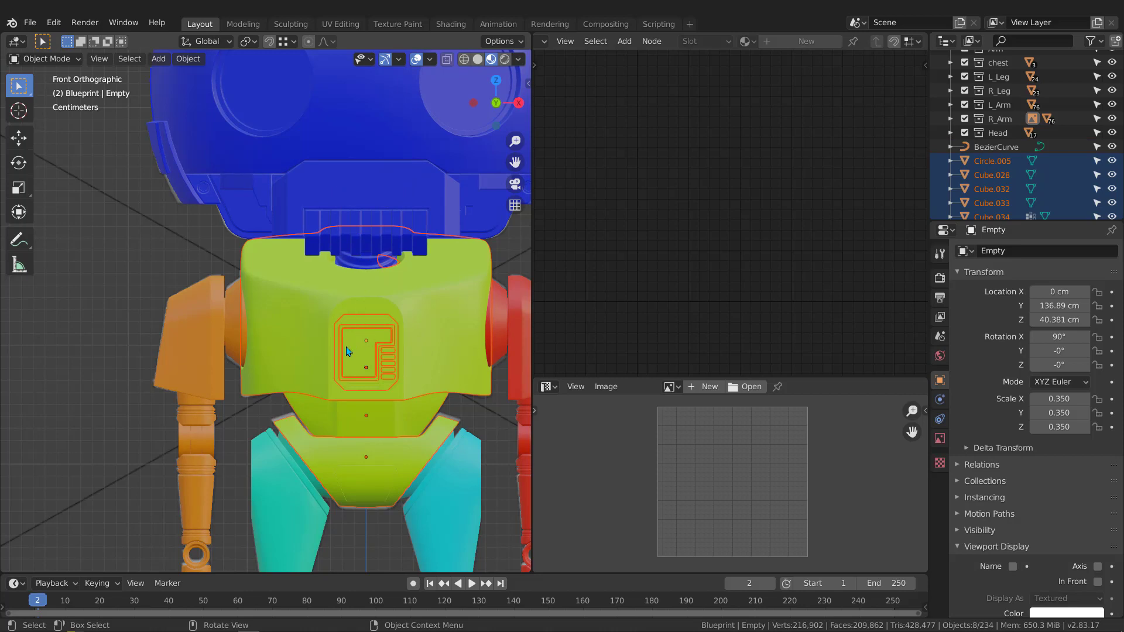
{"action": "middle_click_drag", "start_coordinate": [362, 345], "coordinate": [388, 384]}
{"action": "key", "text": "g"}
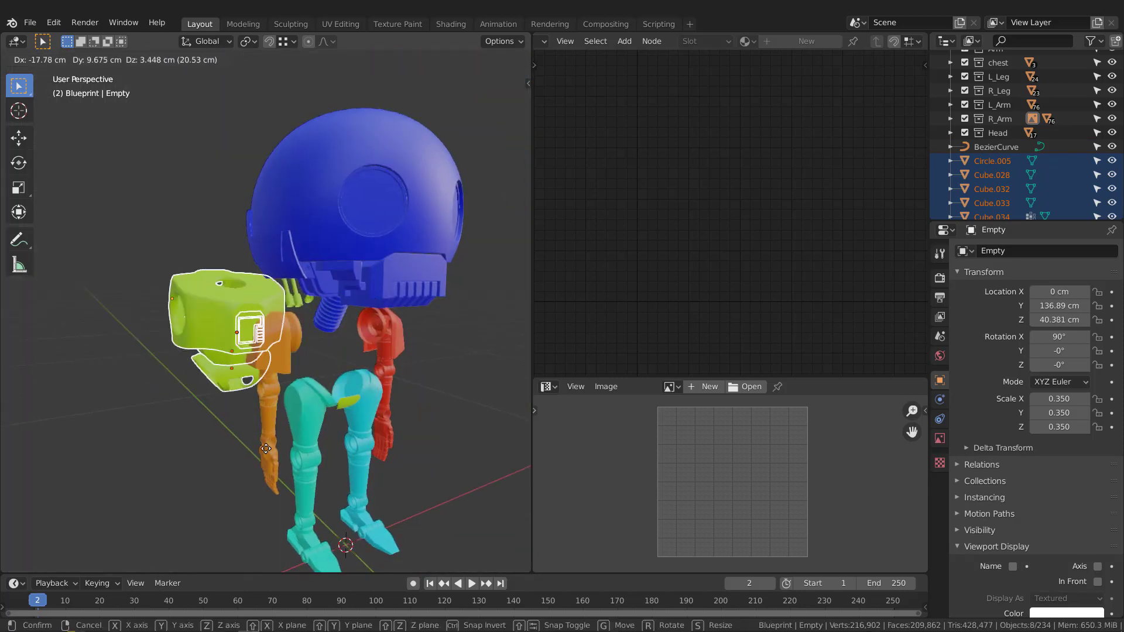
{"action": "key", "text": "Escape"}
Add the remaining pelvis piece and the antenna parts behind the chest to the selection, checking it with a cancelled trial move
{"action": "scroll", "coordinate": [346, 406], "scroll_direction": "up", "scroll_amount": 6}
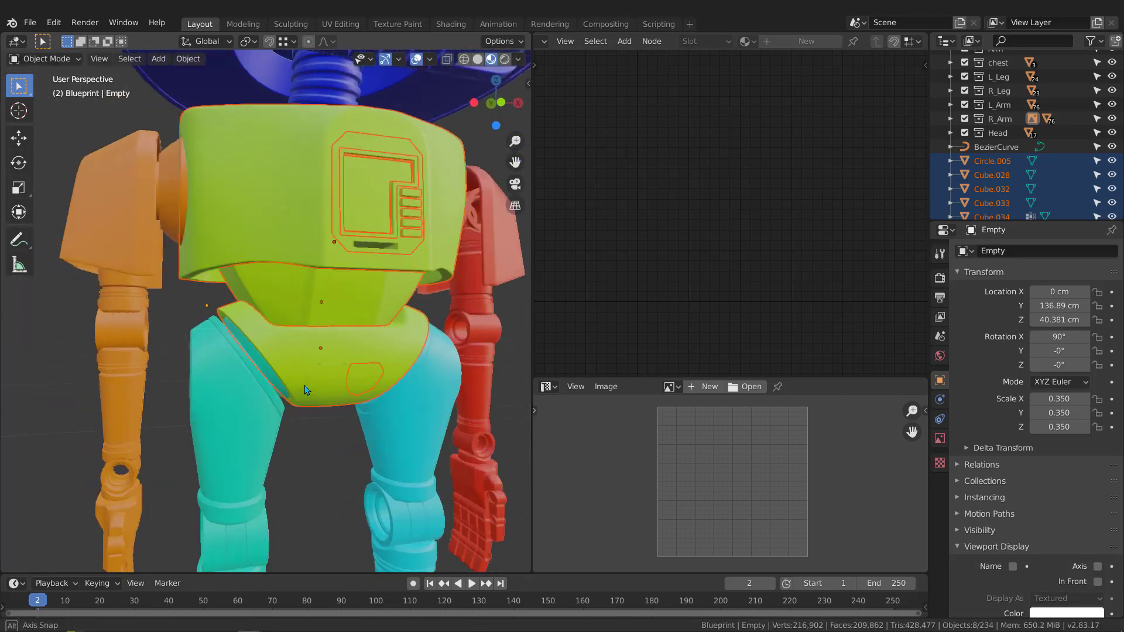
{"action": "left_click", "coordinate": [331, 396], "text": "shift"}
{"action": "middle_click_drag", "start_coordinate": [331, 396], "coordinate": [169, 216]}
{"action": "key", "text": "b"}
{"action": "left_click_drag", "start_coordinate": [169, 215], "coordinate": [186, 199]}
{"action": "middle_click_drag", "start_coordinate": [186, 199], "coordinate": [251, 310]}
{"action": "left_click", "coordinate": [391, 302], "text": "shift"}
{"action": "scroll", "coordinate": [391, 302], "scroll_direction": "down", "scroll_amount": 3}
{"action": "key", "text": "g"}
{"action": "key", "text": "Escape"}
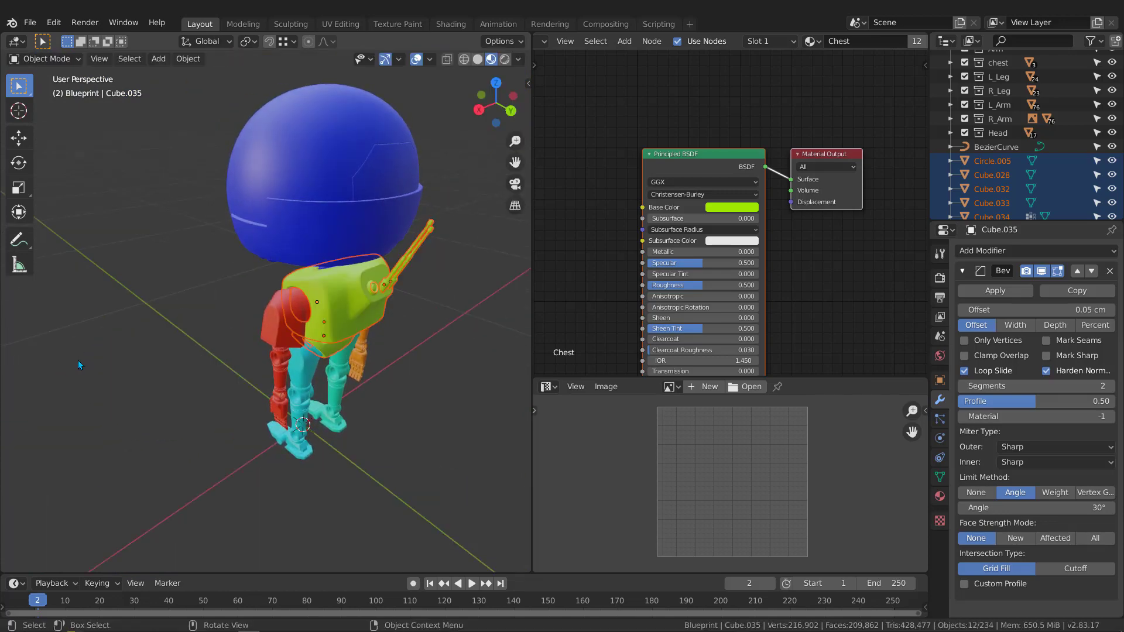
{"action": "middle_click_drag", "start_coordinate": [82, 404], "coordinate": [337, 316]}
{"action": "scroll", "coordinate": [343, 301], "scroll_direction": "up", "scroll_amount": 3}
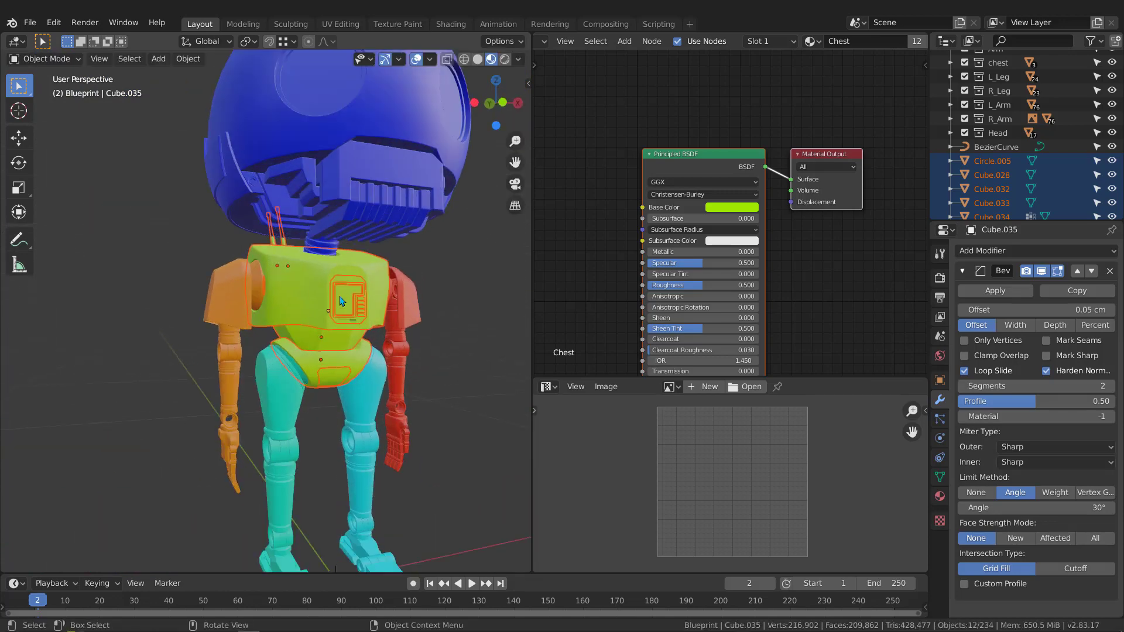
Move the selected chest and pelvis parts to a new collection named CHest and collapse that collection
{"action": "key", "text": "m"}
{"action": "left_click", "coordinate": [341, 297]}
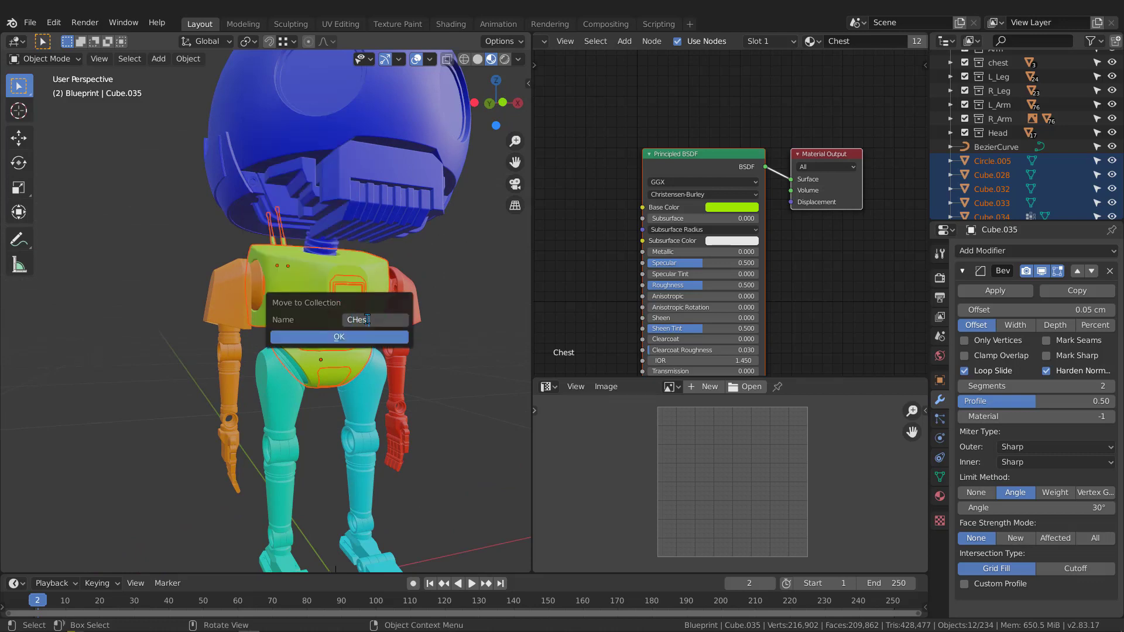
{"action": "type", "text": "t"}
{"action": "key", "text": "Return"}
{"action": "left_click", "coordinate": [344, 338]}
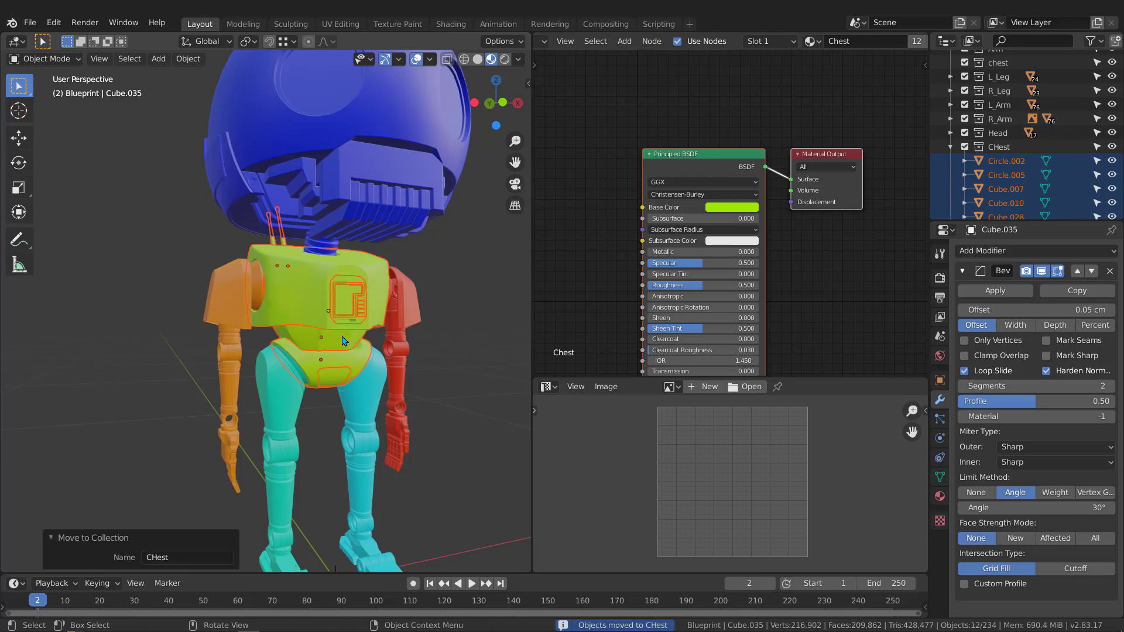
{"action": "scroll", "coordinate": [355, 346], "scroll_direction": "down", "scroll_amount": 2}
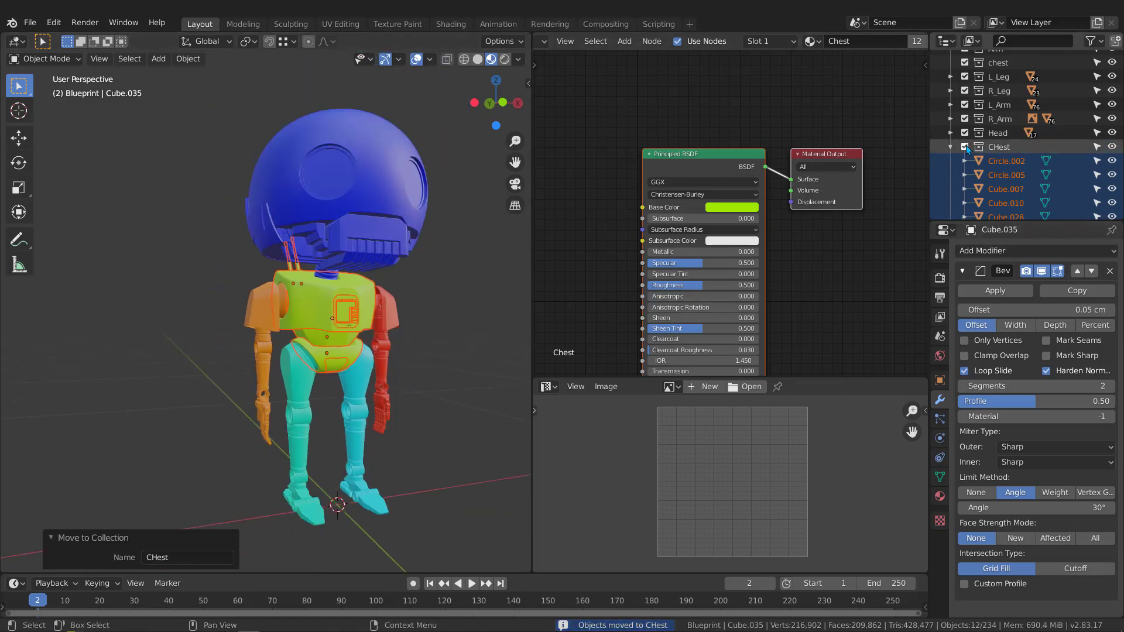
{"action": "scroll", "coordinate": [950, 145], "scroll_direction": "up", "scroll_amount": 5}
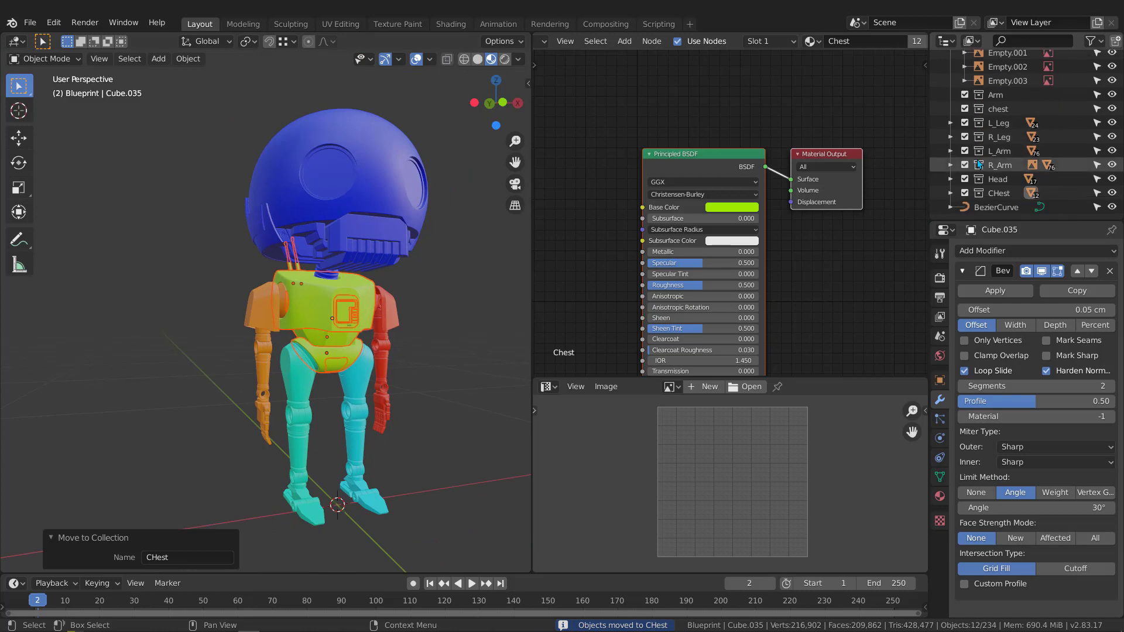
Delete the empty Arm collection from the outliner
{"action": "middle_click_drag", "start_coordinate": [363, 247], "coordinate": [338, 247]}
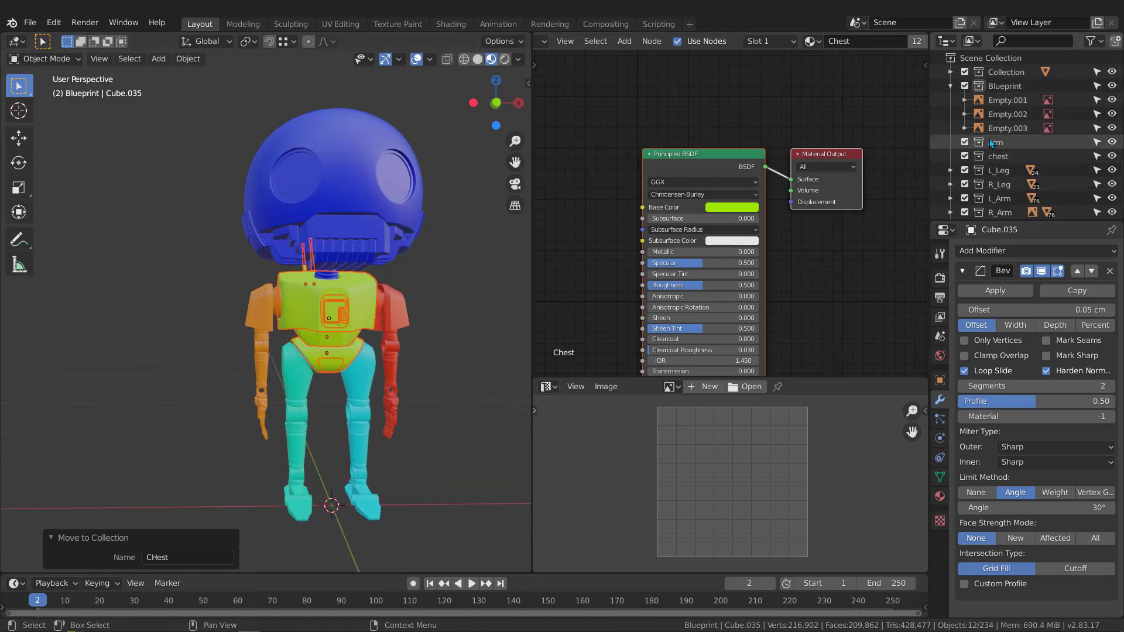
{"action": "middle_click_drag", "start_coordinate": [326, 337], "coordinate": [299, 332]}
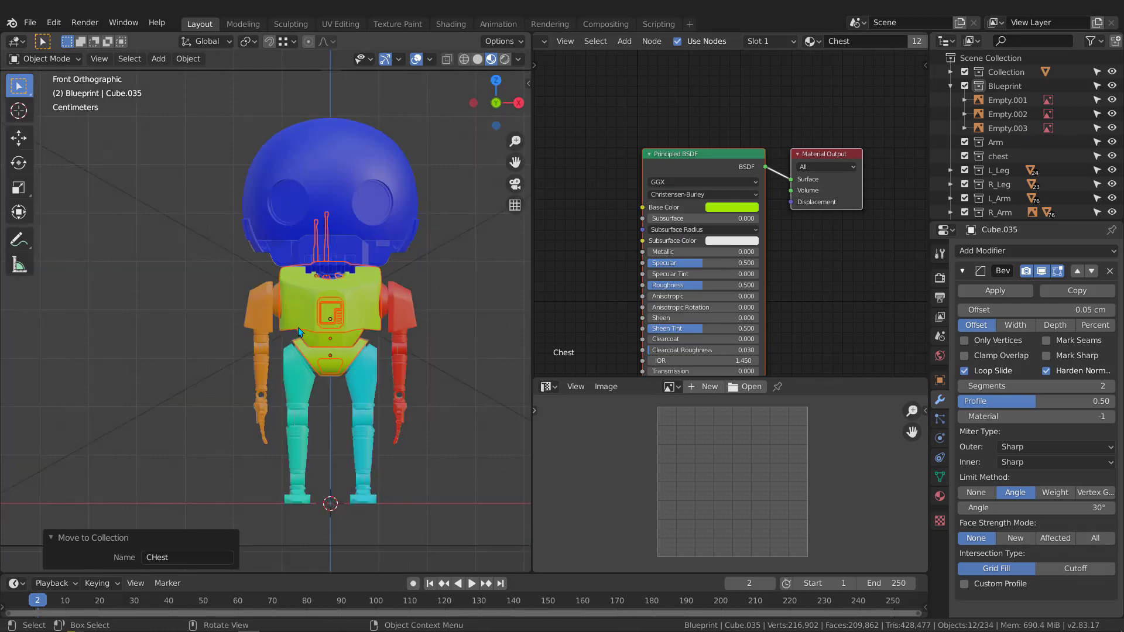
{"action": "left_click", "coordinate": [965, 141]}
{"action": "left_click", "coordinate": [964, 141]}
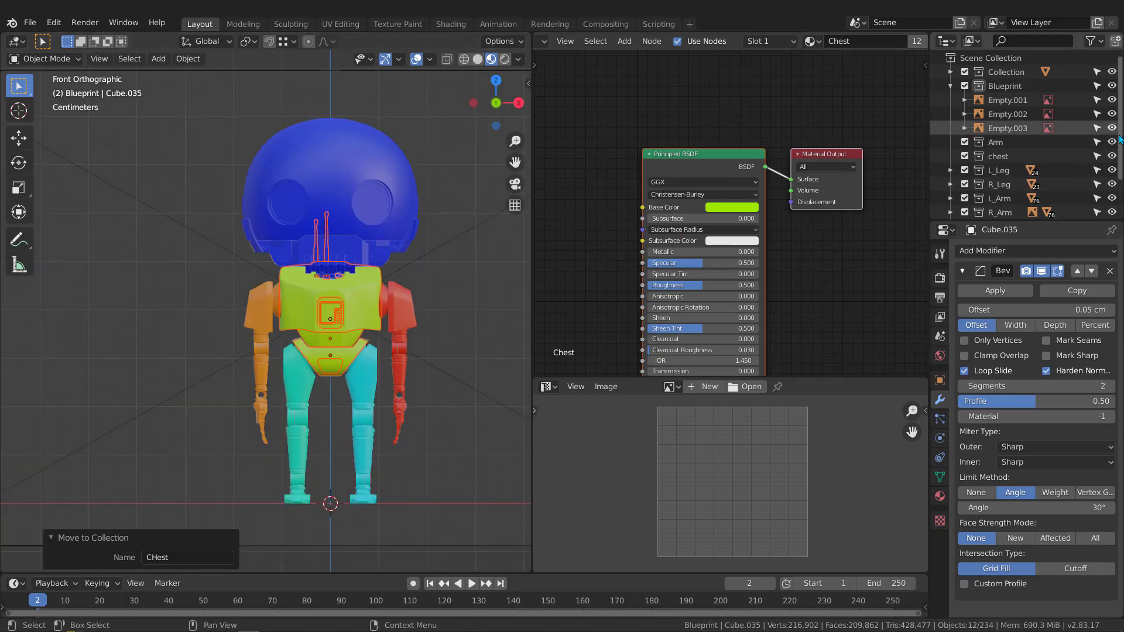
{"action": "left_click", "coordinate": [1011, 144]}
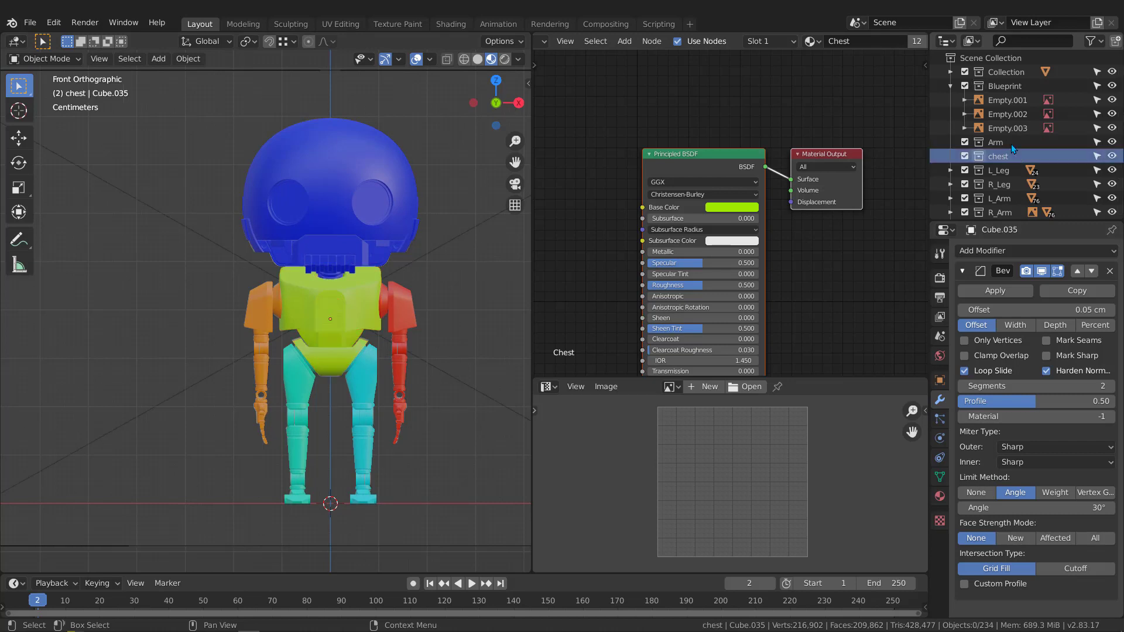
{"action": "key", "text": "Delete"}
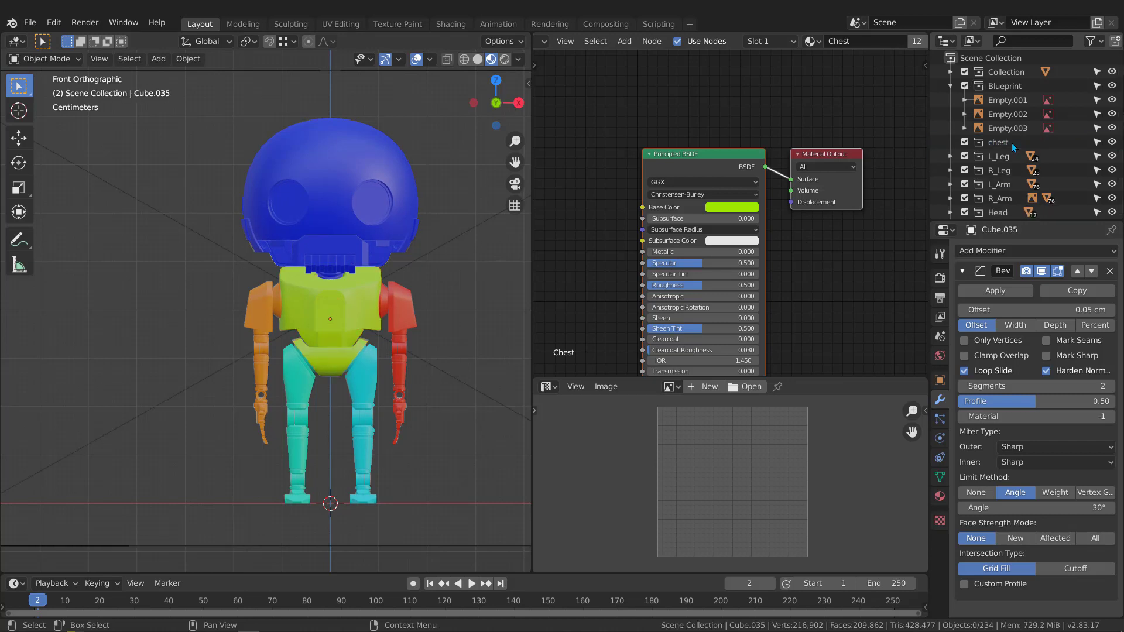
Delete the empty lowercase chest collection from the outliner, keeping the CHest collection
{"action": "left_click", "coordinate": [1017, 142]}
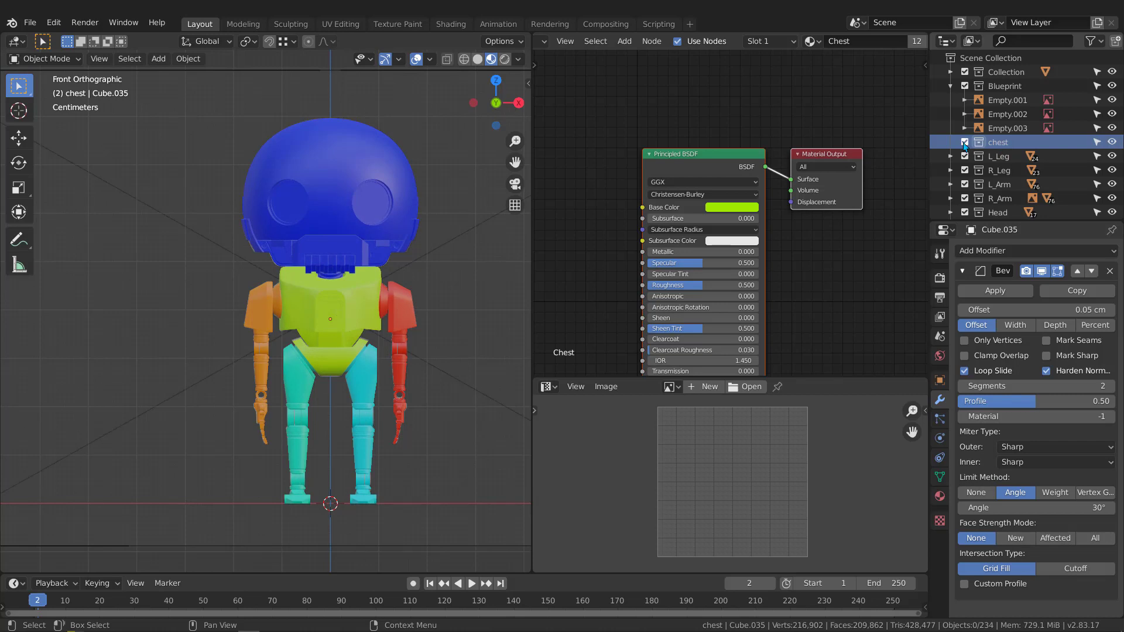
{"action": "left_click", "coordinate": [1012, 154]}
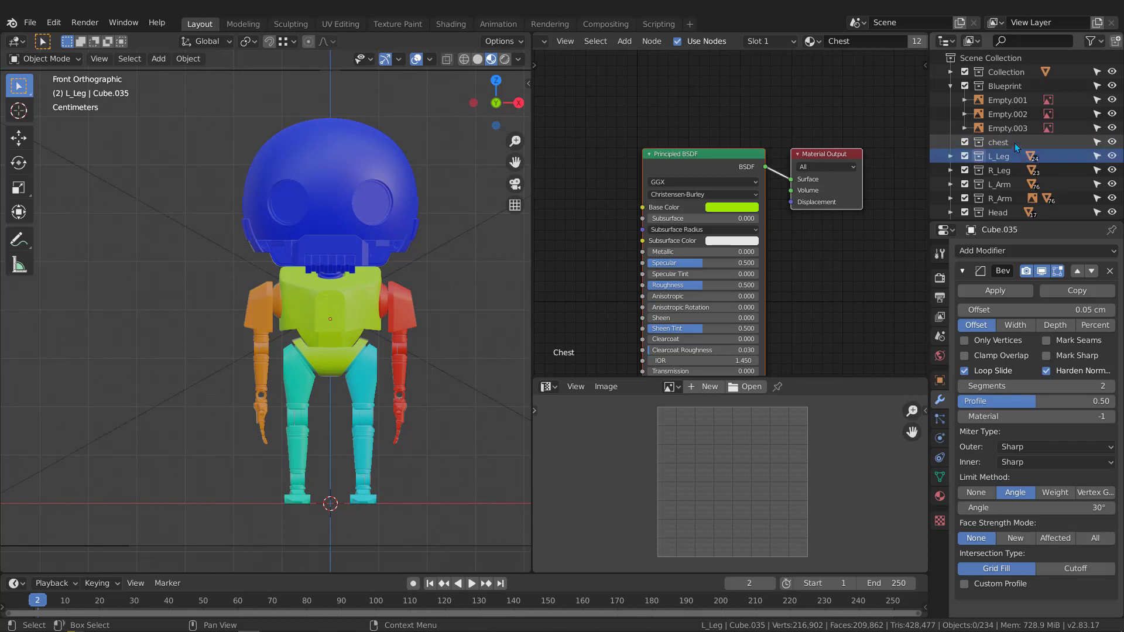
{"action": "left_click", "coordinate": [1014, 143]}
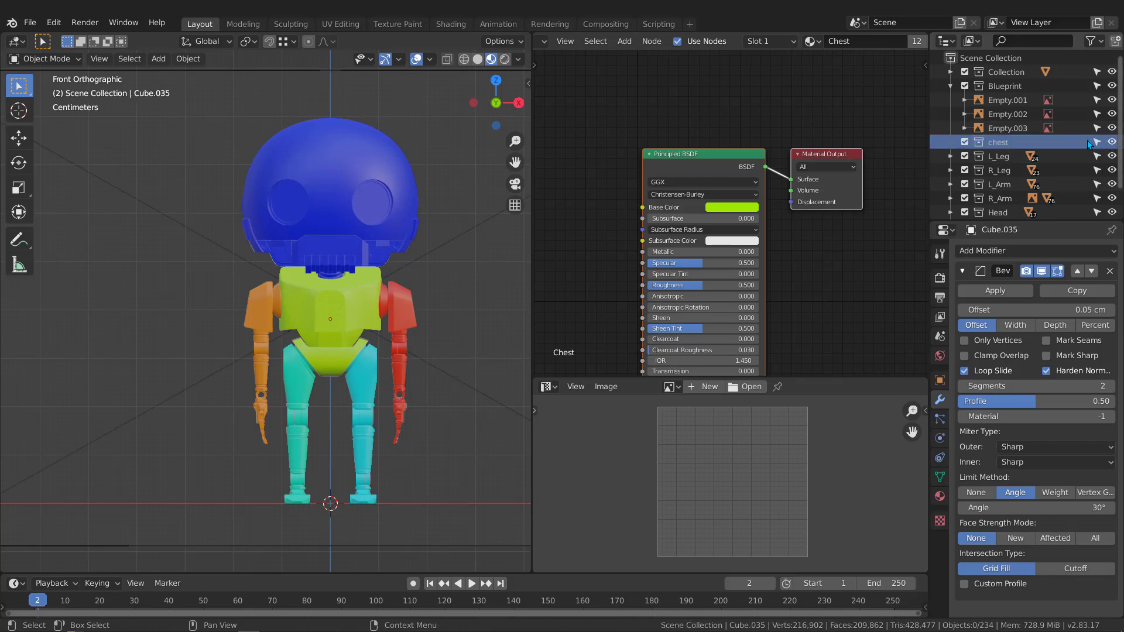
{"action": "scroll", "coordinate": [1023, 182], "scroll_direction": "down", "scroll_amount": 2}
{"action": "scroll", "coordinate": [1013, 189], "scroll_direction": "up", "scroll_amount": 3}
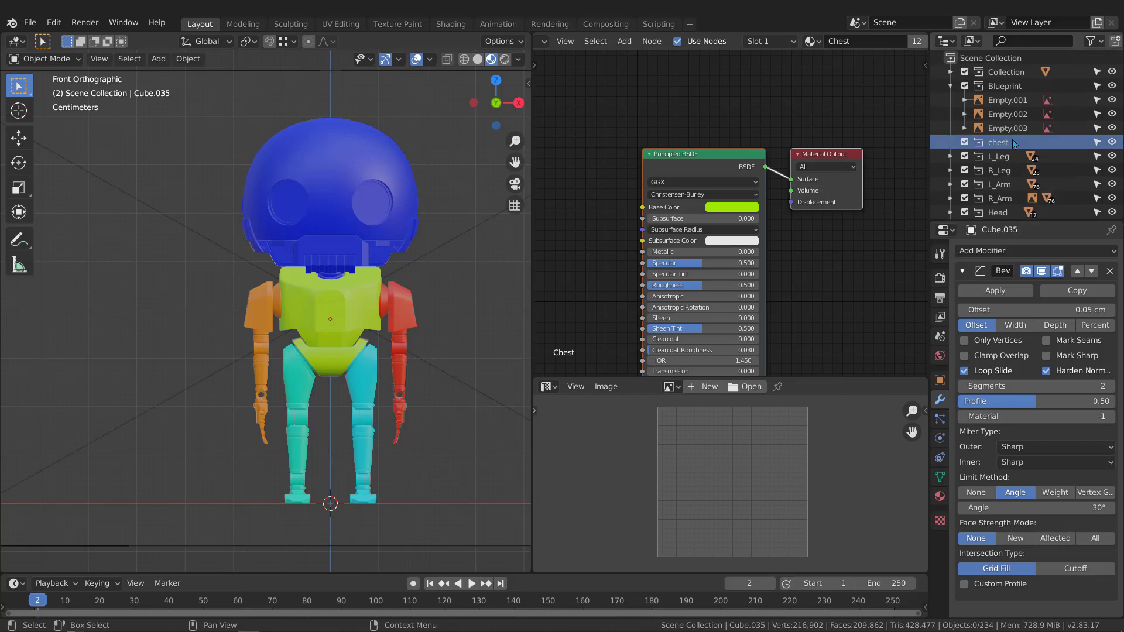
{"action": "key", "text": "Delete"}
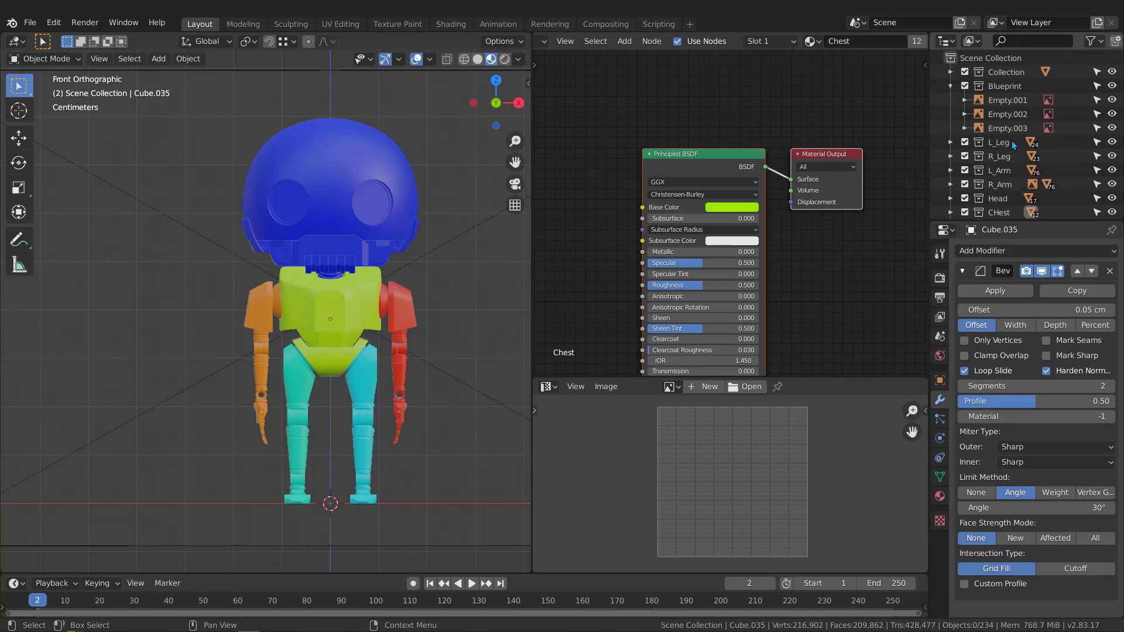
Collapse the Blueprint collection and delete the leftover BezierCurve object from the scene
{"action": "left_click", "coordinate": [950, 87]}
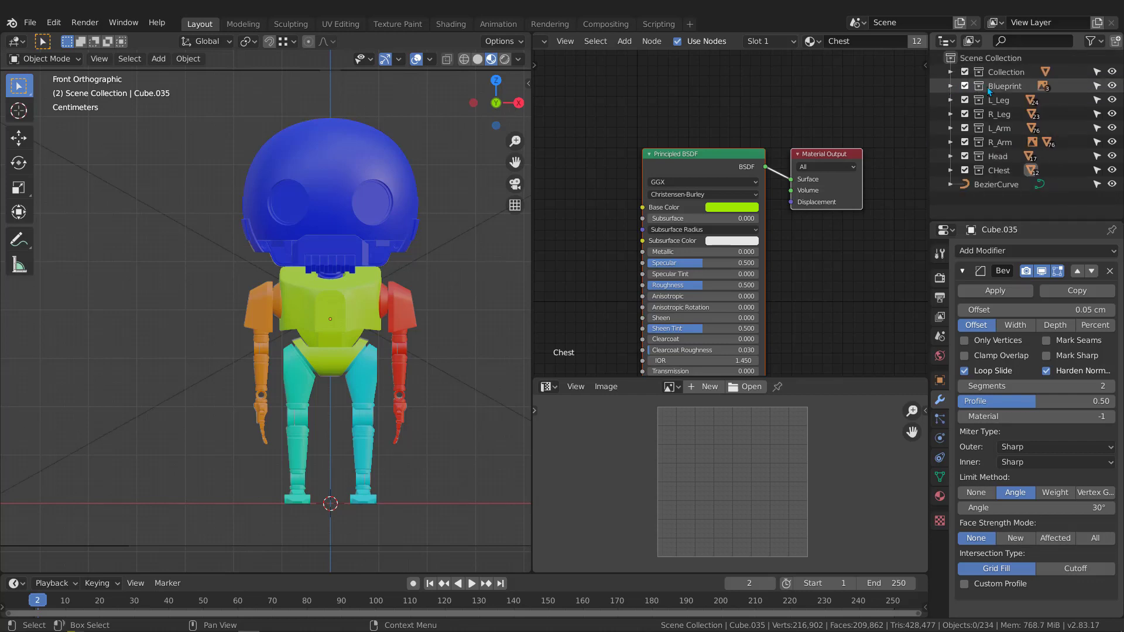
{"action": "left_click", "coordinate": [992, 183]}
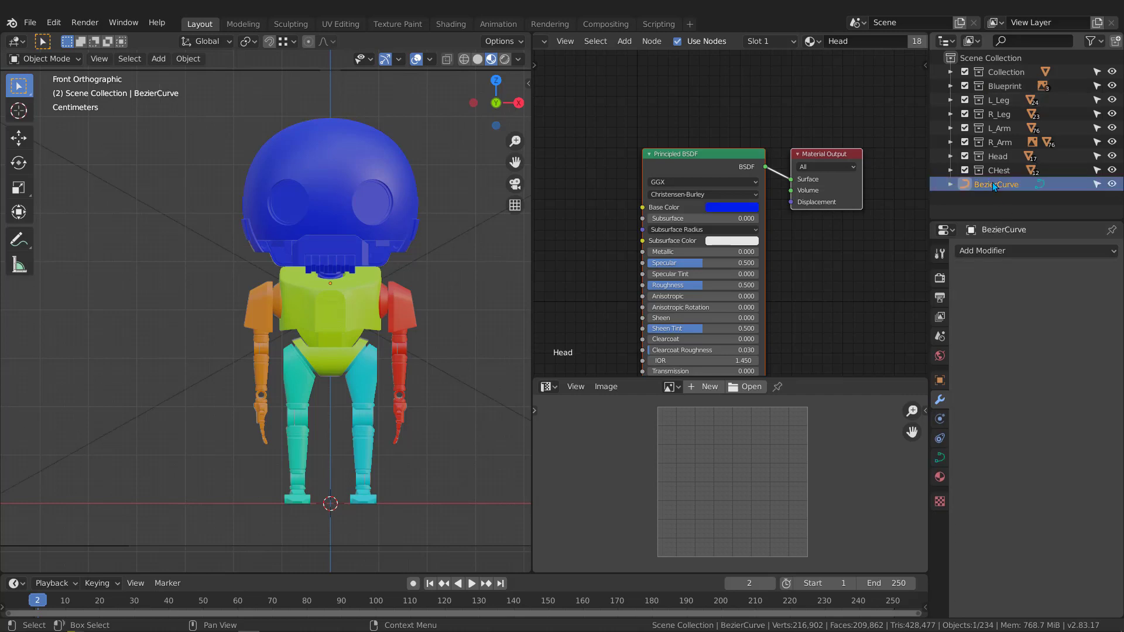
{"action": "middle_click_drag", "start_coordinate": [374, 324], "coordinate": [426, 256]}
{"action": "key", "text": "g"}
{"action": "left_click", "coordinate": [447, 244]}
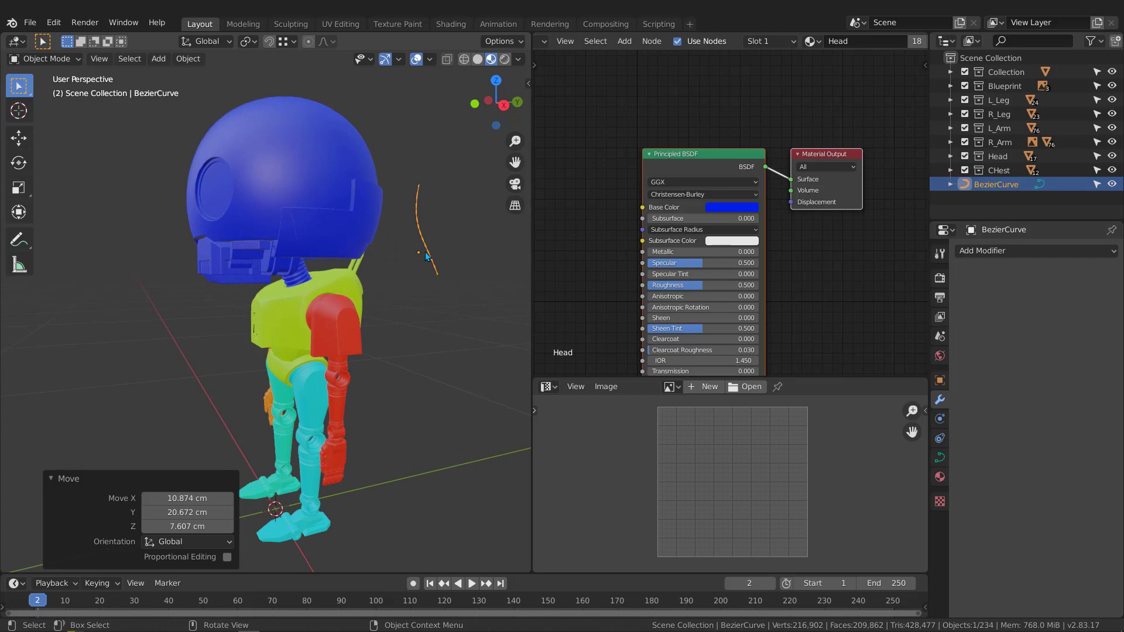
{"action": "key", "text": "Delete"}
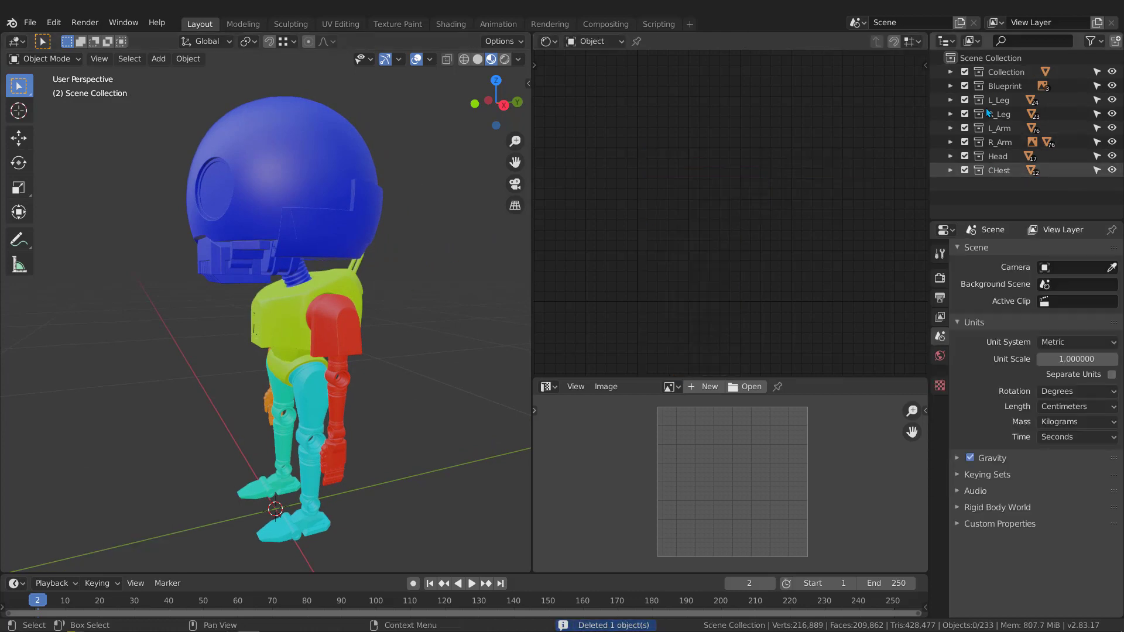
Switch the viewport to solid shading and display the robot in plain grey instead of random colors
{"action": "mouse_move", "coordinate": [222, 315]}
{"action": "middle_mouse_down"}
{"action": "mouse_move", "coordinate": [369, 297]}
{"action": "mouse_move", "coordinate": [194, 301]}
{"action": "mouse_move", "coordinate": [335, 305]}
{"action": "mouse_move", "coordinate": [318, 330]}
{"action": "mouse_move", "coordinate": [375, 319]}
{"action": "middle_mouse_up"}
{"action": "left_click", "coordinate": [518, 59]}
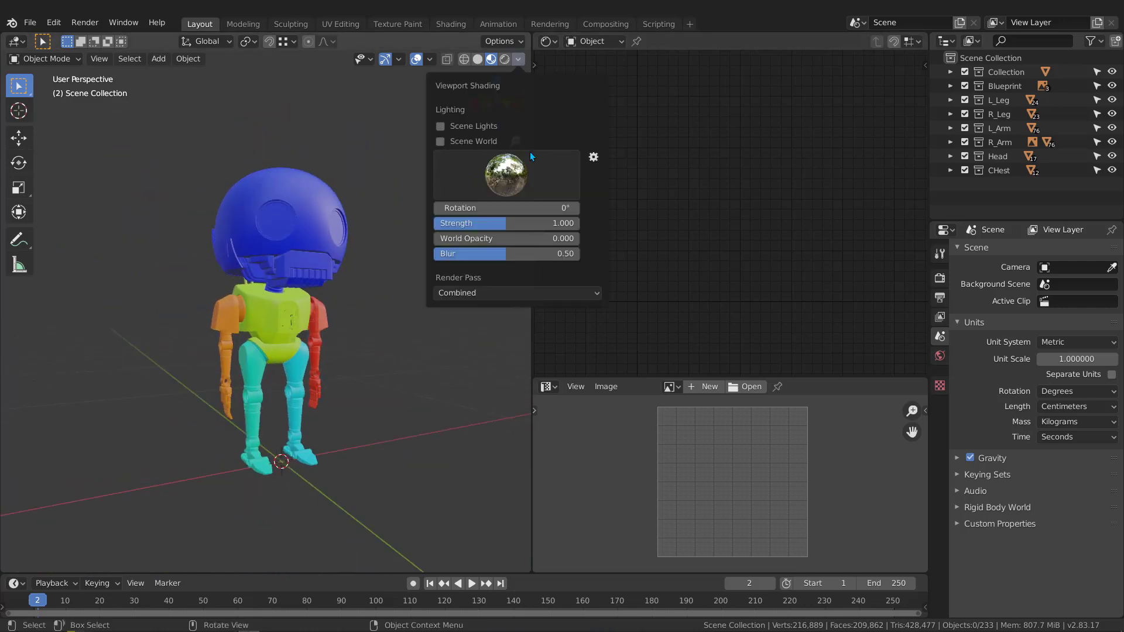
{"action": "key", "text": "z"}
{"action": "left_click", "coordinate": [440, 250]}
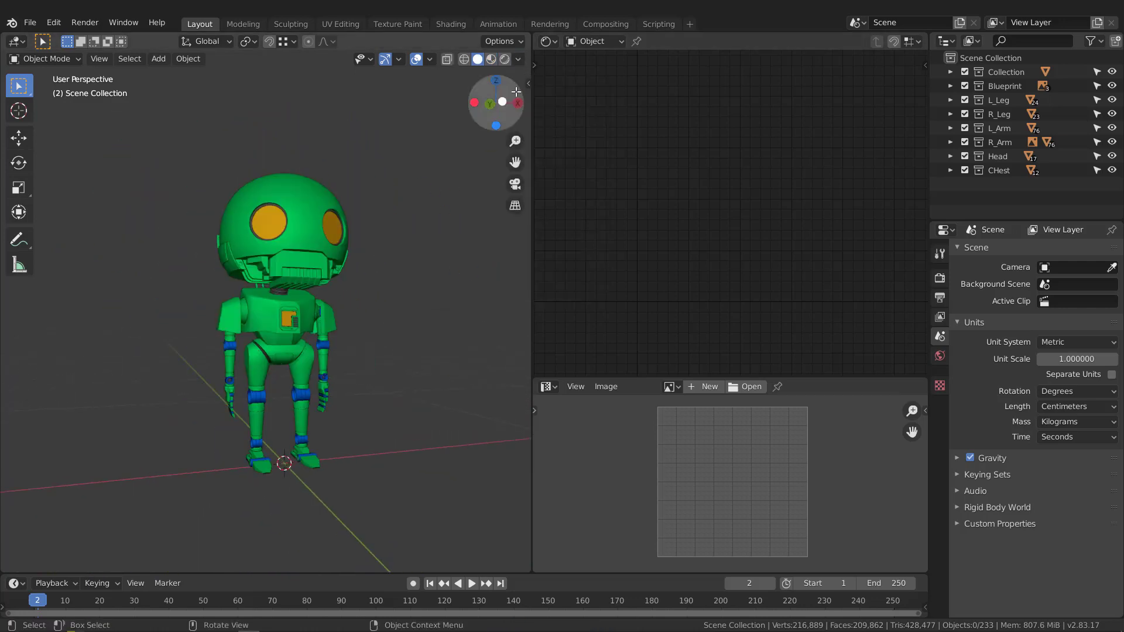
{"action": "left_click", "coordinate": [518, 59]}
{"action": "left_click", "coordinate": [458, 220]}
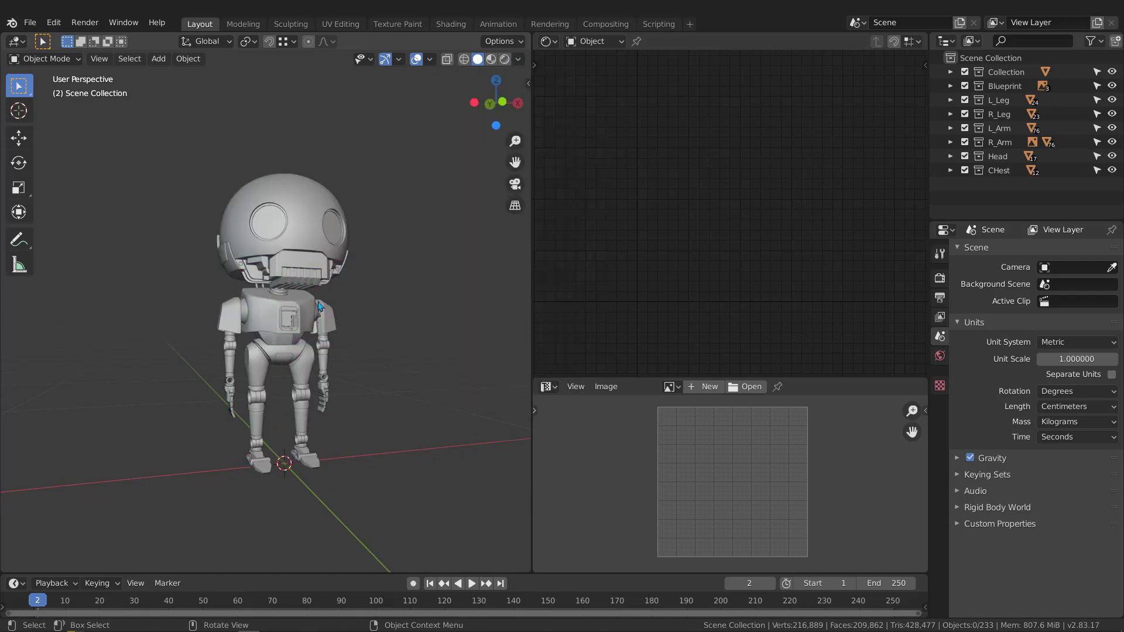
Select every object in the scene and apply its scale
{"action": "mouse_move", "coordinate": [393, 298]}
{"action": "middle_mouse_down"}
{"action": "mouse_move", "coordinate": [308, 304]}
{"action": "mouse_move", "coordinate": [317, 320]}
{"action": "mouse_move", "coordinate": [390, 300]}
{"action": "middle_mouse_up"}
{"action": "scroll", "coordinate": [308, 306], "scroll_direction": "up", "scroll_amount": 3}
{"action": "scroll", "coordinate": [275, 298], "scroll_direction": "down", "scroll_amount": 2}
{"action": "middle_click_drag", "start_coordinate": [258, 298], "coordinate": [362, 309], "text": "shift"}
{"action": "scroll", "coordinate": [311, 297], "scroll_direction": "up", "scroll_amount": 1}
{"action": "key", "text": "ctrl+a"}
{"action": "key", "text": "Escape"}
{"action": "key", "text": "a"}
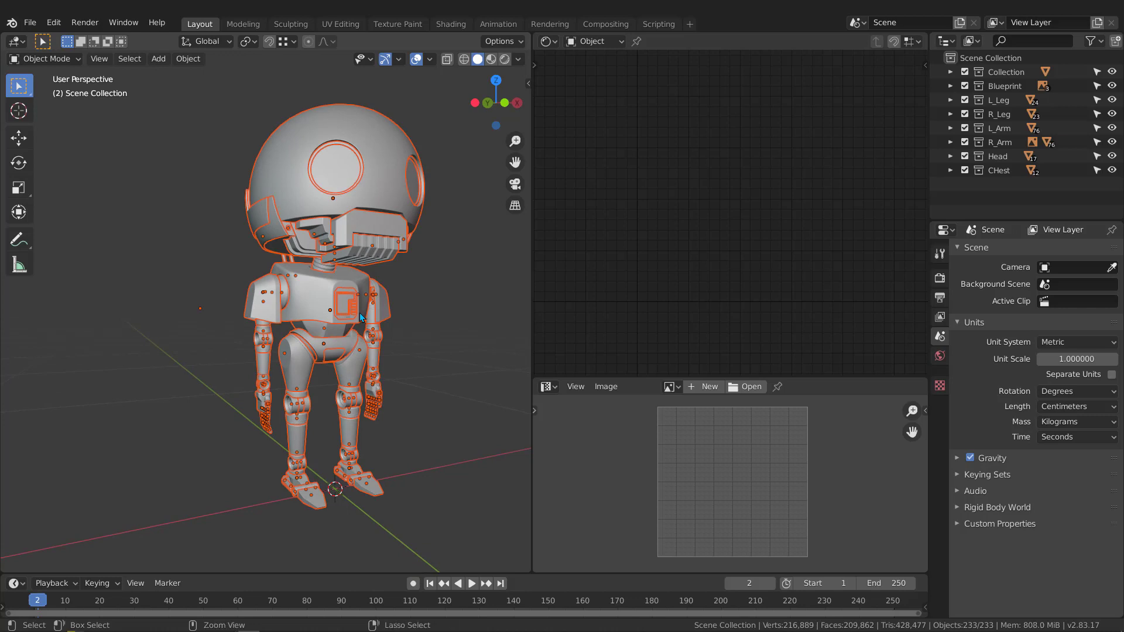
{"action": "key", "text": "ctrl+a"}
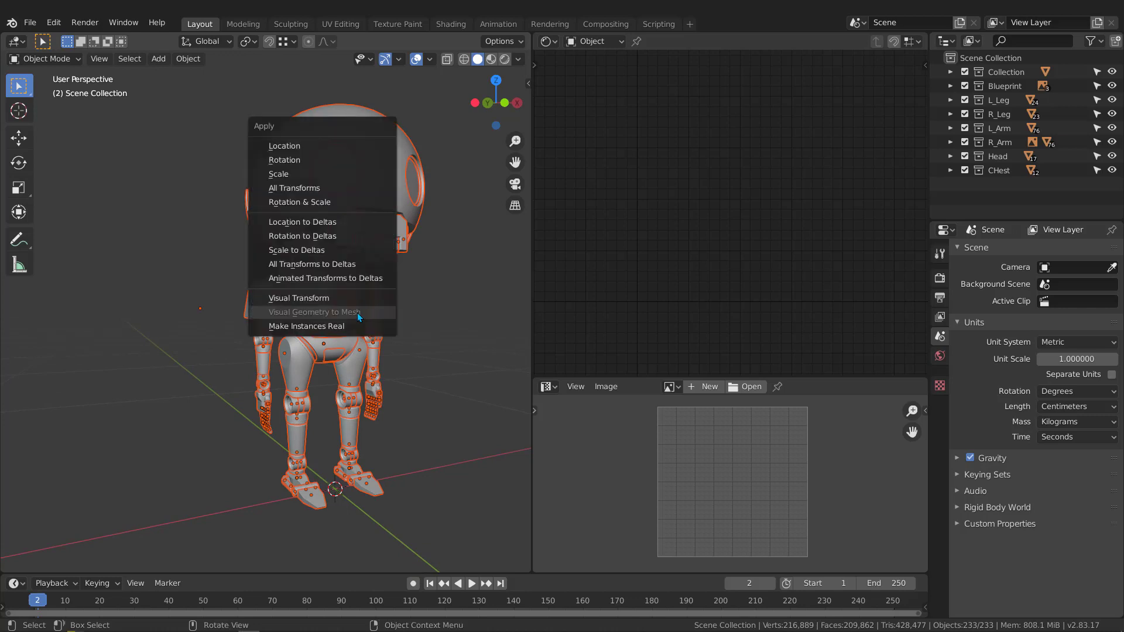
{"action": "left_click", "coordinate": [286, 177]}
Check the robot's face normals with the Face Orientation overlay, deselecting everything, and turn the overlay off
{"action": "left_click", "coordinate": [431, 60]}
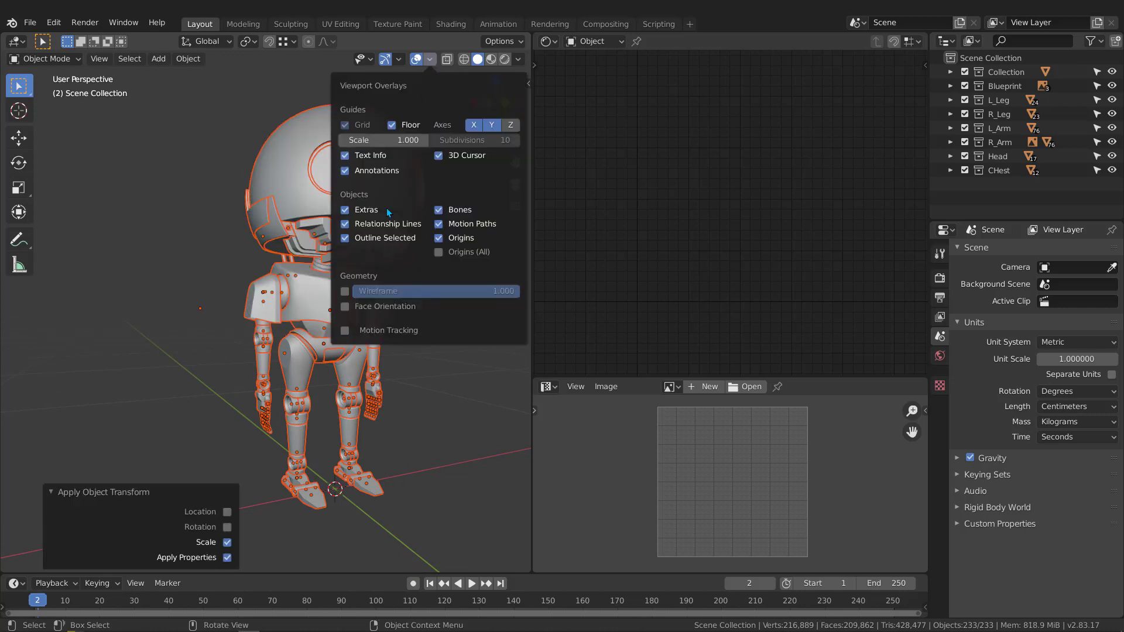
{"action": "left_click", "coordinate": [344, 308]}
{"action": "middle_click_drag", "start_coordinate": [452, 325], "coordinate": [393, 331]}
{"action": "left_click", "coordinate": [437, 343]}
{"action": "scroll", "coordinate": [354, 329], "scroll_direction": "up", "scroll_amount": 4}
{"action": "scroll", "coordinate": [317, 302], "scroll_direction": "down", "scroll_amount": 1}
{"action": "scroll", "coordinate": [261, 331], "scroll_direction": "up", "scroll_amount": 5}
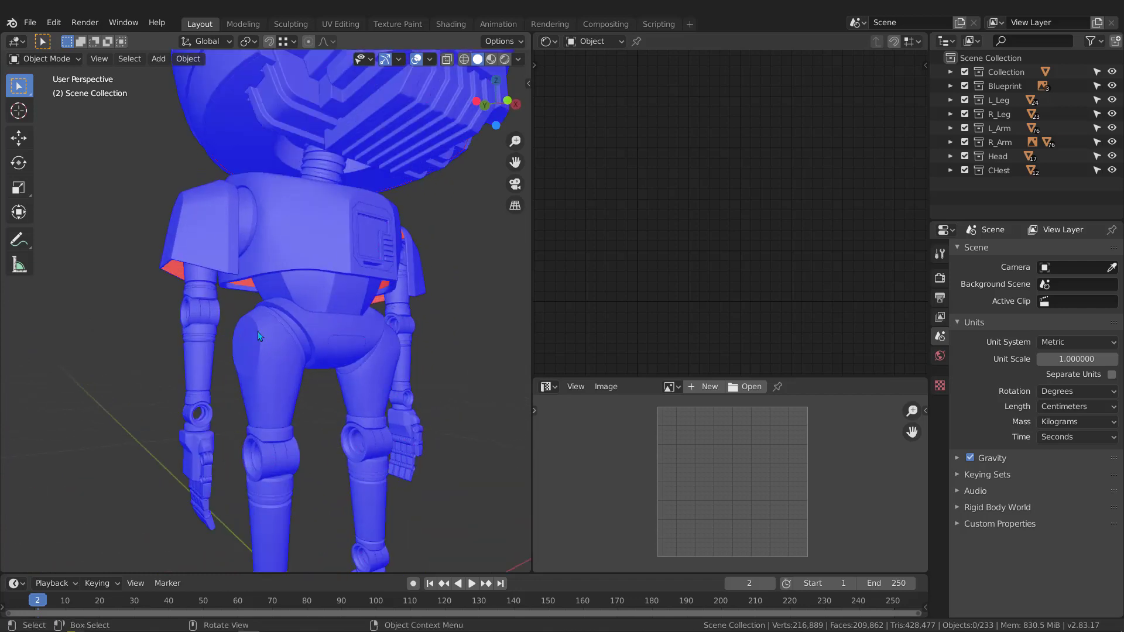
{"action": "left_click", "coordinate": [434, 60]}
{"action": "left_click", "coordinate": [363, 291]}
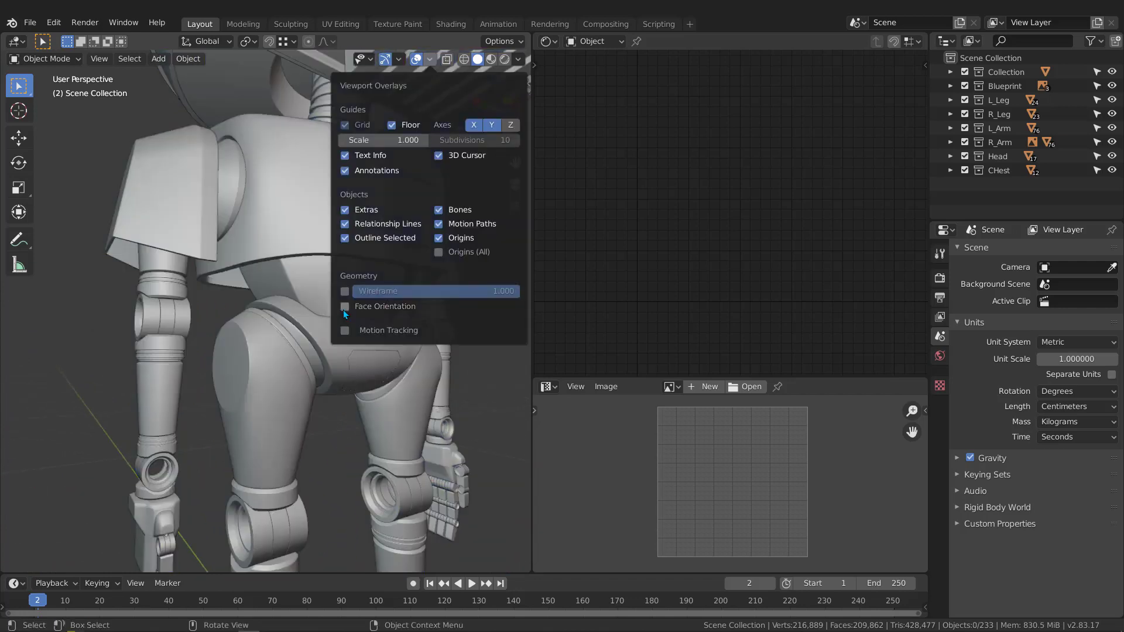
Add a Weighted Normal modifier to the beveled plate above the sole of the robot's right foot
{"action": "scroll", "coordinate": [272, 349], "scroll_direction": "down", "scroll_amount": 4}
{"action": "scroll", "coordinate": [256, 344], "scroll_direction": "up", "scroll_amount": 3}
{"action": "scroll", "coordinate": [255, 344], "scroll_direction": "up", "scroll_amount": 3}
{"action": "middle_click_drag", "start_coordinate": [257, 346], "coordinate": [322, 407]}
{"action": "scroll", "coordinate": [342, 460], "scroll_direction": "up", "scroll_amount": 3}
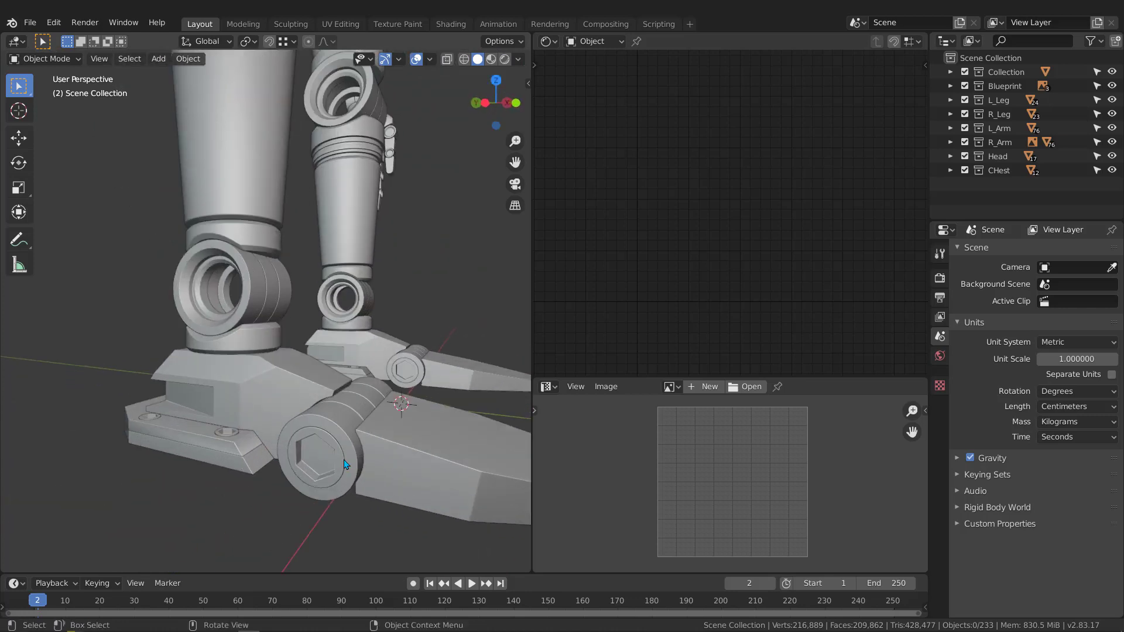
{"action": "middle_click_drag", "start_coordinate": [344, 461], "coordinate": [404, 438]}
{"action": "middle_click_drag", "start_coordinate": [195, 453], "coordinate": [328, 370]}
{"action": "left_click", "coordinate": [274, 371]}
{"action": "left_click", "coordinate": [991, 251]}
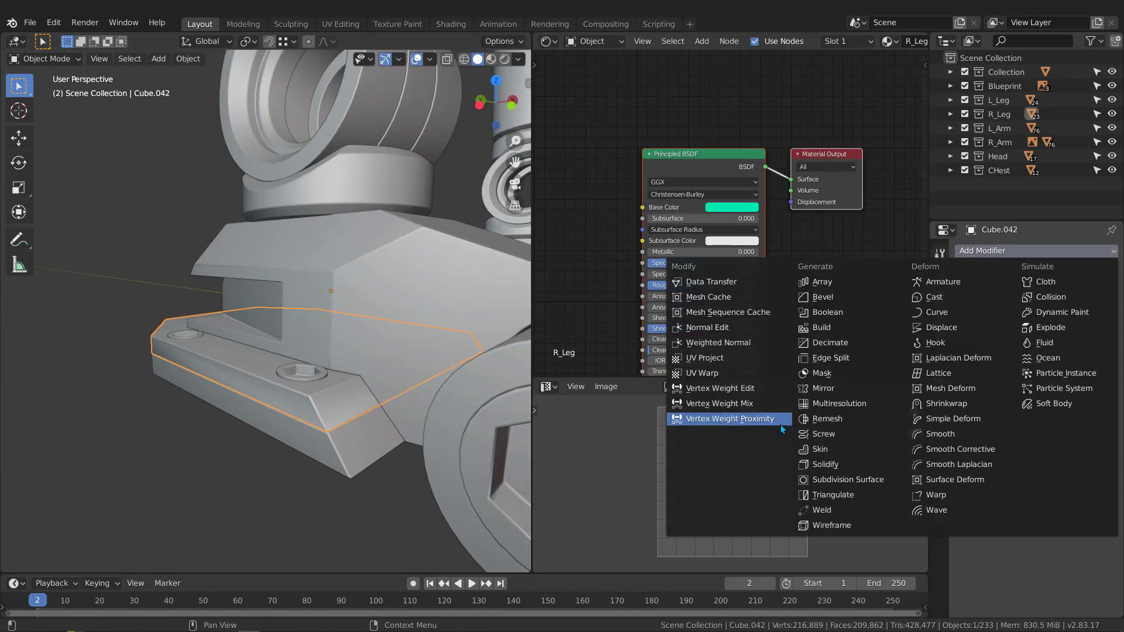
{"action": "left_click", "coordinate": [724, 343]}
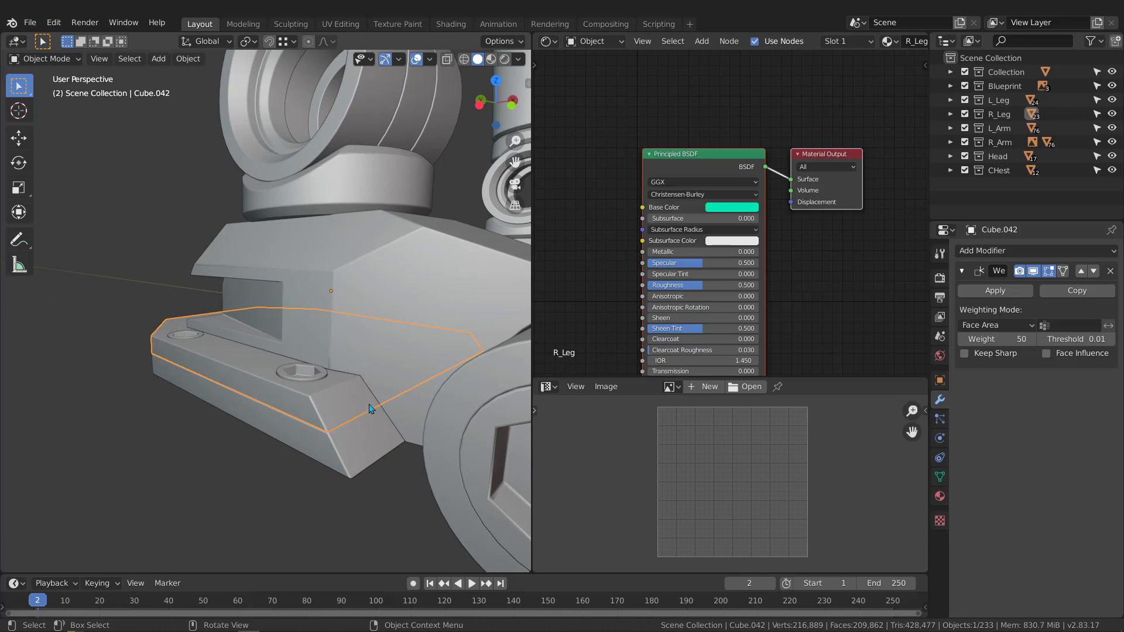
Add a Weighted Normal modifier to the upper index finger segment of the right hand and apply it
{"action": "scroll", "coordinate": [319, 359], "scroll_direction": "down", "scroll_amount": 4}
{"action": "middle_click_drag", "start_coordinate": [319, 358], "coordinate": [199, 256]}
{"action": "middle_click_drag", "start_coordinate": [317, 261], "coordinate": [273, 305]}
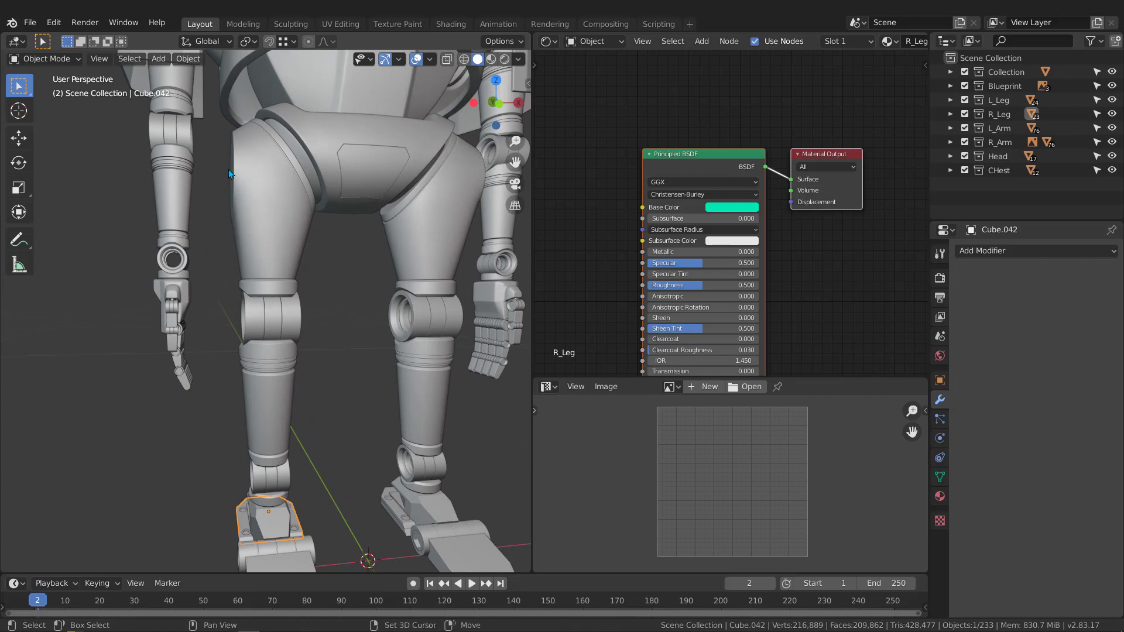
{"action": "middle_click_drag", "start_coordinate": [229, 174], "coordinate": [371, 346], "text": "shift"}
{"action": "left_click", "coordinate": [195, 286]}
{"action": "scroll", "coordinate": [195, 286], "scroll_direction": "up", "scroll_amount": 3}
{"action": "scroll", "coordinate": [321, 318], "scroll_direction": "up", "scroll_amount": 4}
{"action": "left_click", "coordinate": [414, 411]}
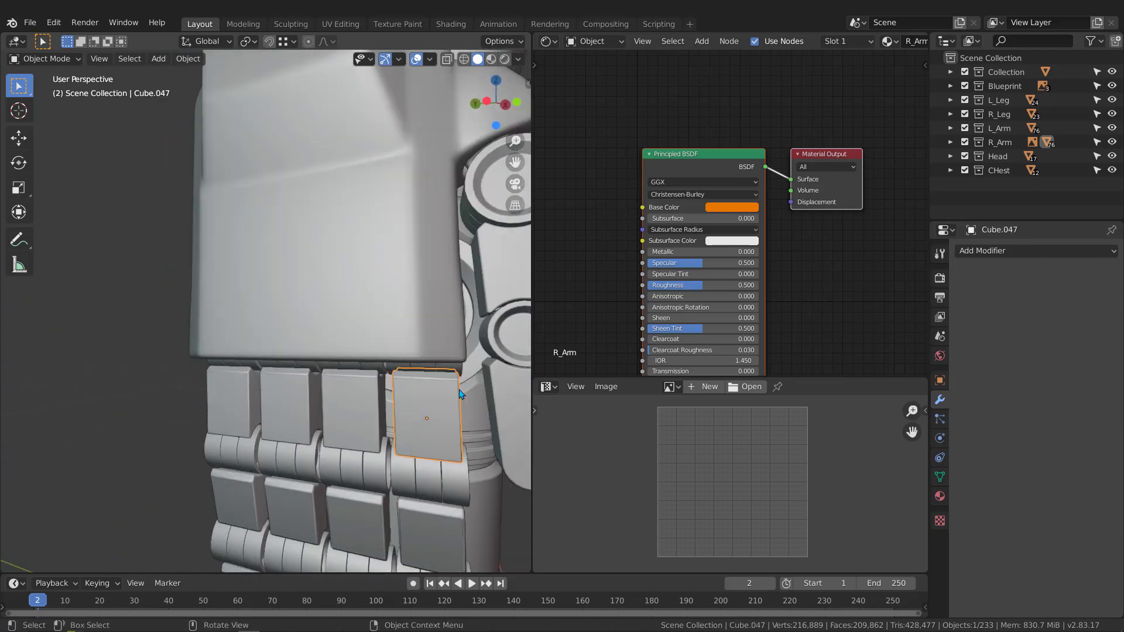
{"action": "middle_click_drag", "start_coordinate": [460, 394], "coordinate": [381, 391]}
{"action": "left_click", "coordinate": [989, 251]}
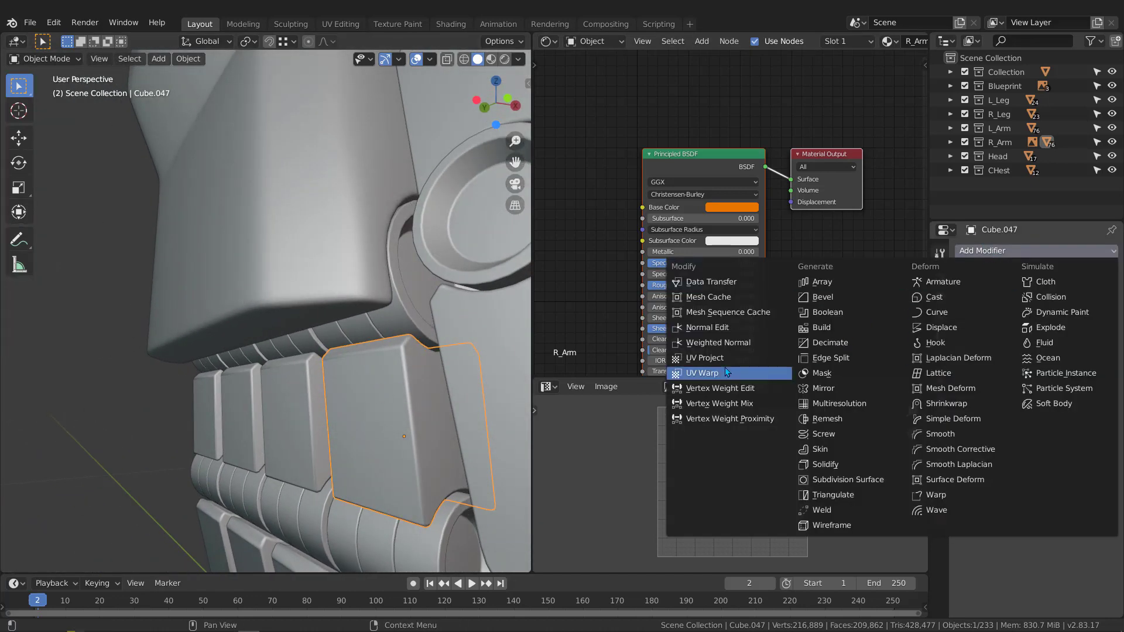
{"action": "left_click", "coordinate": [725, 342]}
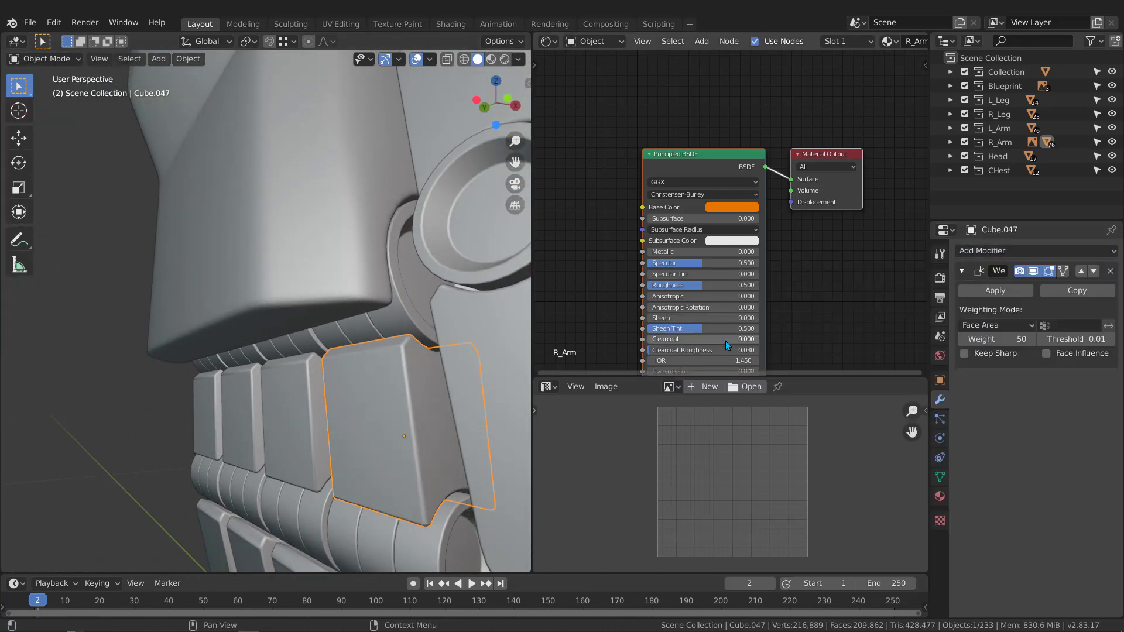
{"action": "left_click", "coordinate": [995, 291]}
Add a Weighted Normal modifier to the adjacent upper finger segment and link its modifiers to the two outer segments
{"action": "left_click", "coordinate": [292, 392]}
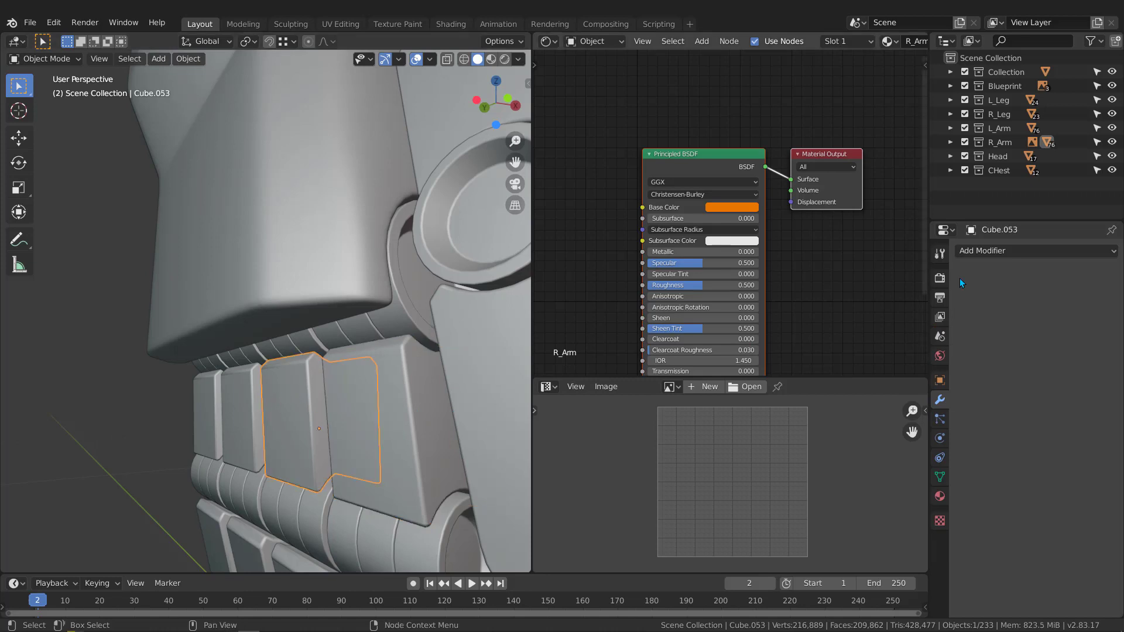
{"action": "left_click", "coordinate": [966, 251]}
{"action": "left_click", "coordinate": [696, 339]}
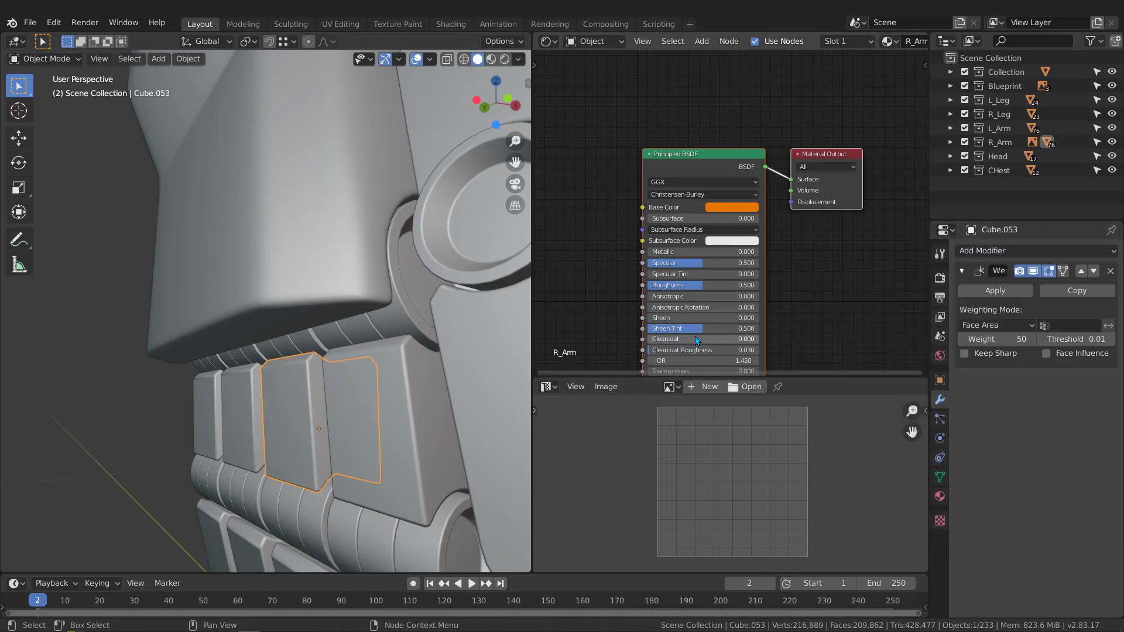
{"action": "middle_click_drag", "start_coordinate": [246, 374], "coordinate": [169, 411]}
{"action": "left_click", "coordinate": [170, 412]}
{"action": "left_click", "coordinate": [238, 410], "text": "shift"}
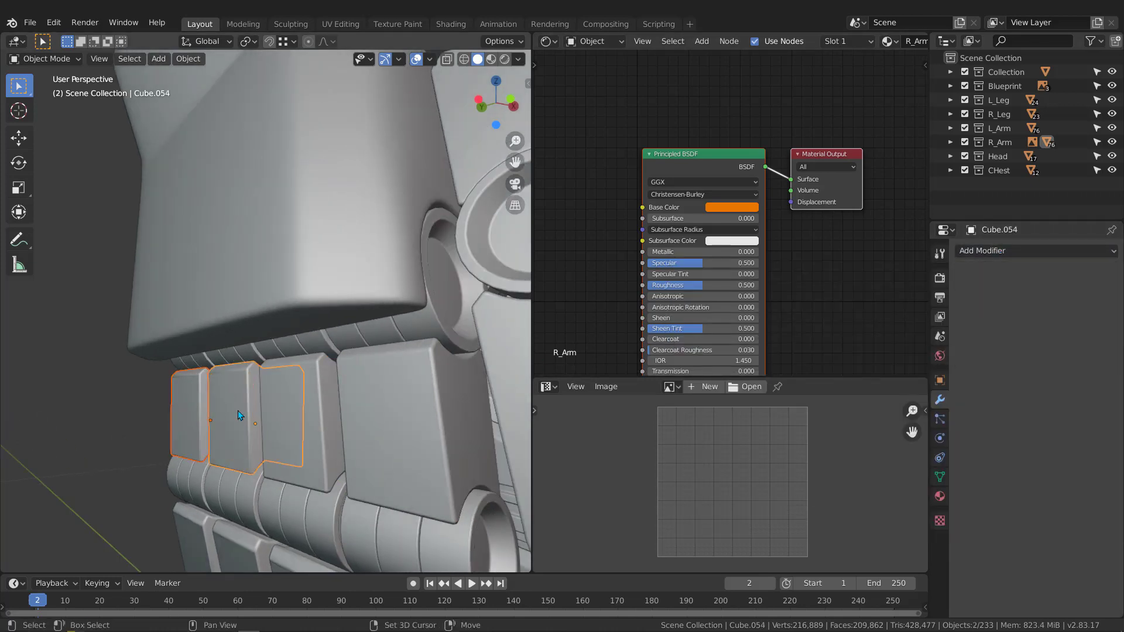
{"action": "left_click", "coordinate": [303, 404], "text": "shift"}
{"action": "key", "text": "ctrl+l"}
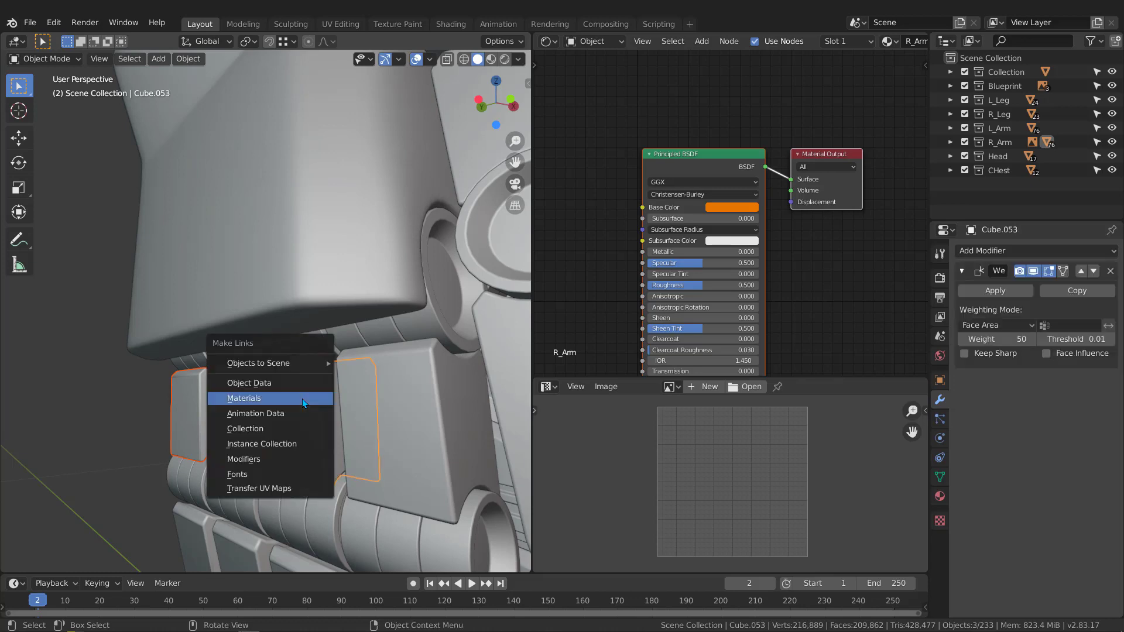
{"action": "left_click", "coordinate": [255, 459]}
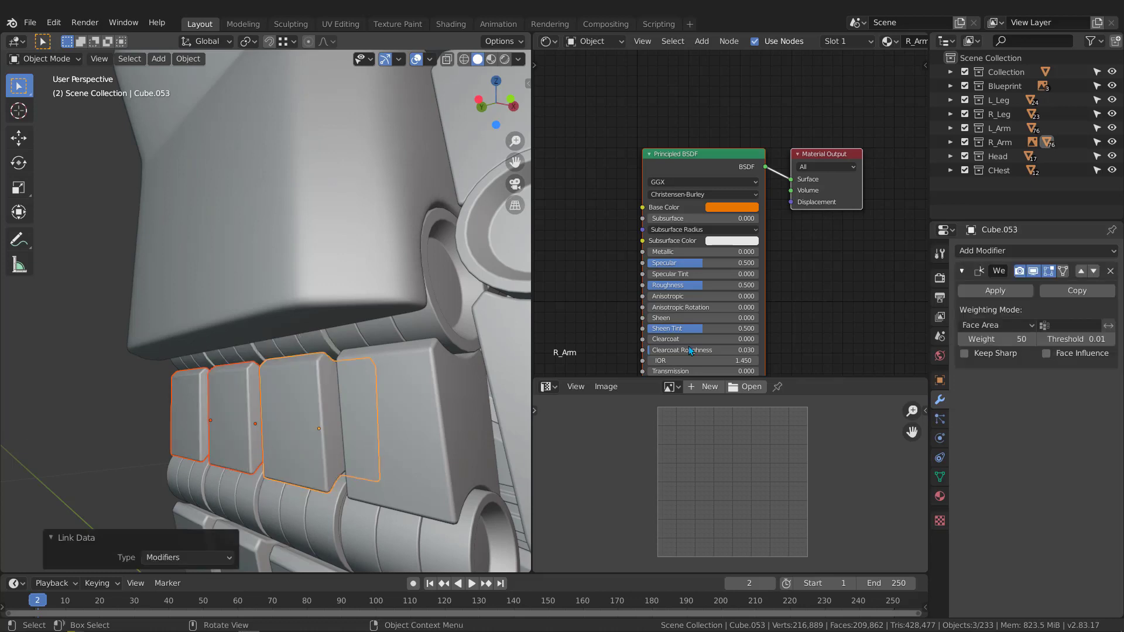
Apply Visual Geometry to Mesh to the three linked upper finger segments
{"action": "right_click_drag", "start_coordinate": [151, 412], "coordinate": [287, 417], "text": "ctrl"}
{"action": "key", "text": "ctrl+a"}
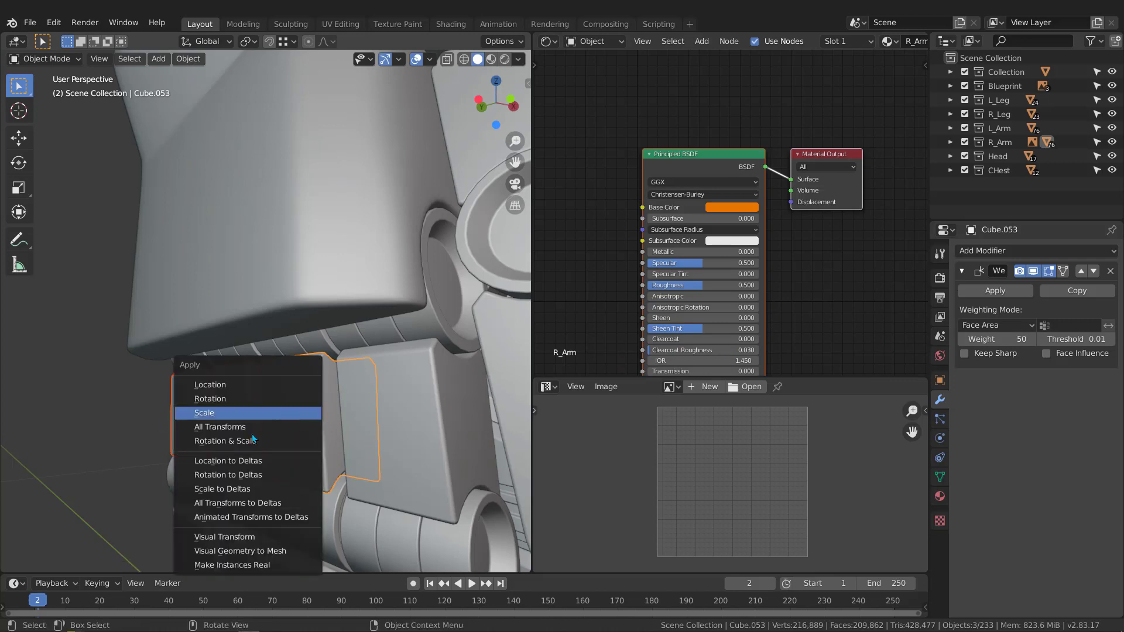
{"action": "left_click", "coordinate": [252, 545]}
Add a Weighted Normal modifier to the middle index finger segment and link its modifiers to the row's other three segments
{"action": "middle_click_drag", "start_coordinate": [252, 545], "coordinate": [353, 333]}
{"action": "left_click", "coordinate": [355, 323]}
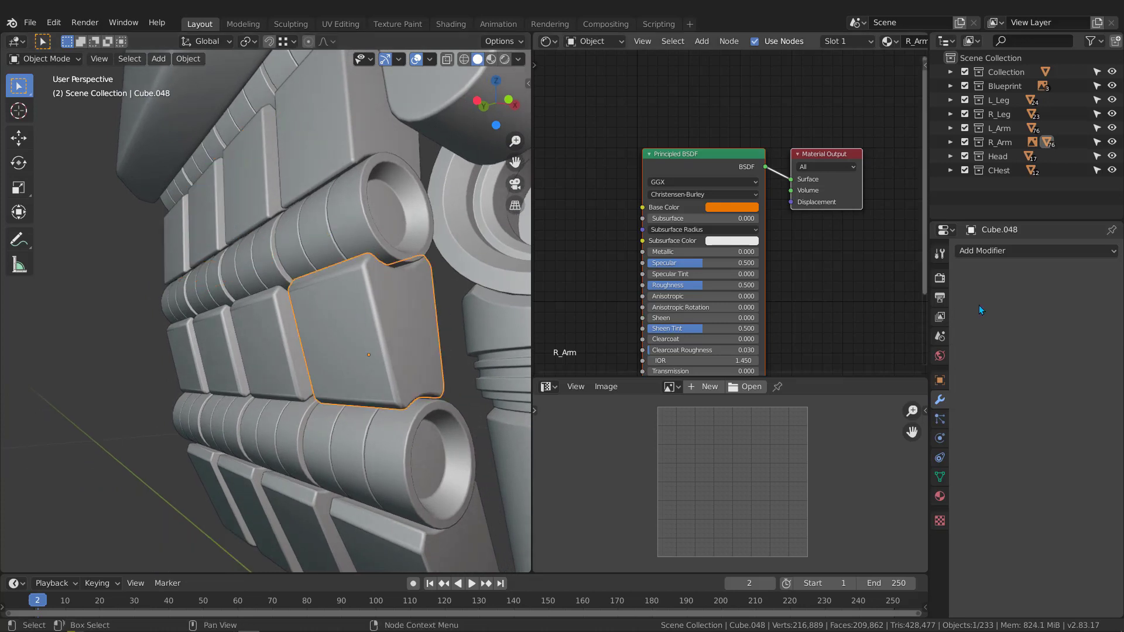
{"action": "left_click", "coordinate": [995, 251]}
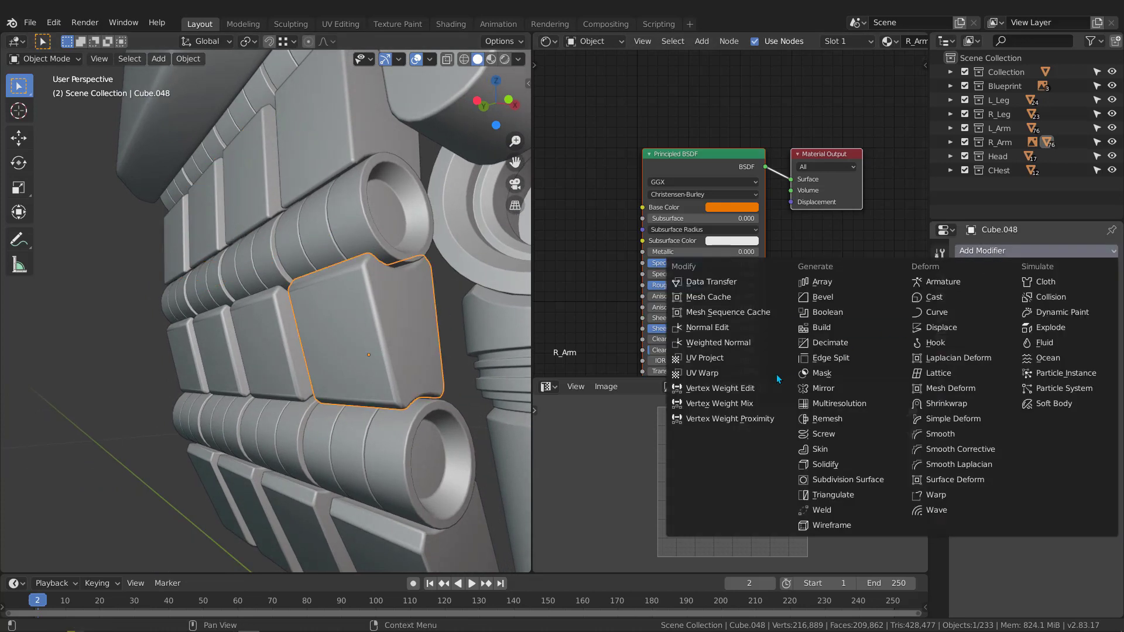
{"action": "left_click", "coordinate": [707, 344]}
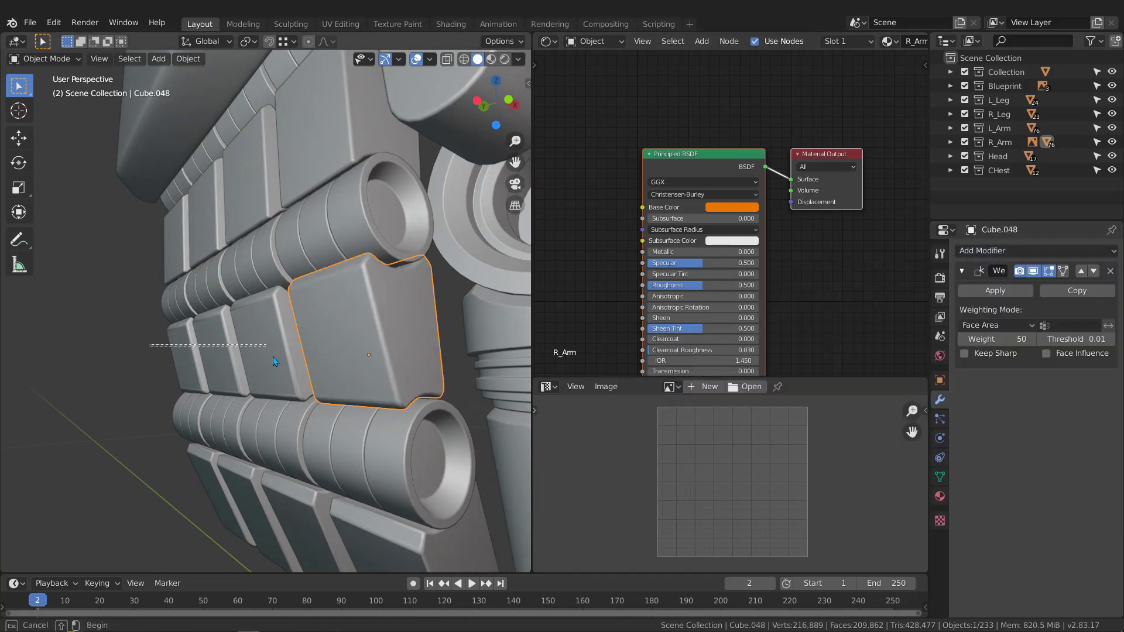
{"action": "left_click_drag", "start_coordinate": [273, 357], "coordinate": [299, 375], "text": "shift"}
{"action": "key", "text": "ctrl+l"}
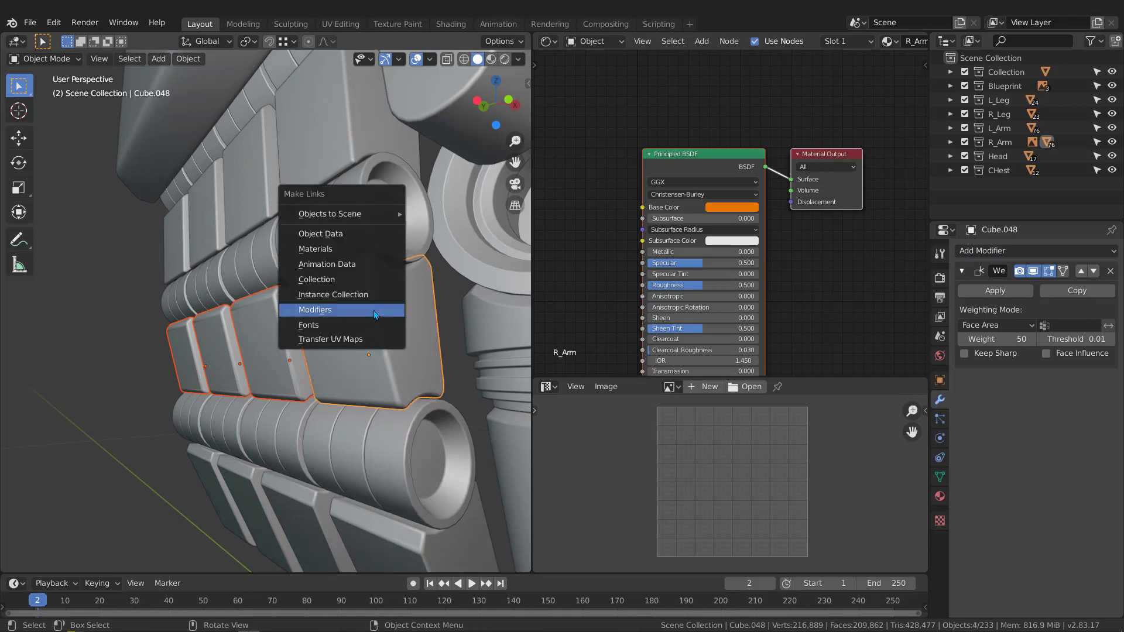
{"action": "left_click", "coordinate": [374, 311]}
Link the middle index finger segment's modifiers to the four fingertip segments
{"action": "middle_click_drag", "start_coordinate": [374, 311], "coordinate": [191, 472]}
{"action": "left_click_drag", "start_coordinate": [176, 450], "coordinate": [367, 472]}
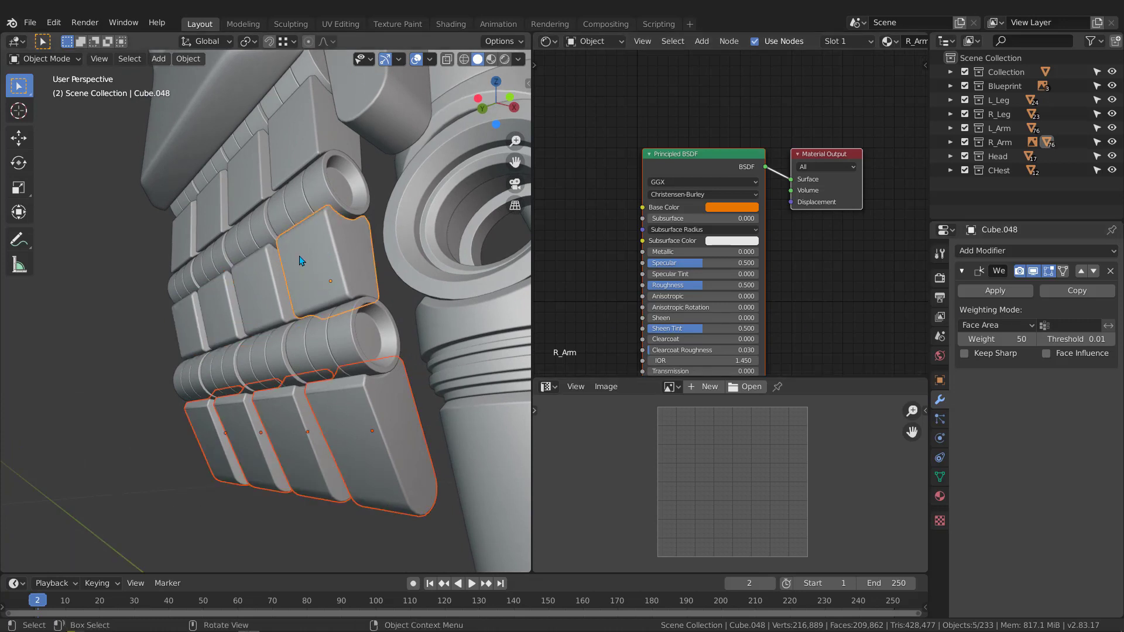
{"action": "key", "text": "ctrl+l"}
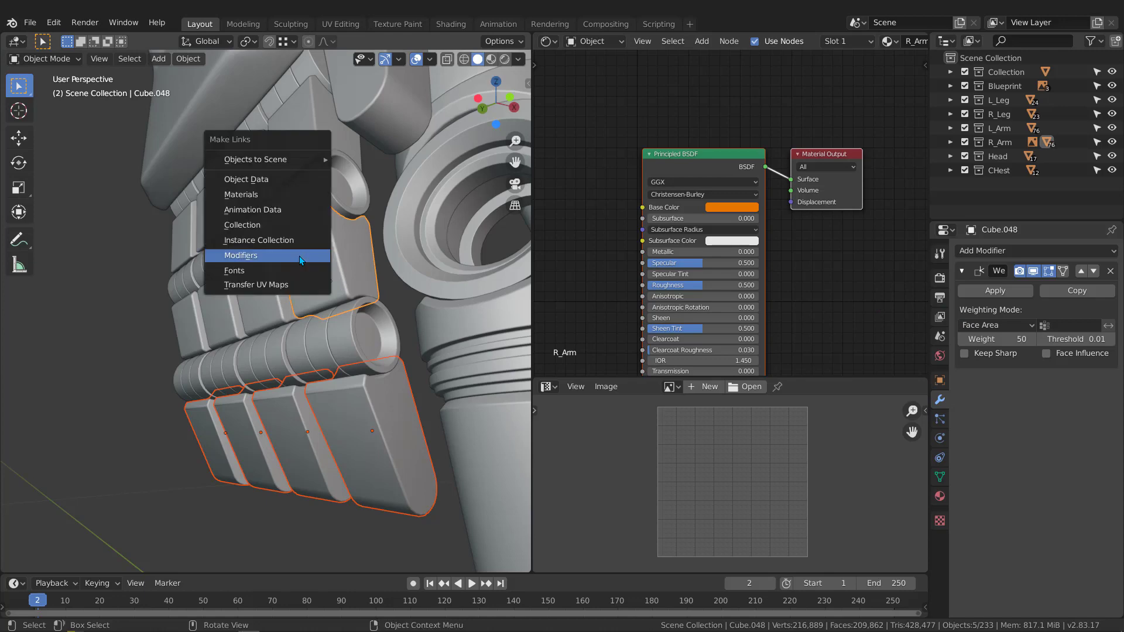
{"action": "left_click", "coordinate": [300, 256]}
Isolate the four fingertip segments in the selection and apply Visual Geometry to Mesh with the index fingertip active
{"action": "middle_click_drag", "start_coordinate": [300, 255], "coordinate": [212, 453]}
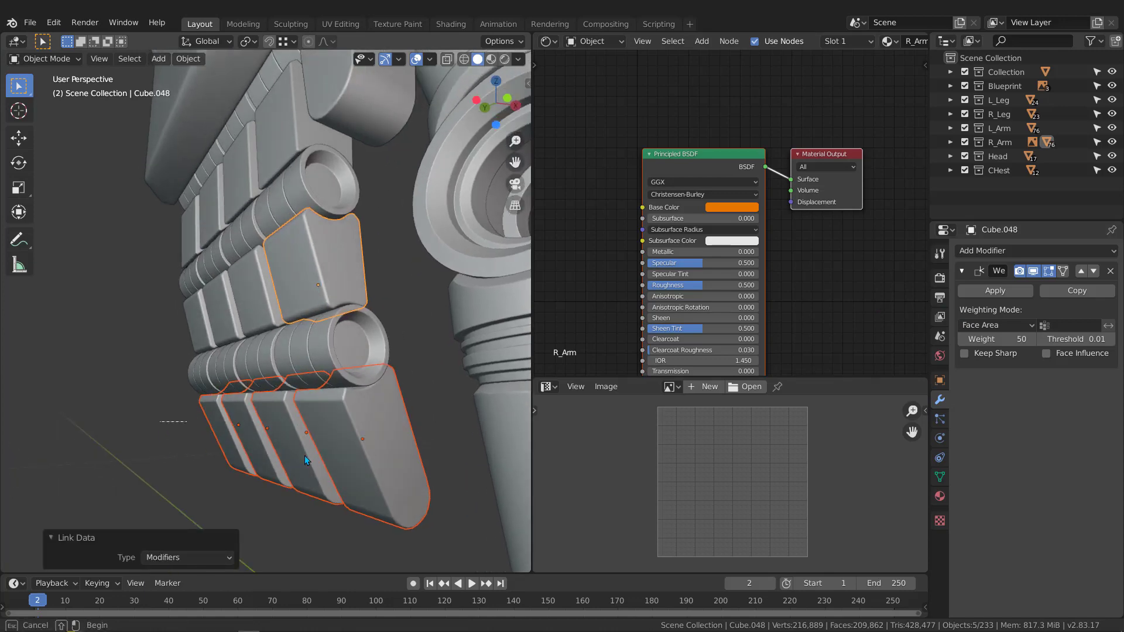
{"action": "left_click_drag", "start_coordinate": [304, 456], "coordinate": [369, 511]}
{"action": "mouse_move", "coordinate": [326, 445]}
{"action": "middle_mouse_down"}
{"action": "mouse_move", "coordinate": [347, 395]}
{"action": "mouse_move", "coordinate": [320, 402]}
{"action": "mouse_move", "coordinate": [300, 423]}
{"action": "mouse_move", "coordinate": [311, 429]}
{"action": "middle_mouse_up"}
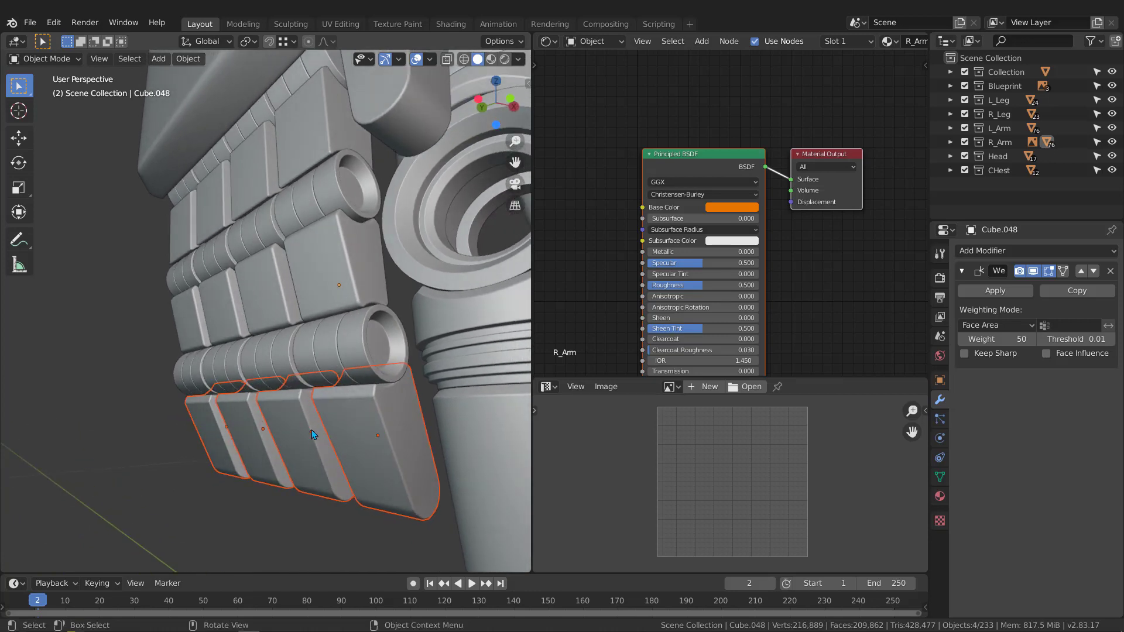
{"action": "key", "text": "ctrl+a"}
{"action": "left_click", "coordinate": [376, 438]}
{"action": "key", "text": "ctrl+a"}
{"action": "left_click", "coordinate": [297, 447]}
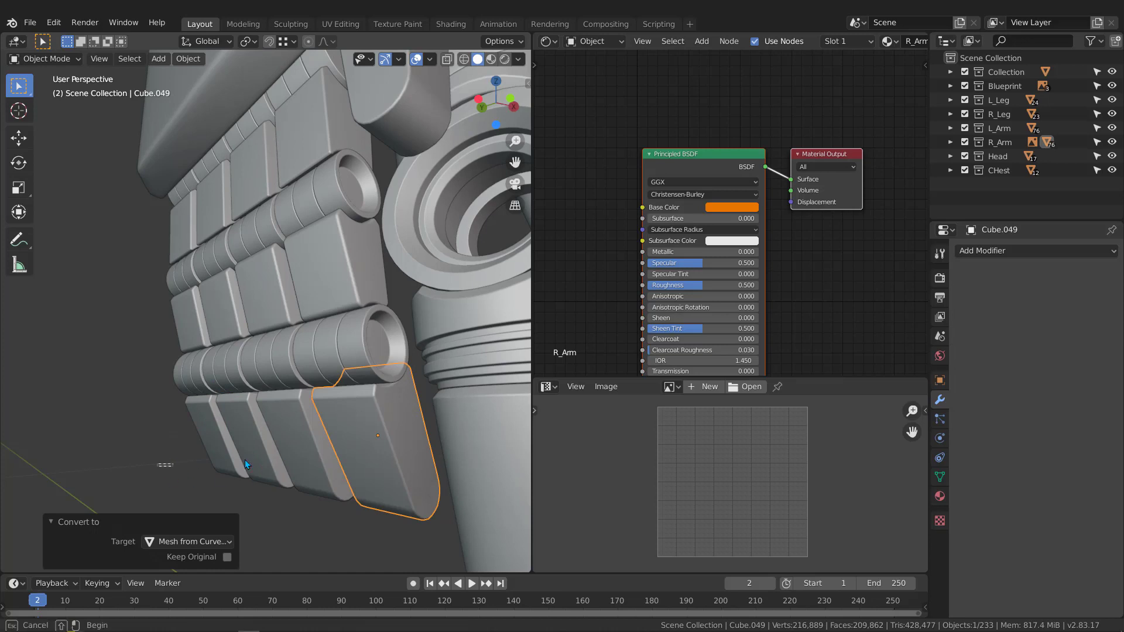
{"action": "left_click_drag", "start_coordinate": [245, 465], "coordinate": [298, 437]}
{"action": "key", "text": "ctrl+a"}
{"action": "key", "text": "Escape"}
{"action": "key", "text": "ctrl+z"}
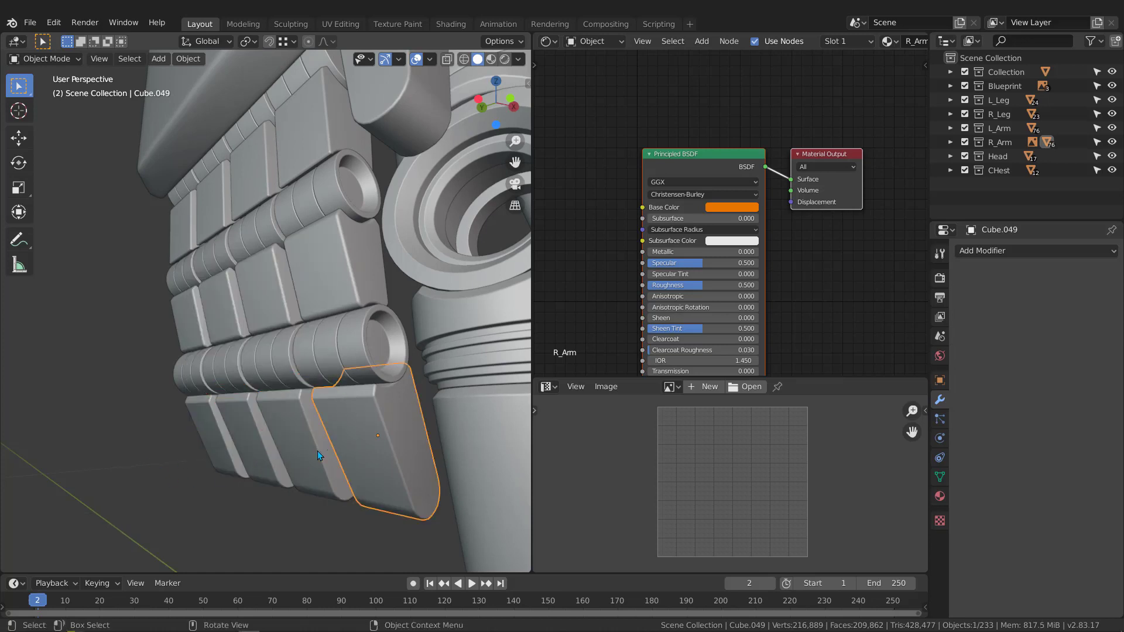
Apply Visual Geometry to Mesh individually to the three fingertip segments beside the index fingertip
{"action": "left_click", "coordinate": [315, 454]}
{"action": "key", "text": "ctrl+a"}
{"action": "left_click", "coordinate": [275, 452]}
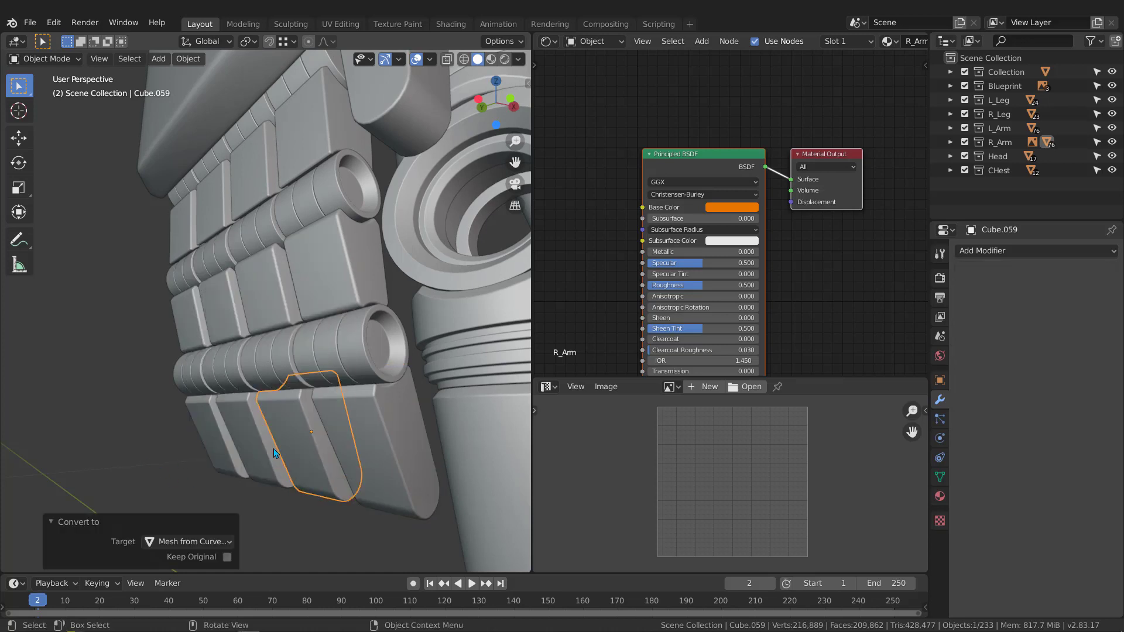
{"action": "left_click", "coordinate": [267, 451]}
{"action": "key", "text": "ctrl+a"}
{"action": "left_click", "coordinate": [267, 451]}
{"action": "key", "text": "ctrl+z"}
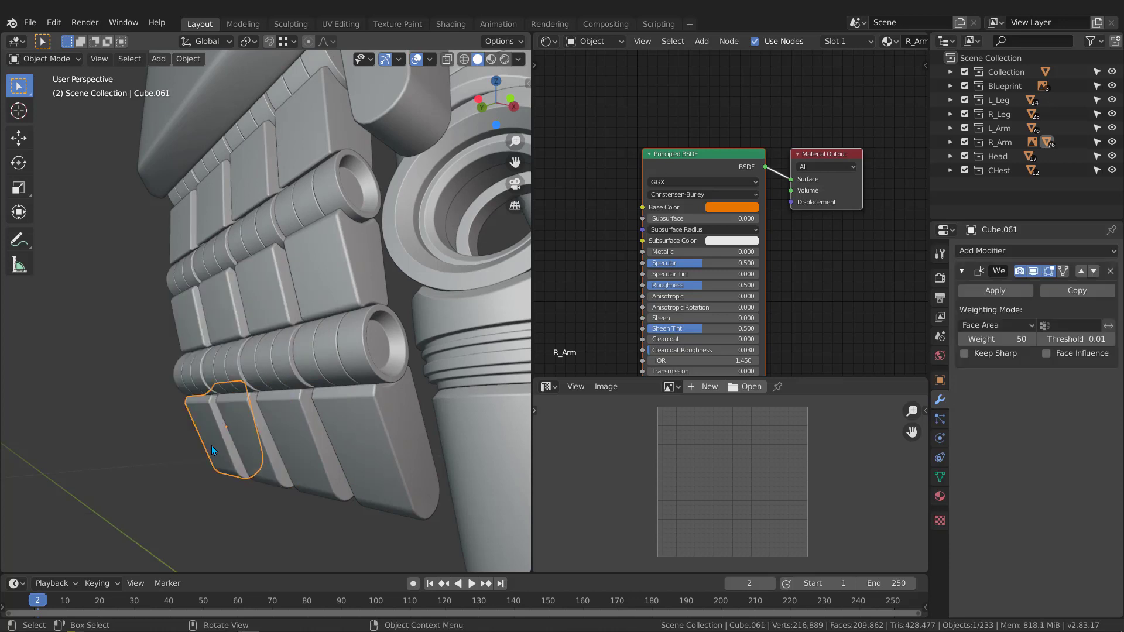
{"action": "key", "text": "ctrl+a"}
{"action": "left_click", "coordinate": [212, 445]}
Convert each of the four middle-row finger segments individually with Visual Geometry to Mesh, ending with the index finger segment
{"action": "left_click", "coordinate": [190, 325]}
{"action": "key", "text": "ctrl+a"}
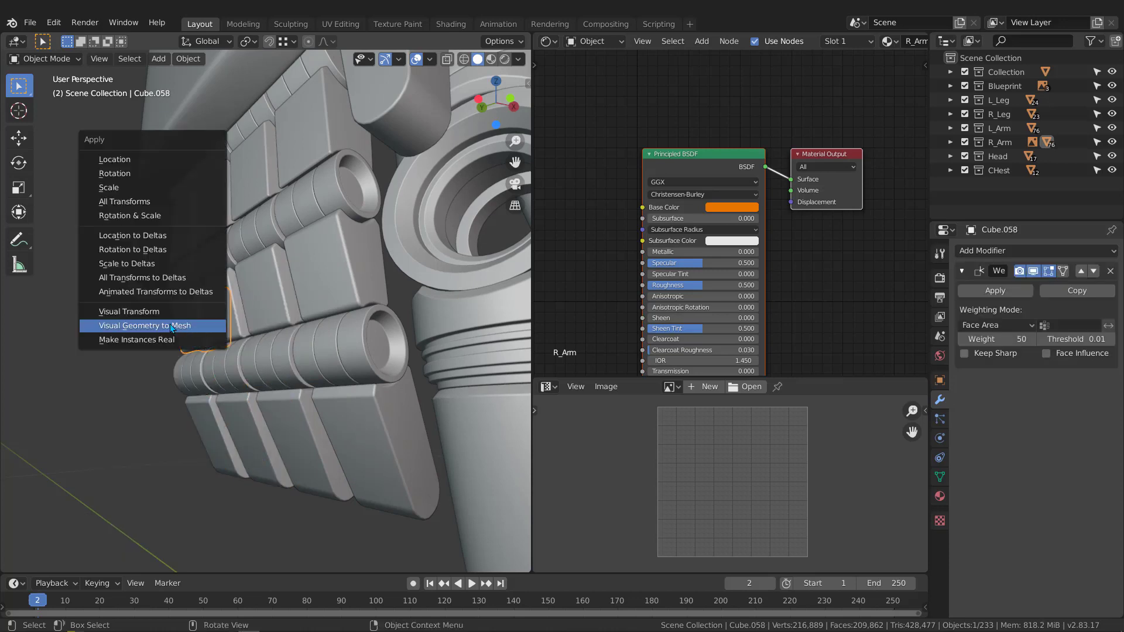
{"action": "left_click", "coordinate": [173, 326]}
{"action": "left_click", "coordinate": [255, 314]}
{"action": "key", "text": "ctrl+a"}
{"action": "left_click", "coordinate": [255, 314]}
{"action": "key", "text": "ctrl+z"}
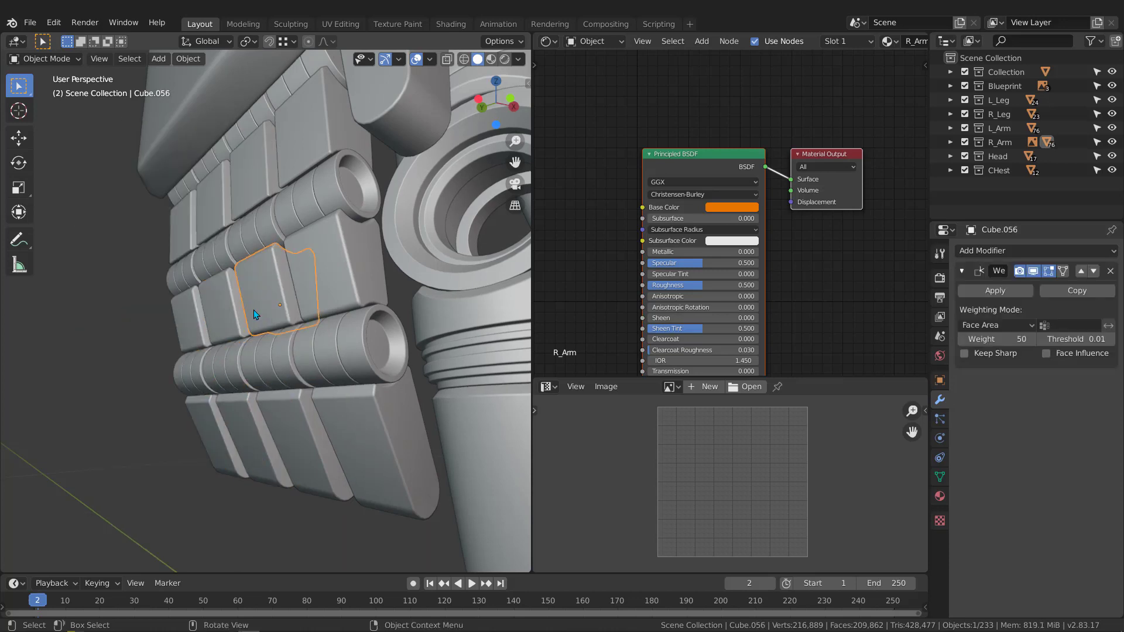
{"action": "key", "text": "ctrl+a"}
{"action": "left_click", "coordinate": [252, 311]}
{"action": "left_click", "coordinate": [304, 289]}
{"action": "key", "text": "ctrl+a"}
{"action": "left_click", "coordinate": [305, 288]}
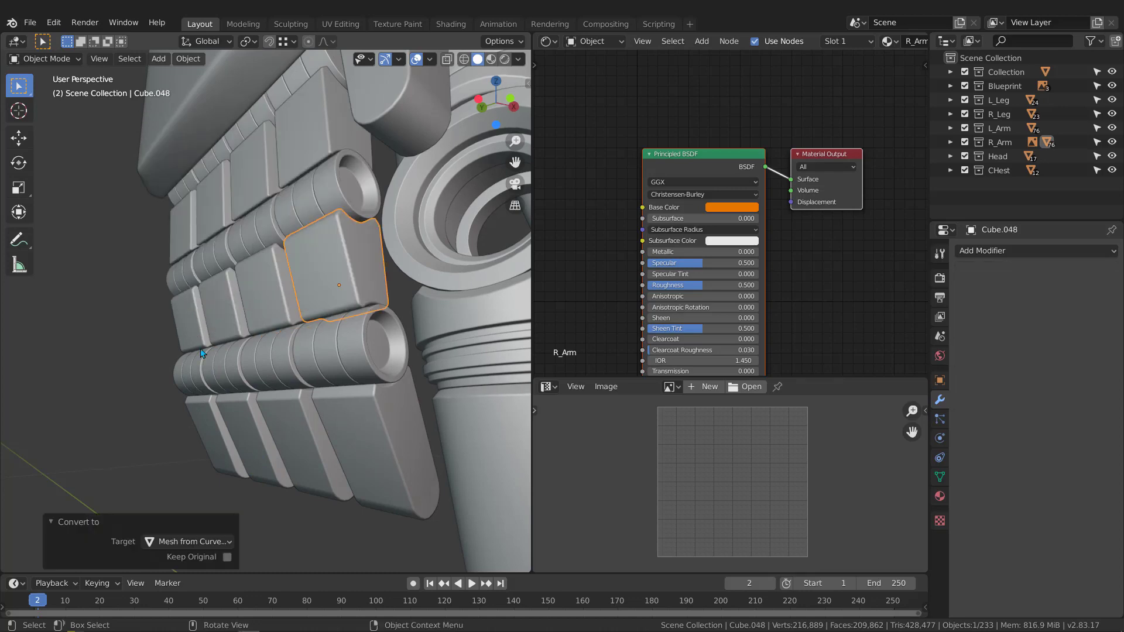
Clear the selection and examine the shading of the whole robot from the front, side and back
{"action": "middle_click_drag", "start_coordinate": [201, 352], "coordinate": [310, 380]}
{"action": "scroll", "coordinate": [261, 372], "scroll_direction": "down", "scroll_amount": 4}
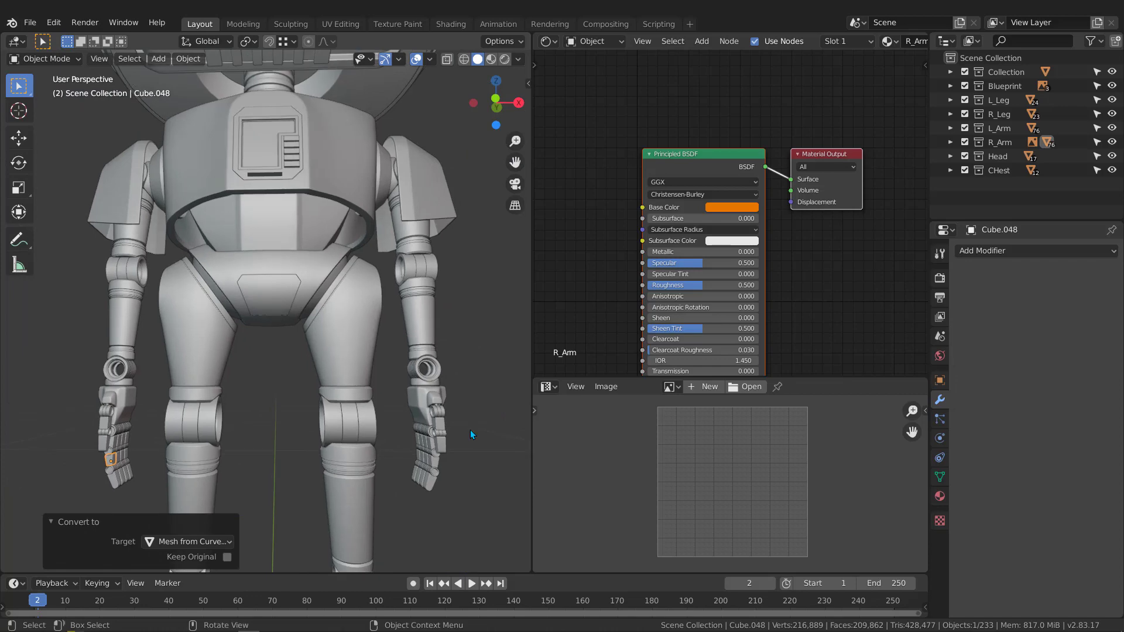
{"action": "scroll", "coordinate": [445, 474], "scroll_direction": "up", "scroll_amount": 4}
{"action": "middle_click_drag", "start_coordinate": [409, 522], "coordinate": [406, 402]}
{"action": "scroll", "coordinate": [321, 413], "scroll_direction": "down", "scroll_amount": 4}
{"action": "scroll", "coordinate": [317, 433], "scroll_direction": "up", "scroll_amount": 4}
{"action": "middle_click_drag", "start_coordinate": [317, 433], "coordinate": [413, 396]}
{"action": "left_click", "coordinate": [412, 396]}
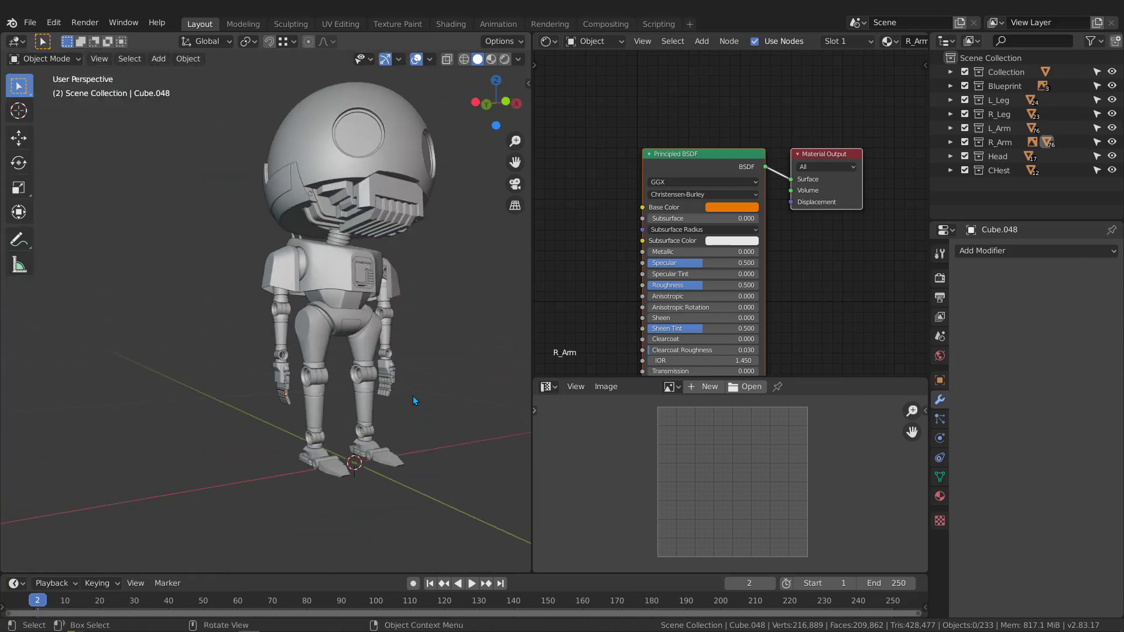
{"action": "scroll", "coordinate": [413, 395], "scroll_direction": "up", "scroll_amount": 3}
{"action": "scroll", "coordinate": [353, 296], "scroll_direction": "down", "scroll_amount": 2}
{"action": "middle_click_drag", "start_coordinate": [352, 296], "coordinate": [310, 307]}
{"action": "middle_click_drag", "start_coordinate": [310, 307], "coordinate": [253, 305], "text": "shift"}
{"action": "scroll", "coordinate": [253, 305], "scroll_direction": "up", "scroll_amount": 5}
{"action": "scroll", "coordinate": [298, 302], "scroll_direction": "down", "scroll_amount": 5}
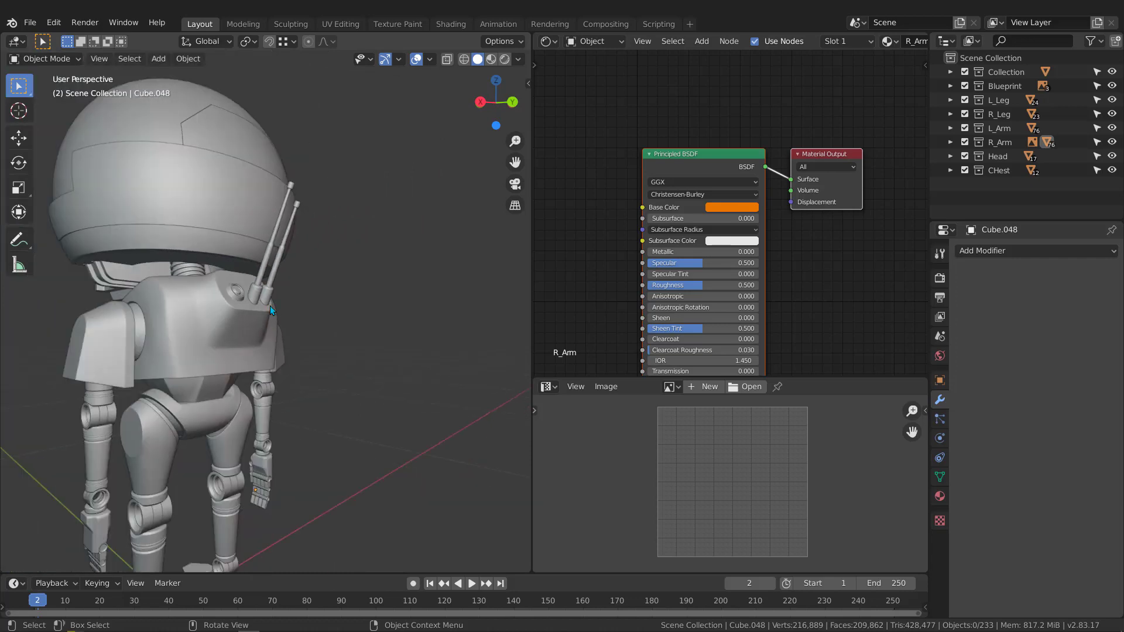
Widen the 3D viewport across the shader and image editors, with the robot's front in view
{"action": "middle_click_drag", "start_coordinate": [269, 305], "coordinate": [512, 318]}
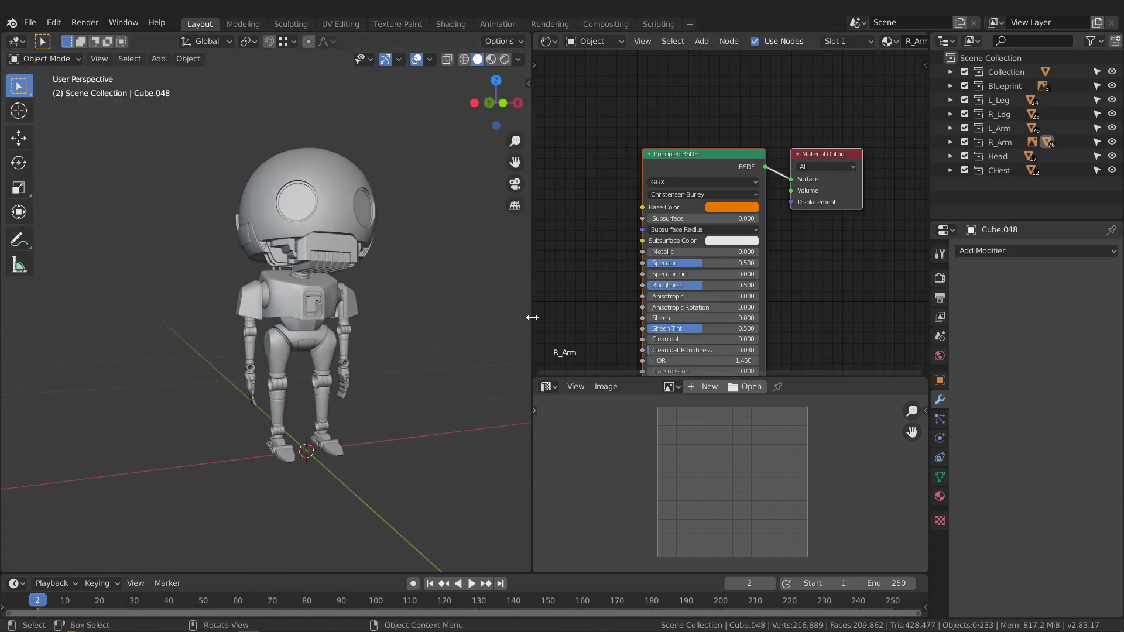
{"action": "left_click_drag", "start_coordinate": [530, 321], "coordinate": [908, 325]}
{"action": "scroll", "coordinate": [498, 387], "scroll_direction": "up", "scroll_amount": 4}
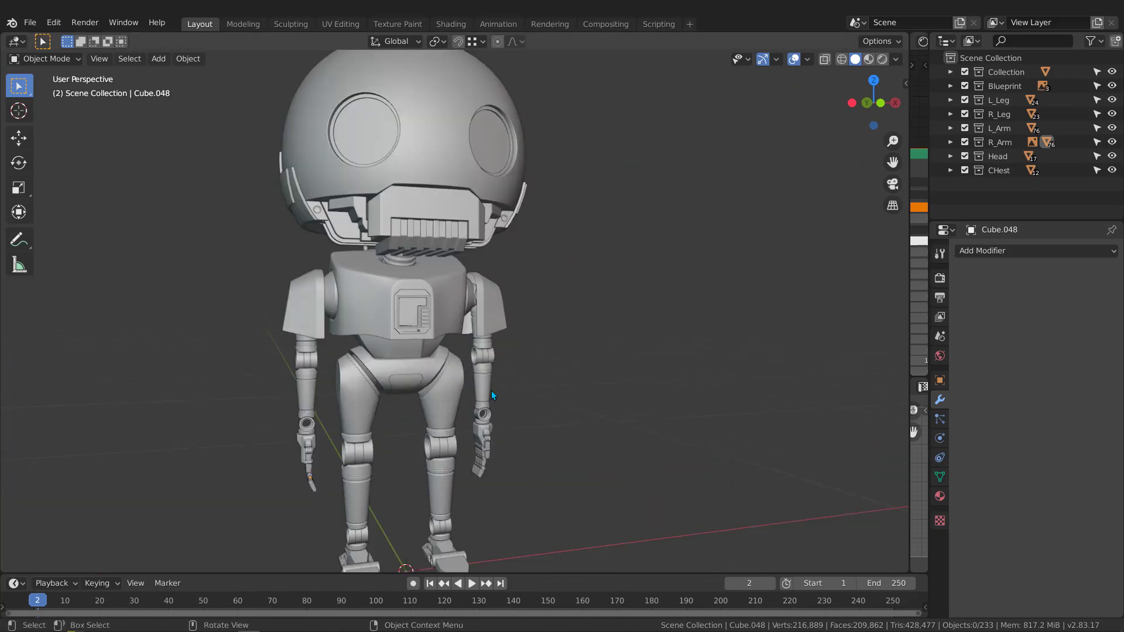